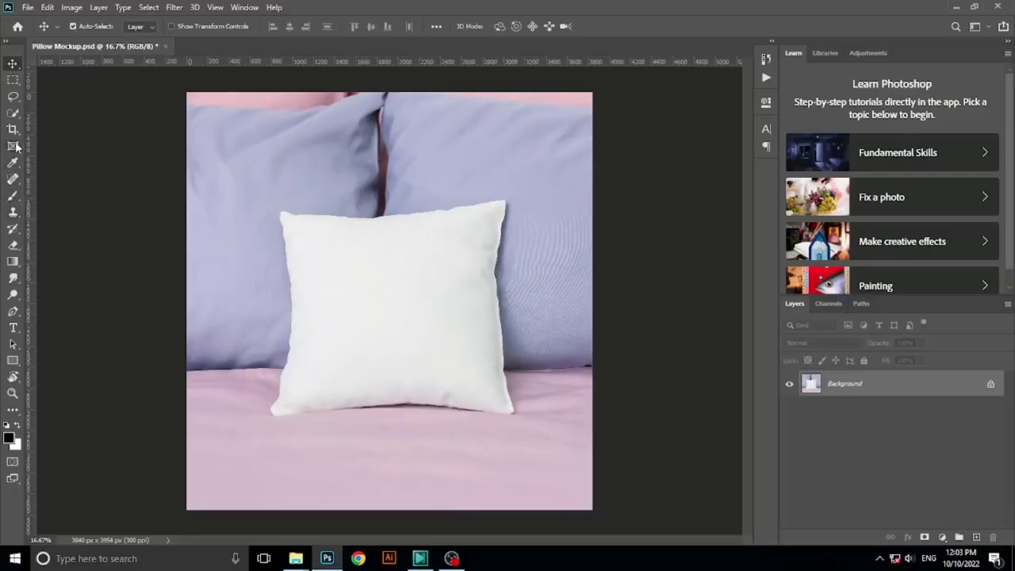
# Select the white pillow with the Quick Selection tool
pyautogui.click(14, 116)
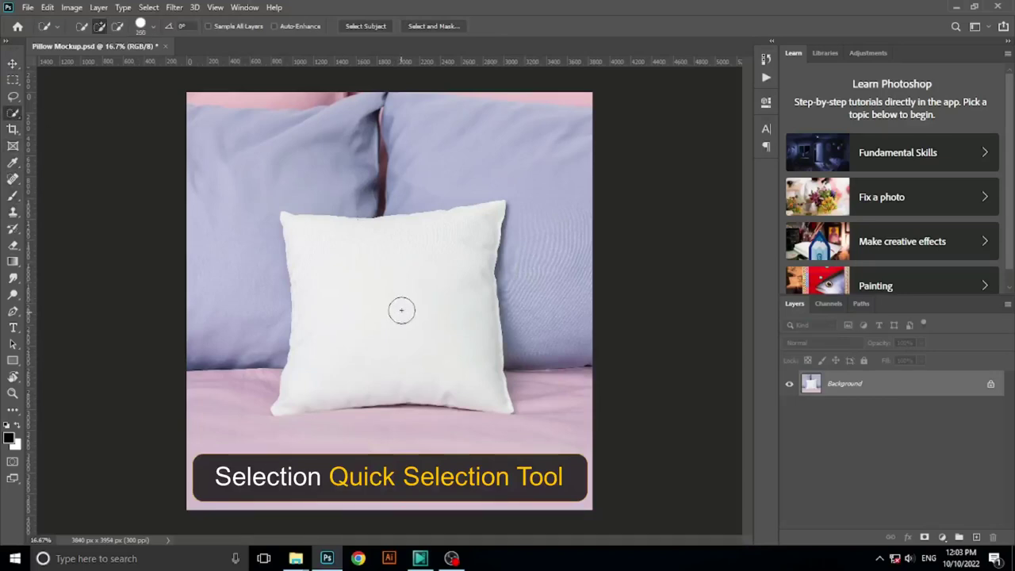
pyautogui.moveTo(401, 308); pyautogui.dragTo(416, 279)
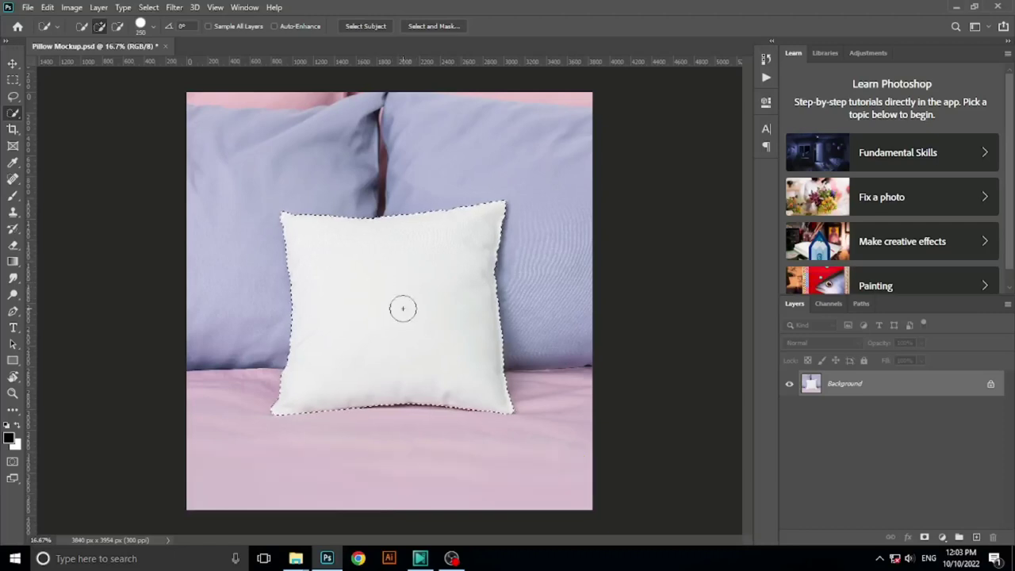
pyautogui.scroll(1, 428, 298)
# Duplicate Background, mask the copy to the pillow, and reload the mask as a selection
pyautogui.press('v')
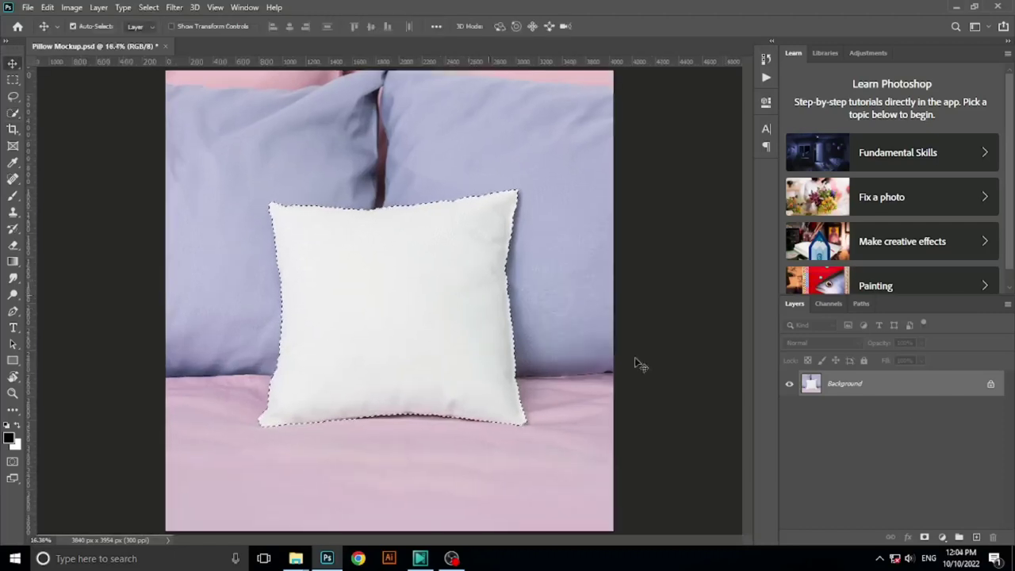
pyautogui.moveTo(843, 394)
pyautogui.mouseDown()
pyautogui.moveTo(832, 413)
pyautogui.moveTo(976, 537)
pyautogui.mouseUp()
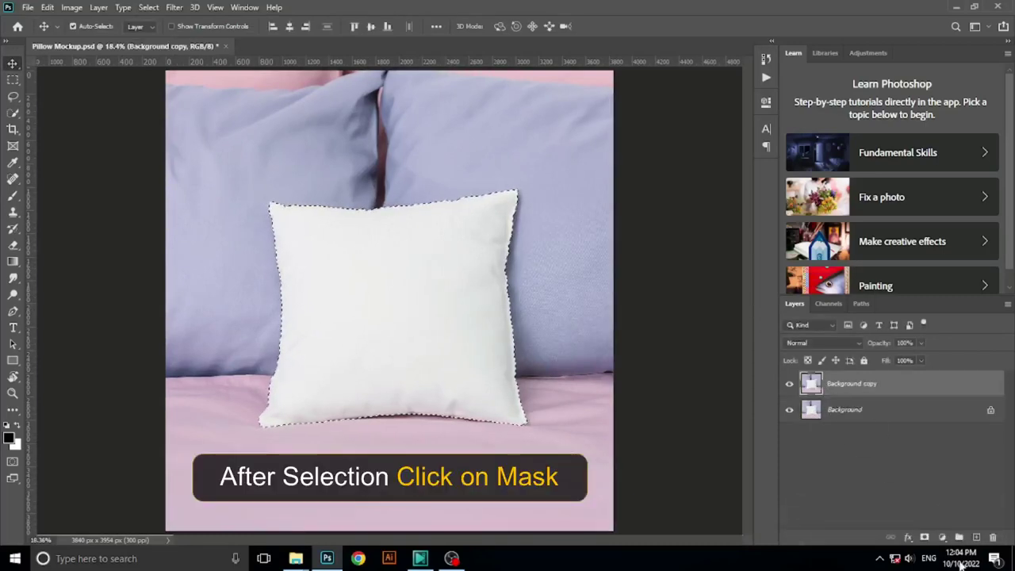
pyautogui.click(925, 538)
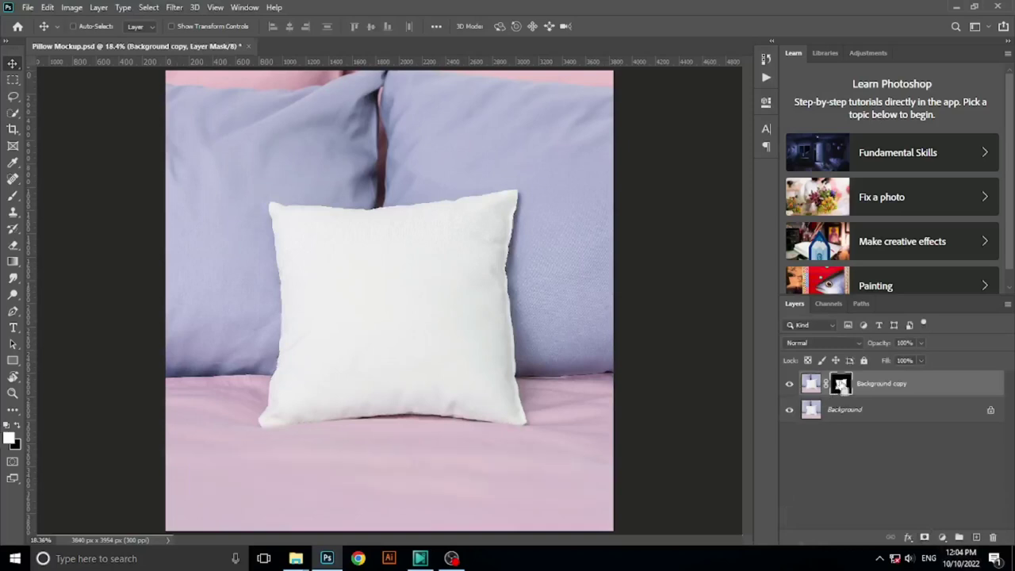
pyautogui.keyDown('ctrl'); pyautogui.click(826, 384); pyautogui.keyUp('ctrl')
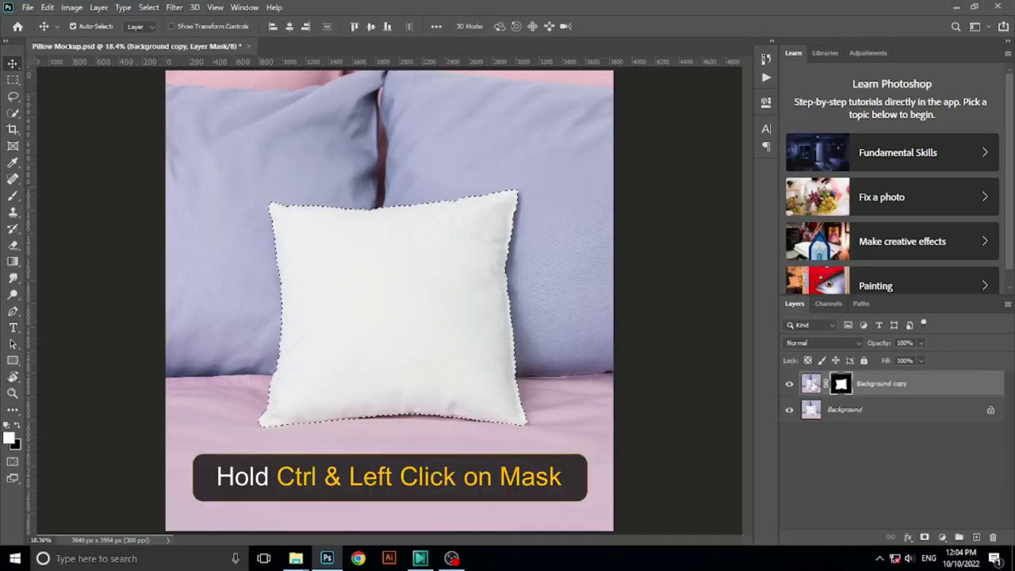
pyautogui.click(811, 384)
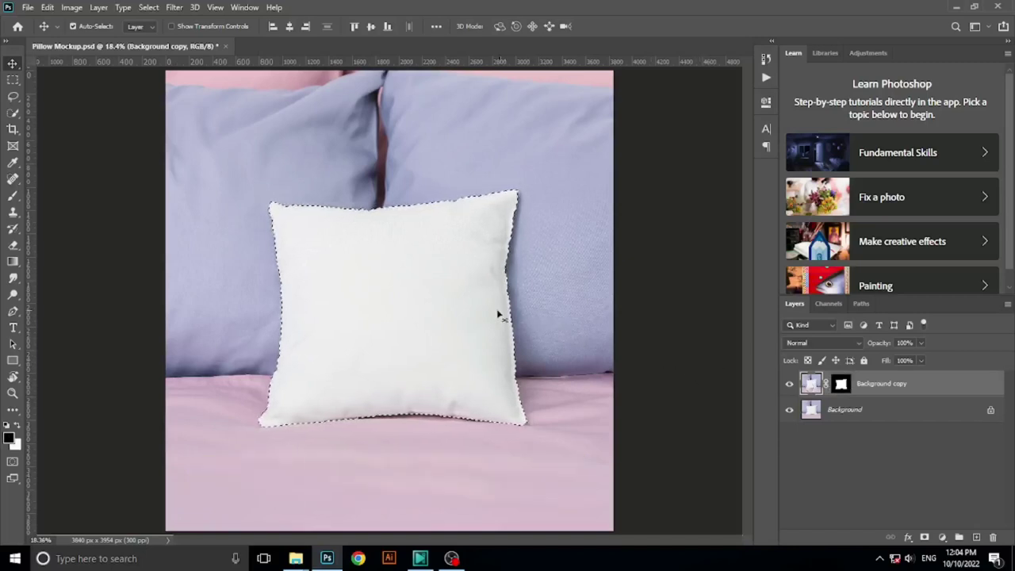
# Copy the selected pillow onto three new layers with Ctrl+J
pyautogui.press('ctrl')
pyautogui.hotkey('ctrl', 'j')
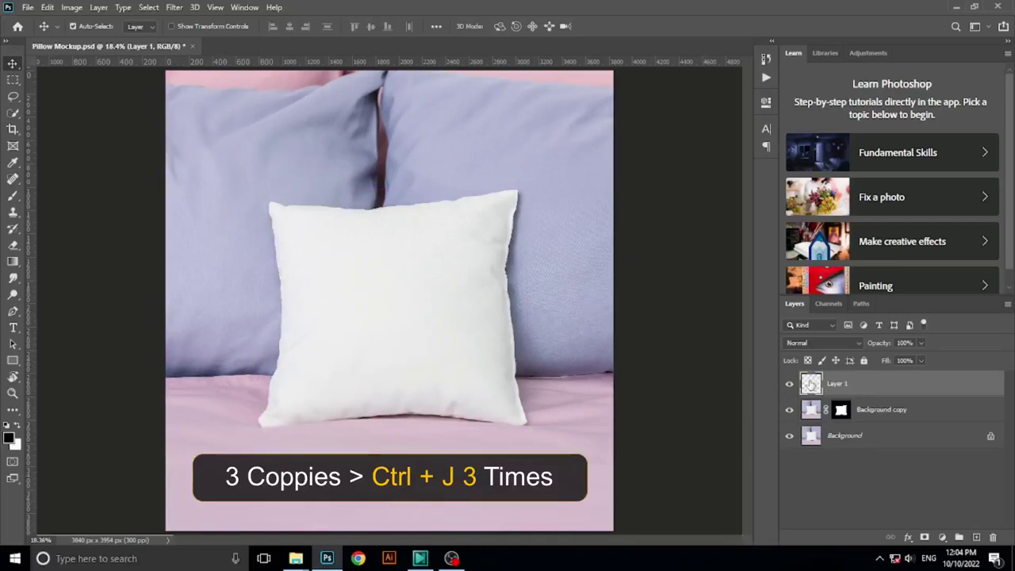
pyautogui.press('ctrl')
pyautogui.hotkey('ctrl', 'j')
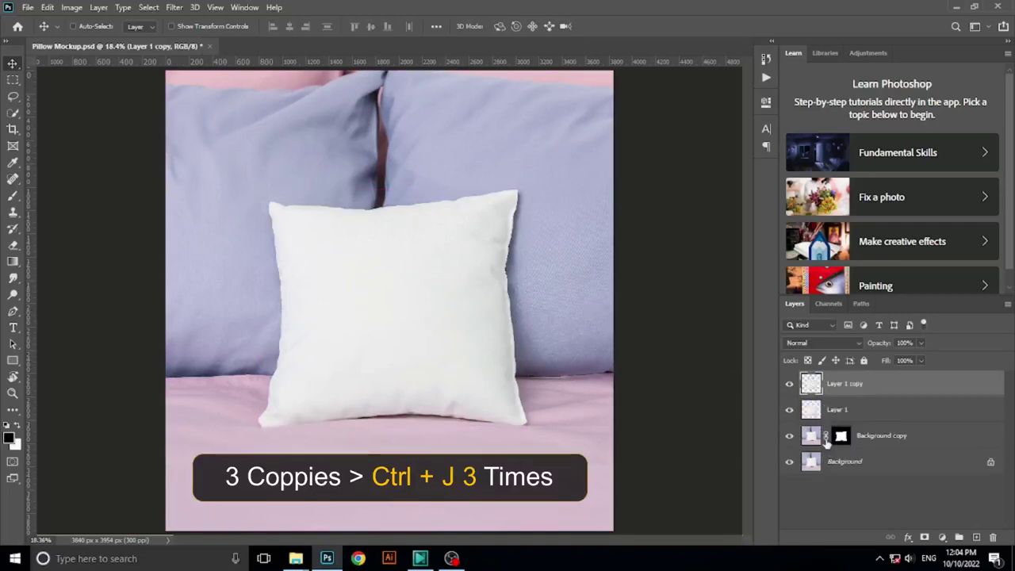
pyautogui.hotkey('ctrl', 'j')
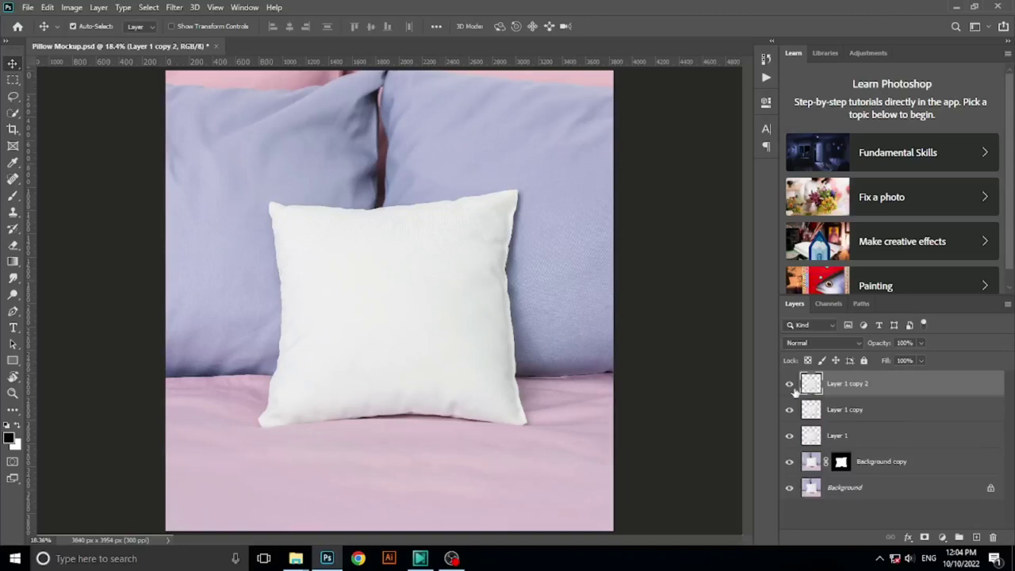
pyautogui.moveTo(789, 383); pyautogui.dragTo(789, 435)
pyautogui.moveTo(789, 384); pyautogui.dragTo(789, 435)
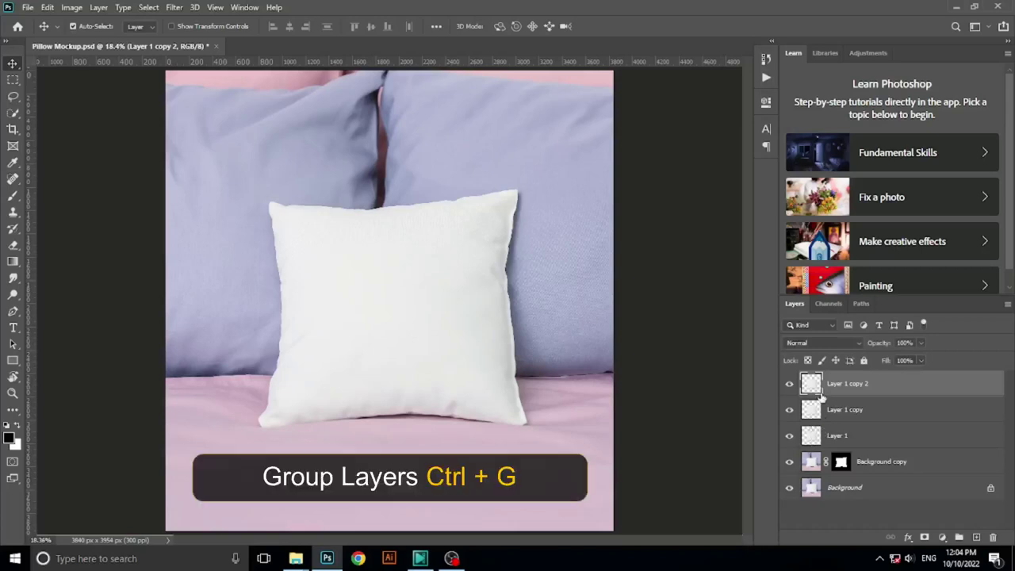
# Group the three pillow layers and name the group Shadows
pyautogui.keyDown('shift'); pyautogui.click(812, 411); pyautogui.keyUp('shift')
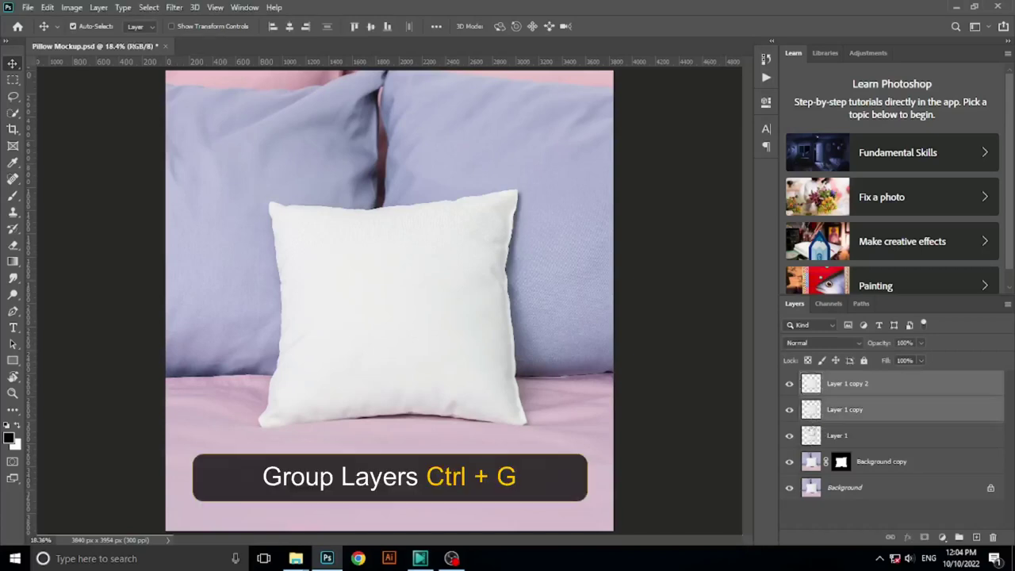
pyautogui.keyDown('shift'); pyautogui.click(810, 435); pyautogui.keyUp('shift')
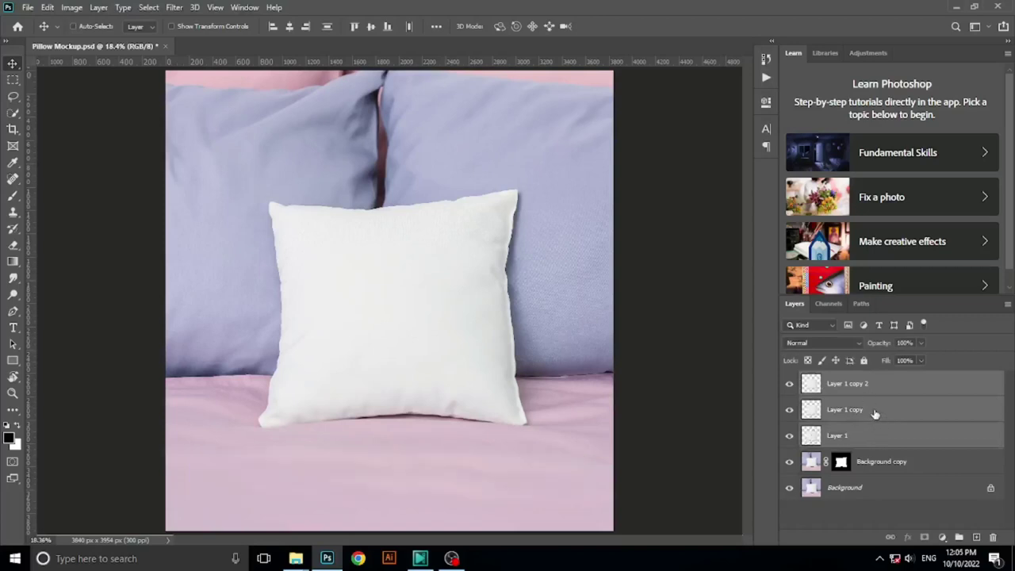
pyautogui.hotkey('ctrl', 'g')
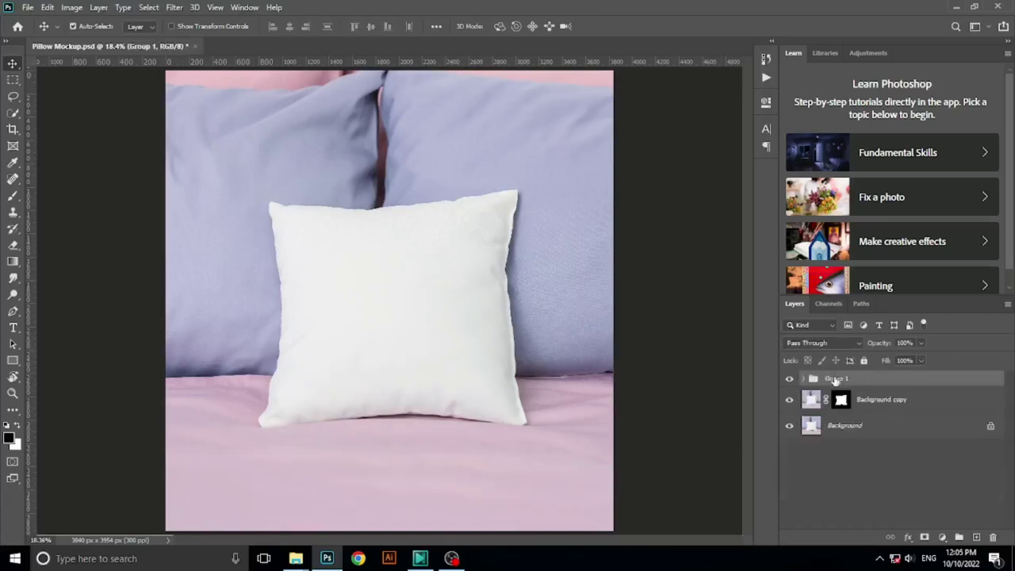
pyautogui.doubleClick(834, 379)
pyautogui.write('Shadows')
pyautogui.press('Return')
# Hide Shadows and draw a rectangle over the pillow above Background copy
pyautogui.click(789, 378)
pyautogui.click(815, 404)
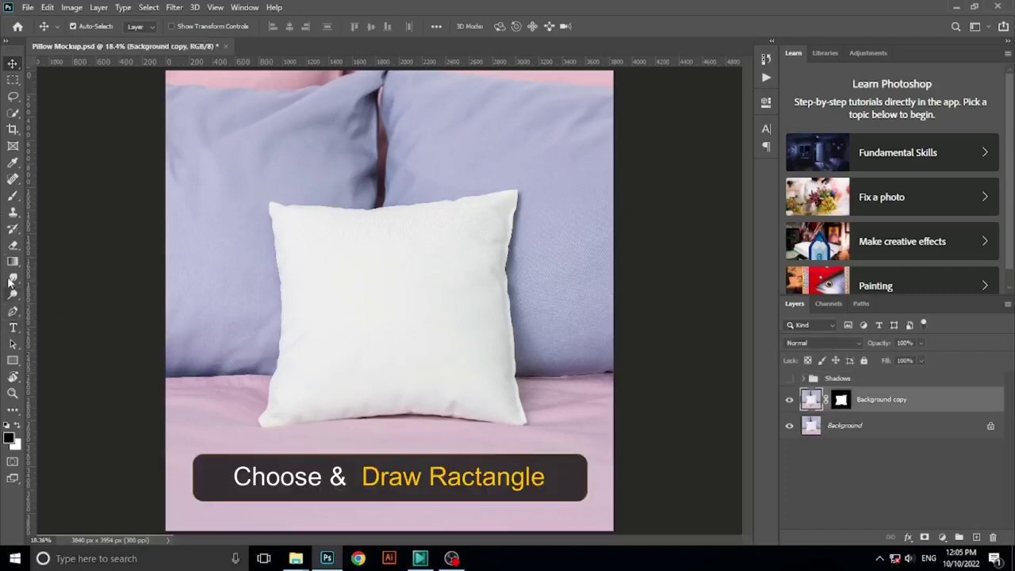
pyautogui.click(13, 361)
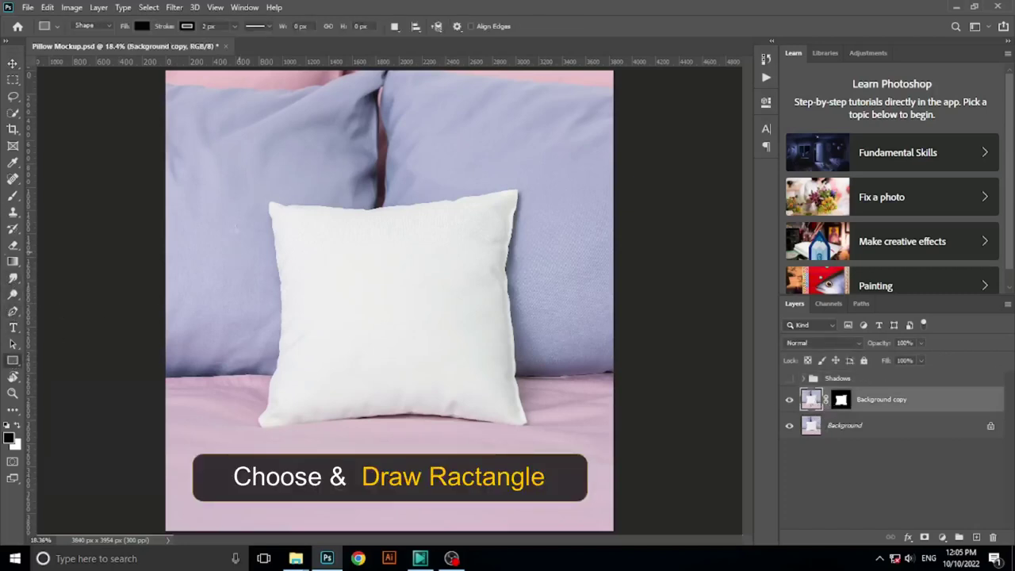
pyautogui.moveTo(255, 190)
pyautogui.mouseDown()
pyautogui.moveTo(542, 440)
pyautogui.moveTo(531, 432)
pyautogui.mouseUp()
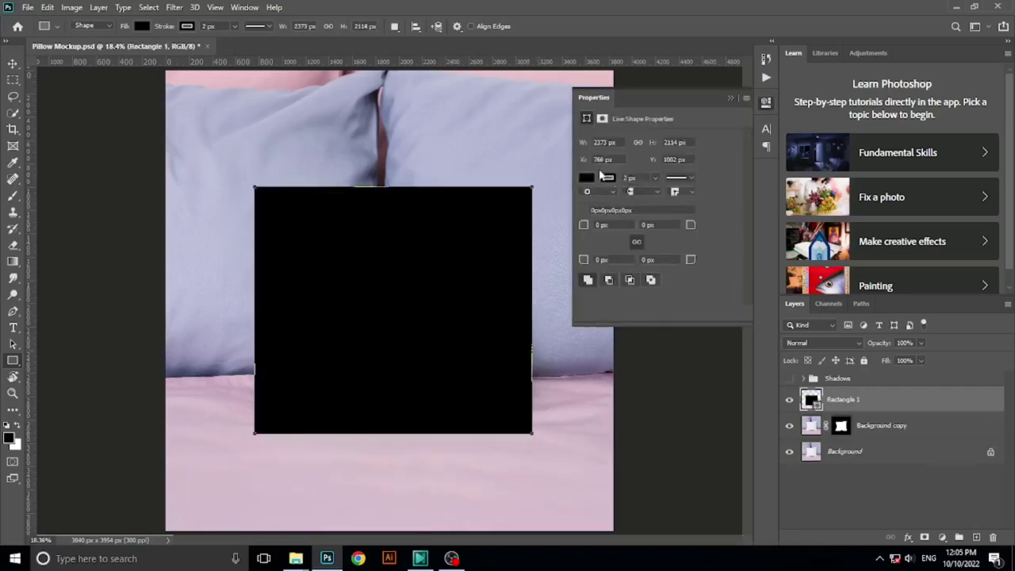
# Give the rectangle a dark red fill and no stroke
pyautogui.click(585, 178)
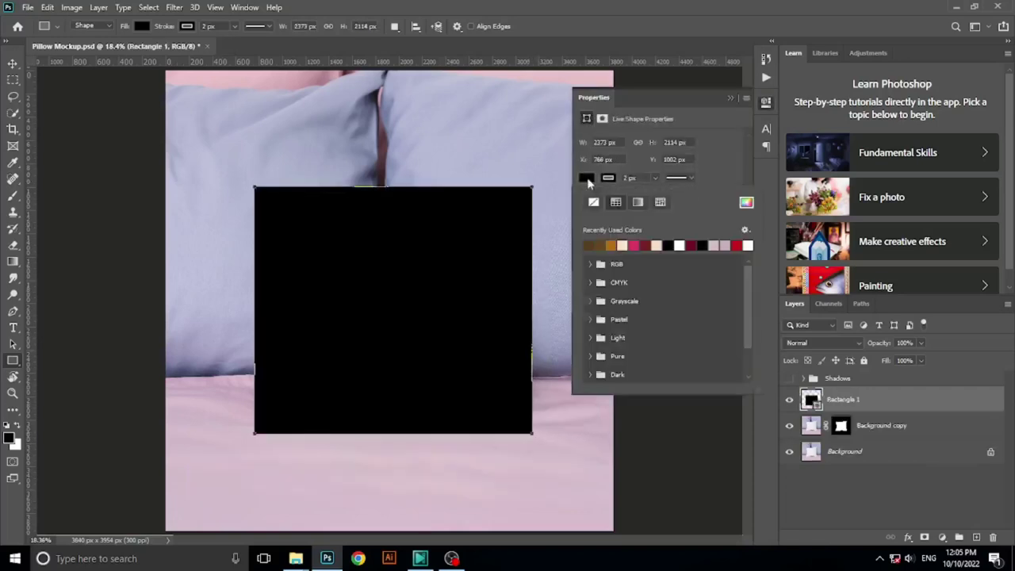
pyautogui.click(646, 244)
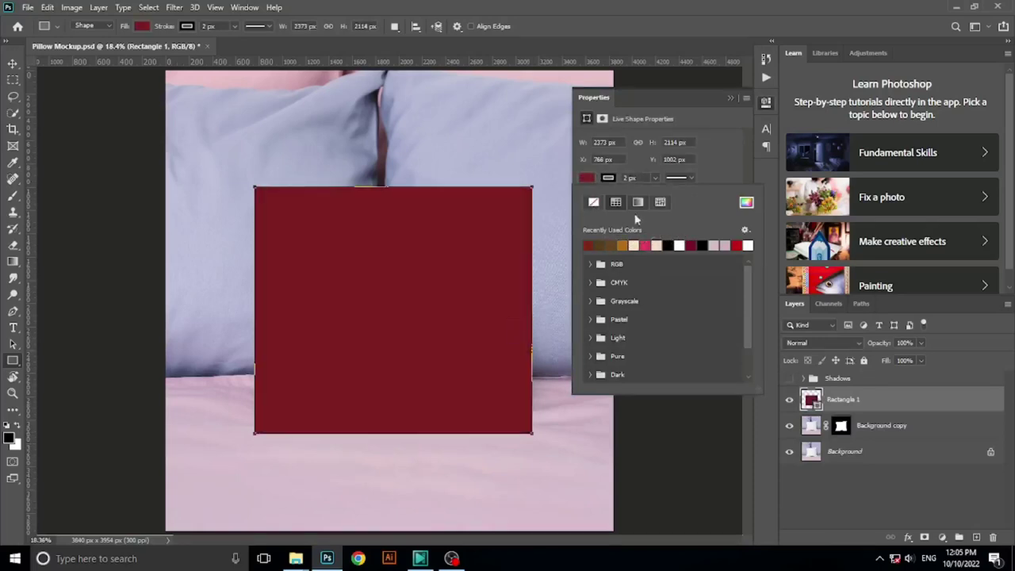
pyautogui.click(593, 203)
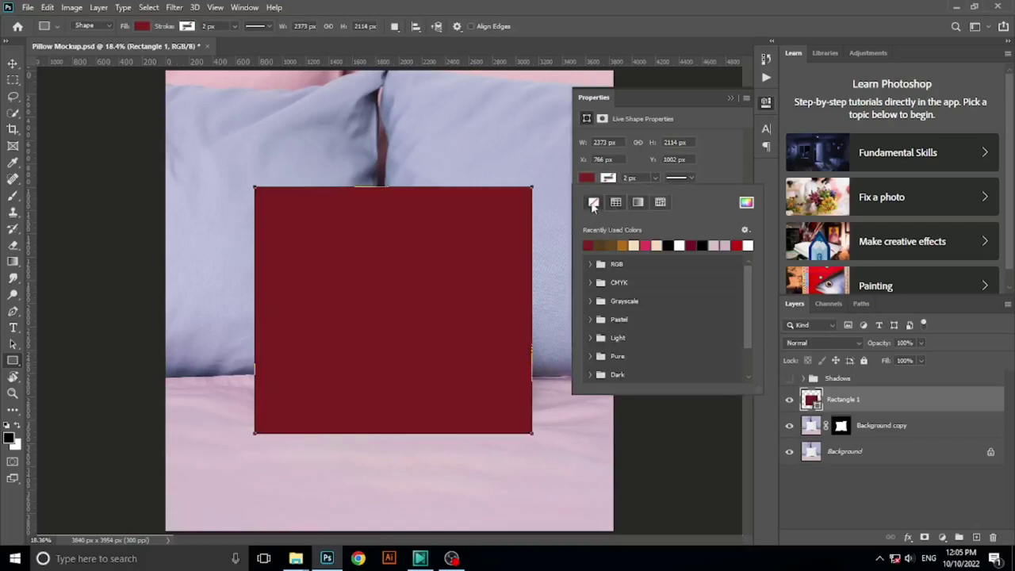
pyautogui.click(729, 99)
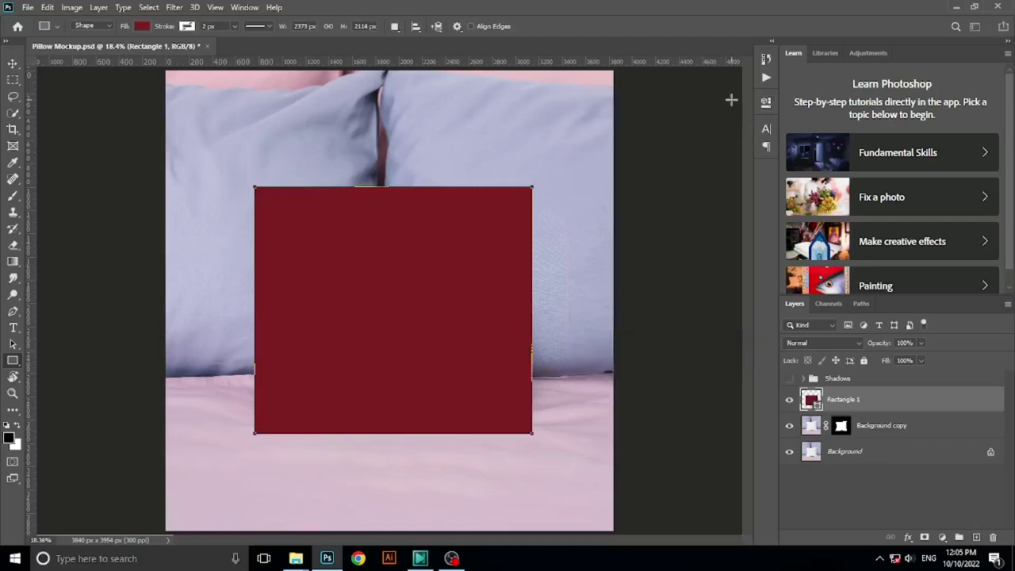
pyautogui.click(12, 63)
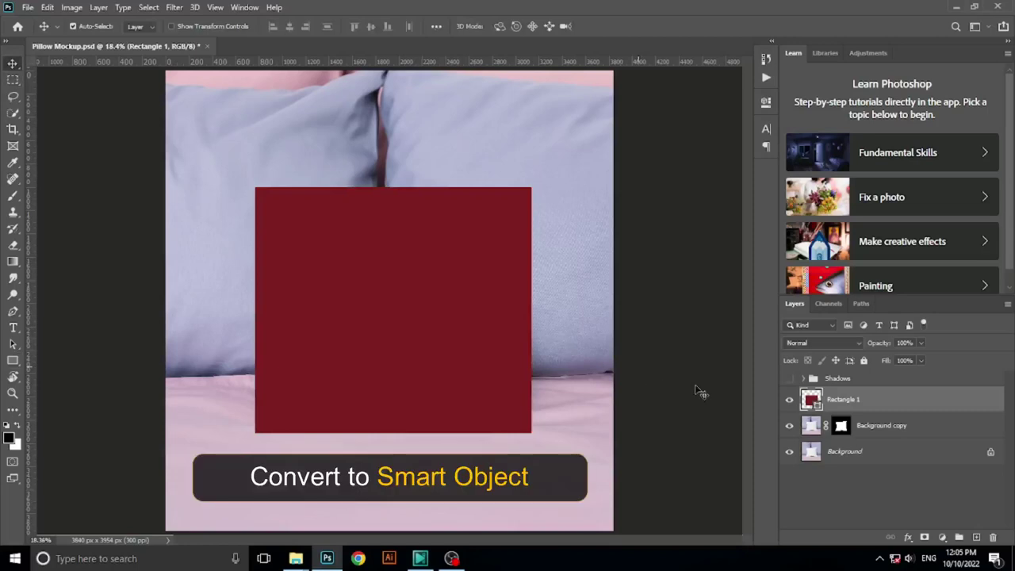
# Convert Rectangle 1 to a smart object at 60% opacity and start a Warp transform
pyautogui.rightClick(891, 399)
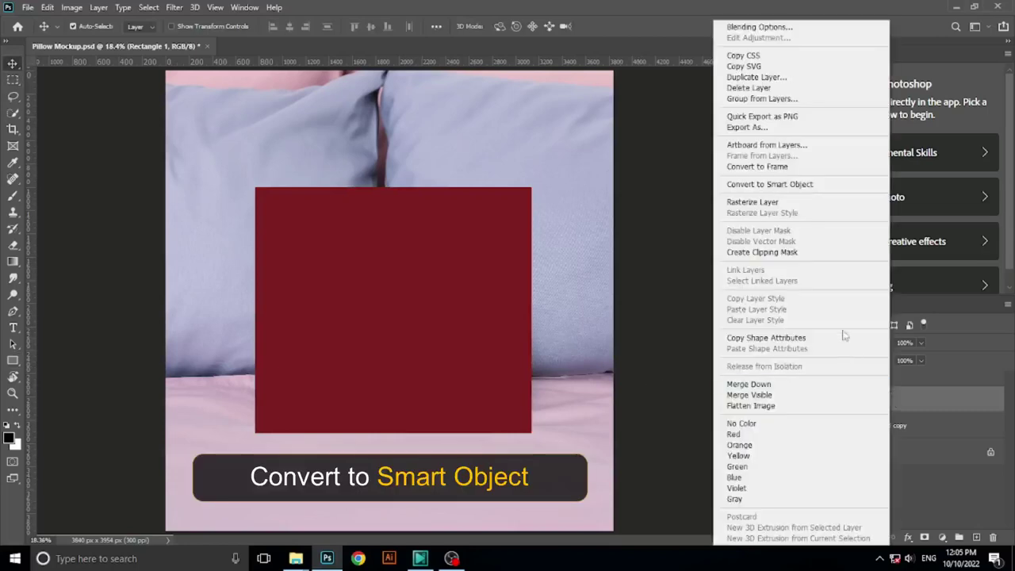
pyautogui.click(797, 187)
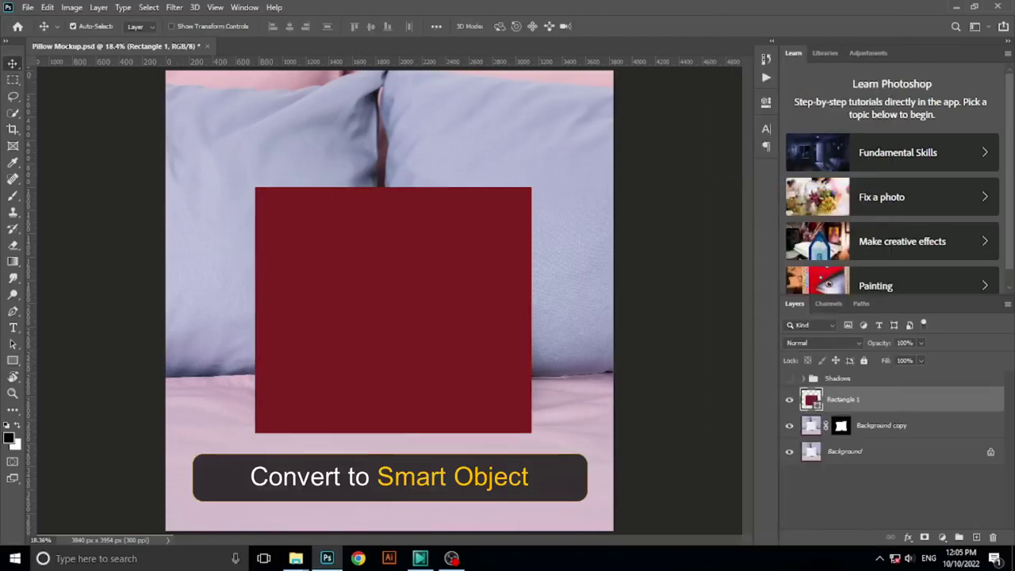
pyautogui.click(922, 342)
pyautogui.moveTo(922, 361); pyautogui.dragTo(900, 360)
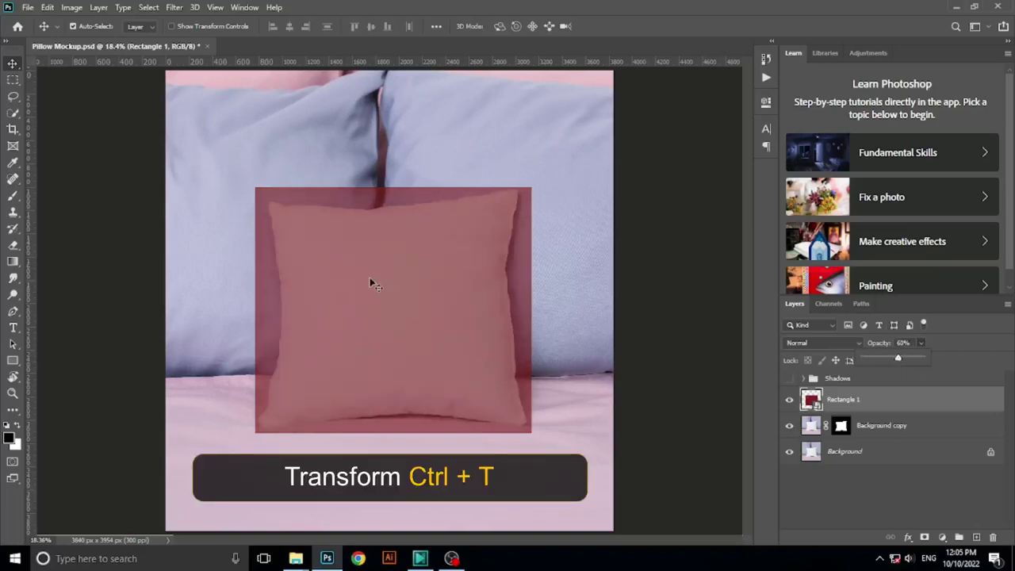
pyautogui.hotkey('ctrl', 't')
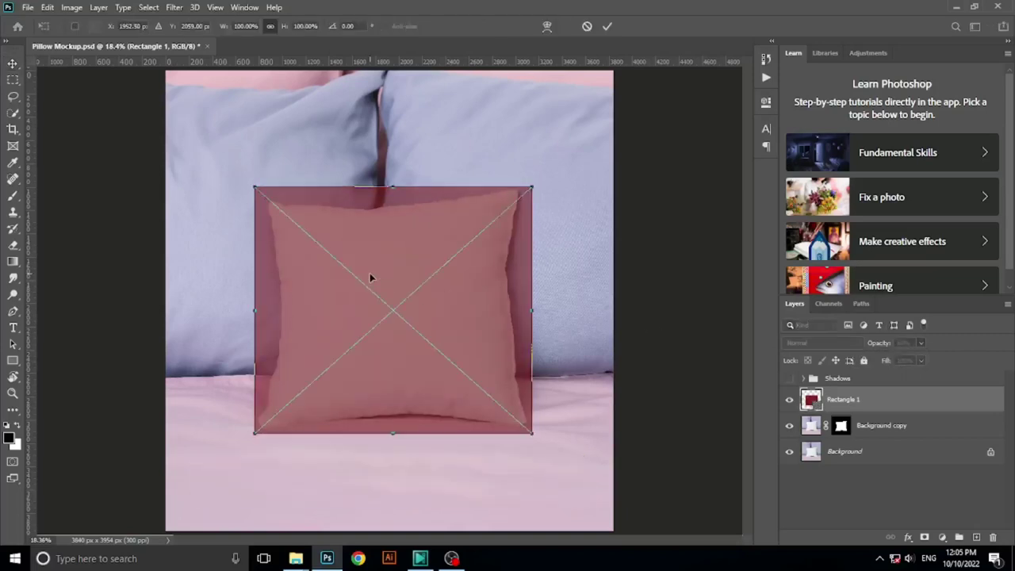
pyautogui.rightClick(372, 272)
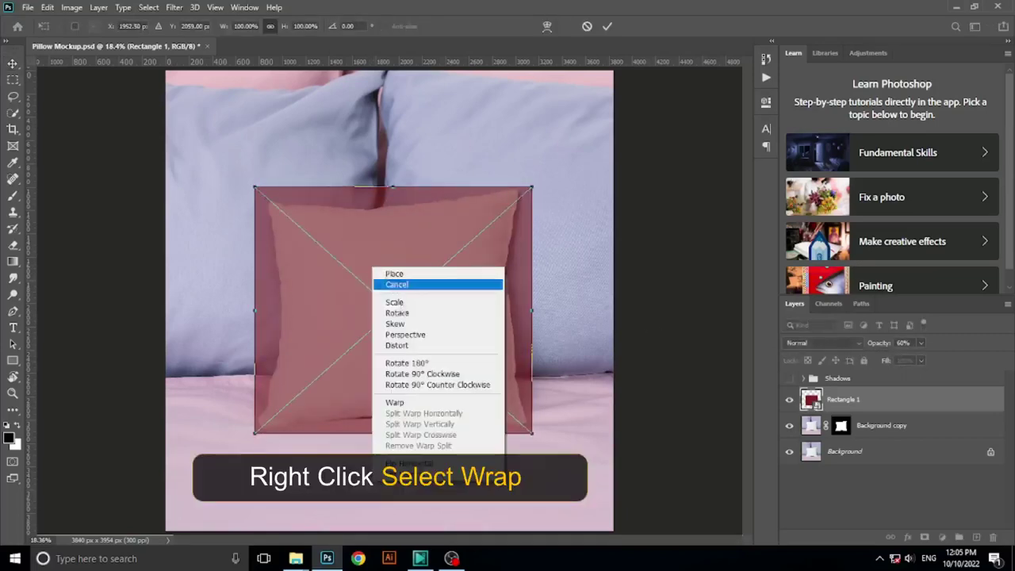
pyautogui.click(408, 402)
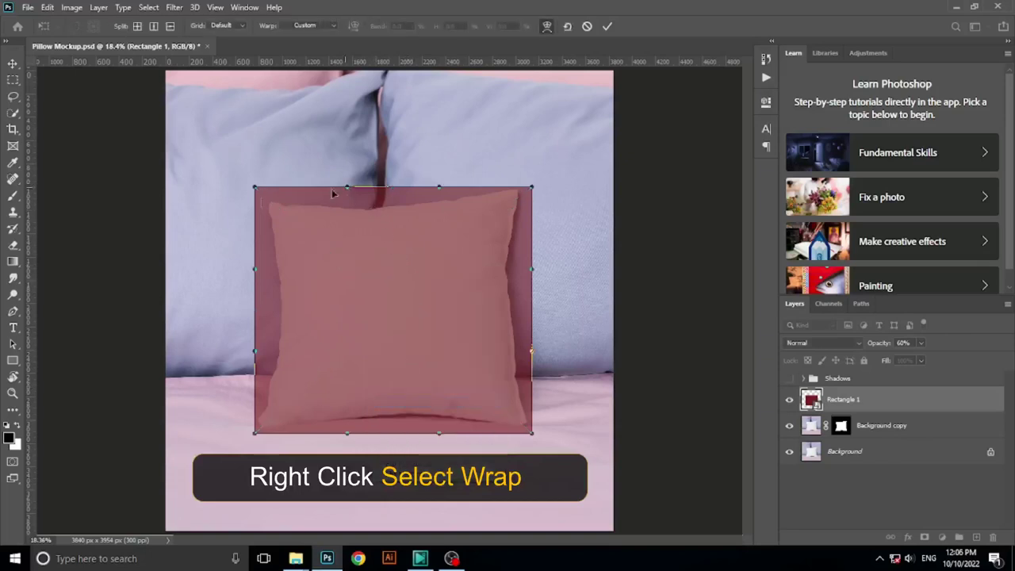
# Warp the rectangle's corners and left edge onto the pillow's outline
pyautogui.moveTo(257, 193); pyautogui.dragTo(266, 202)
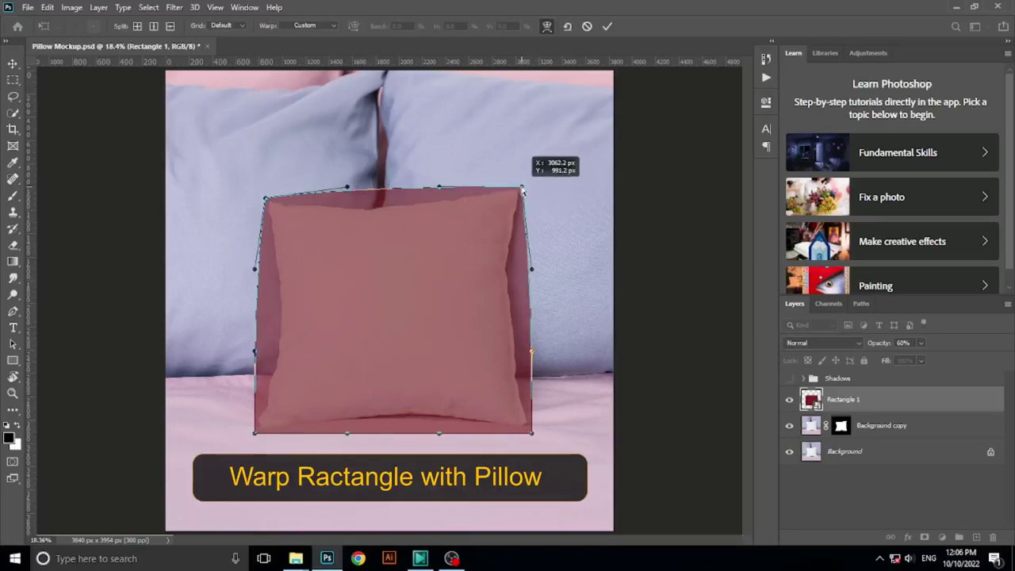
pyautogui.moveTo(533, 188); pyautogui.dragTo(520, 187)
pyautogui.moveTo(532, 434); pyautogui.dragTo(530, 428)
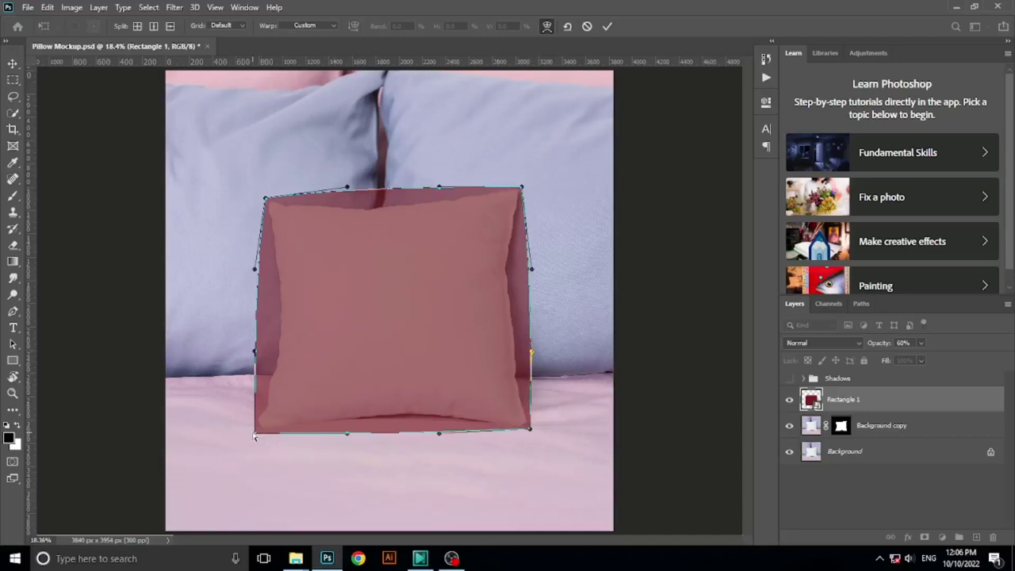
pyautogui.moveTo(255, 434); pyautogui.dragTo(255, 433)
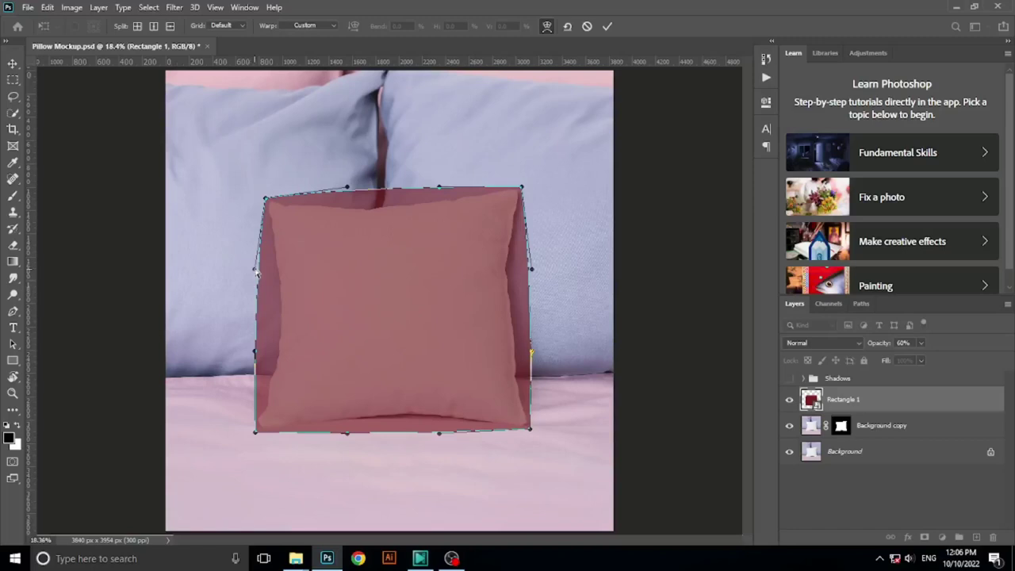
pyautogui.moveTo(256, 270); pyautogui.dragTo(280, 271)
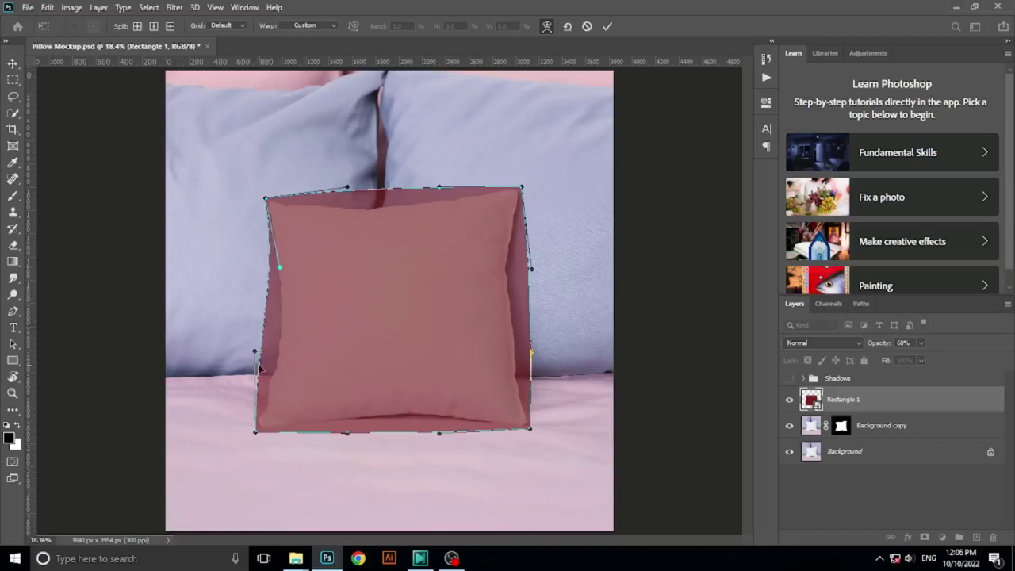
pyautogui.moveTo(255, 354); pyautogui.dragTo(278, 354)
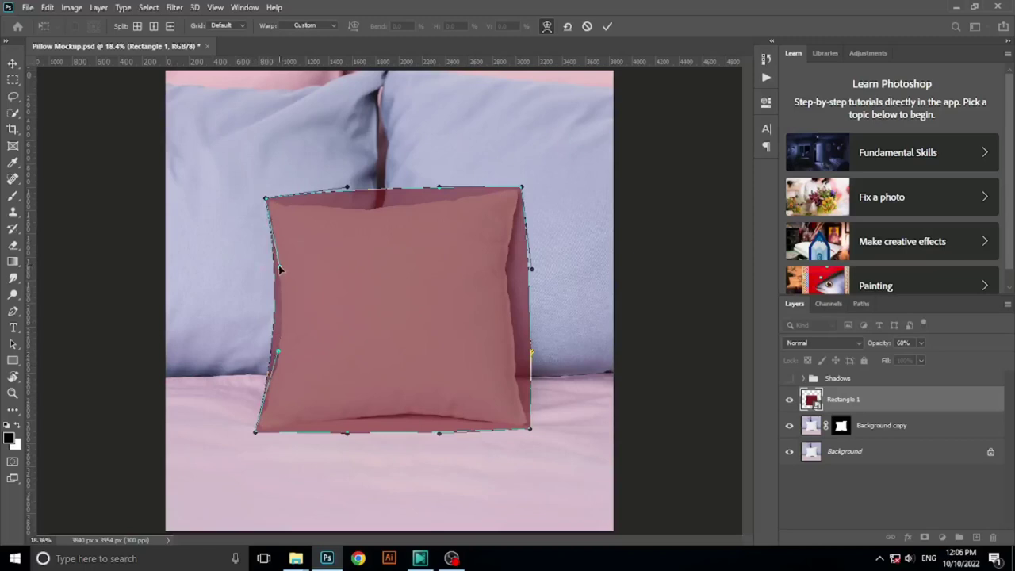
pyautogui.moveTo(279, 270); pyautogui.dragTo(276, 267)
pyautogui.moveTo(255, 435); pyautogui.dragTo(250, 432)
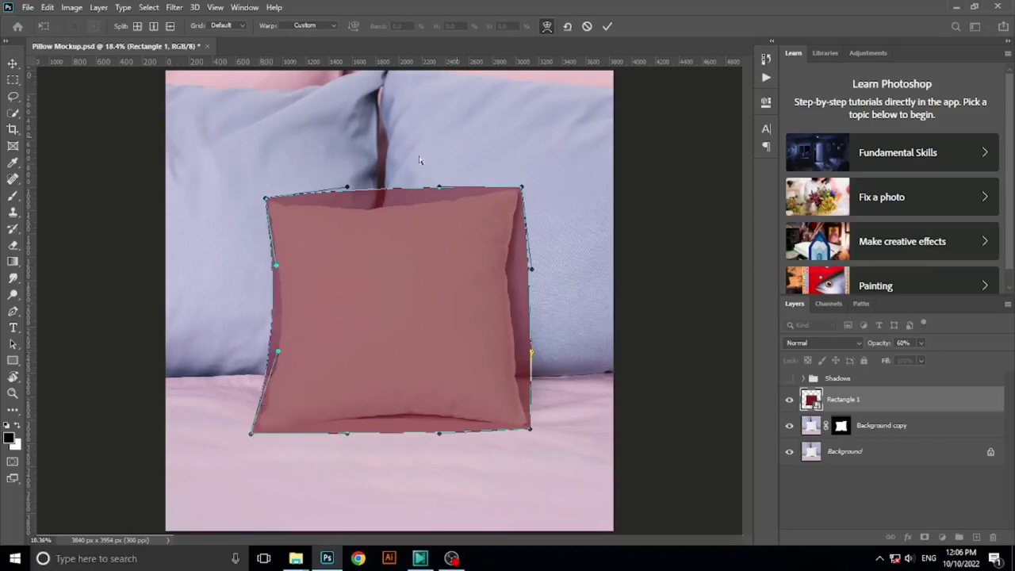
# Bend the top, right and bottom edges to the pillow and commit the warp
pyautogui.moveTo(348, 190); pyautogui.dragTo(347, 216)
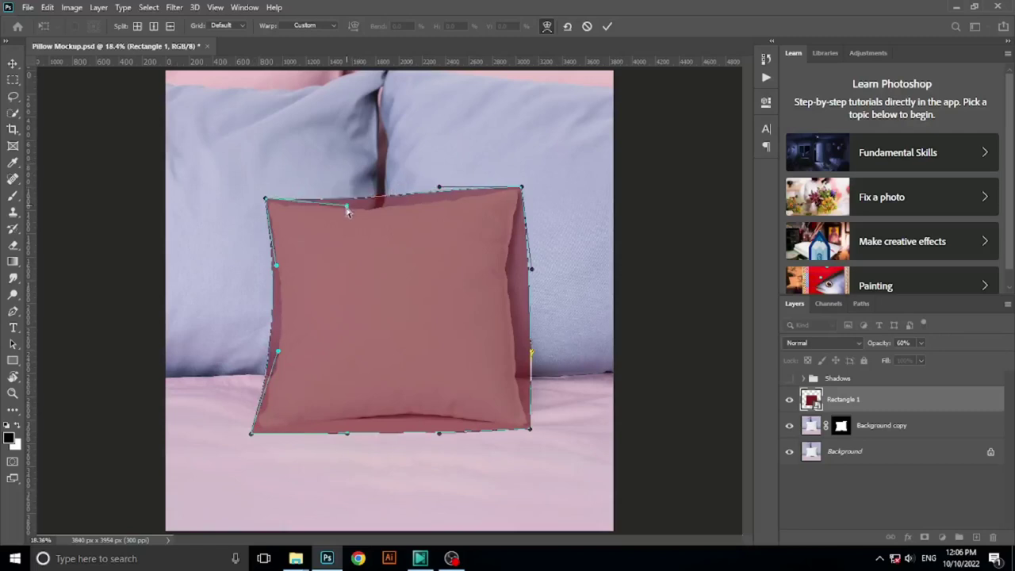
pyautogui.moveTo(438, 190); pyautogui.dragTo(440, 198)
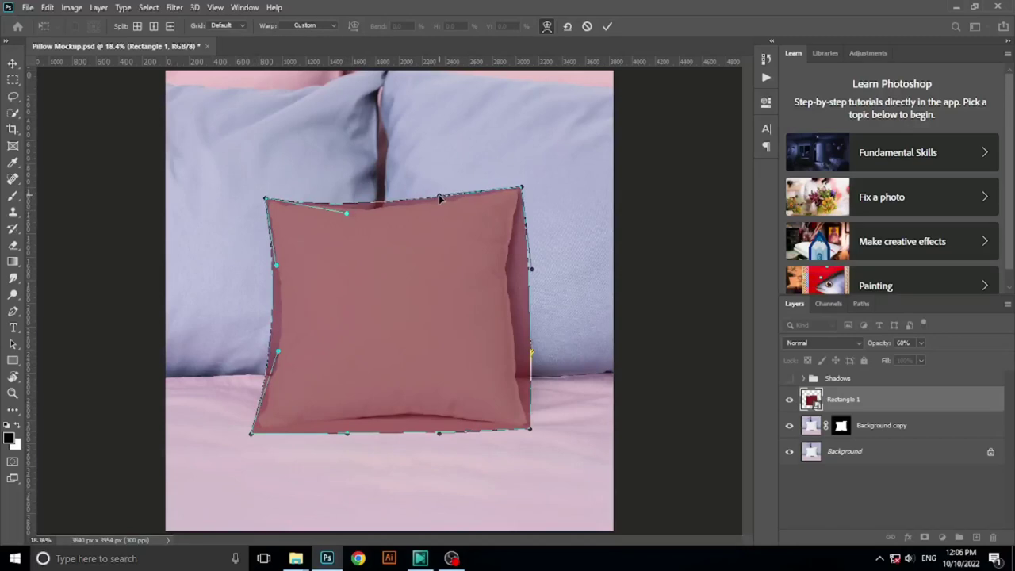
pyautogui.moveTo(534, 271); pyautogui.dragTo(502, 271)
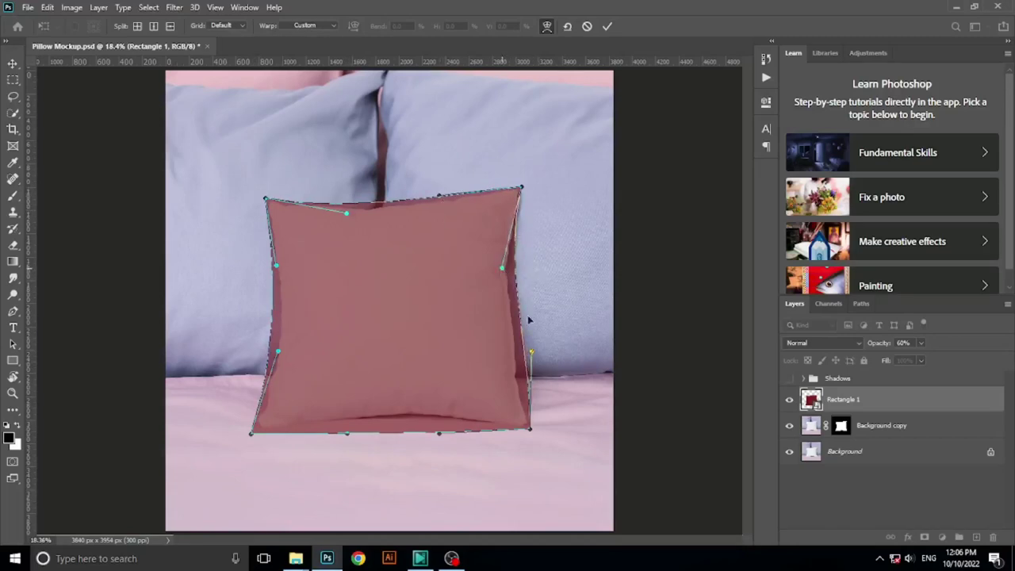
pyautogui.moveTo(531, 352); pyautogui.dragTo(519, 354)
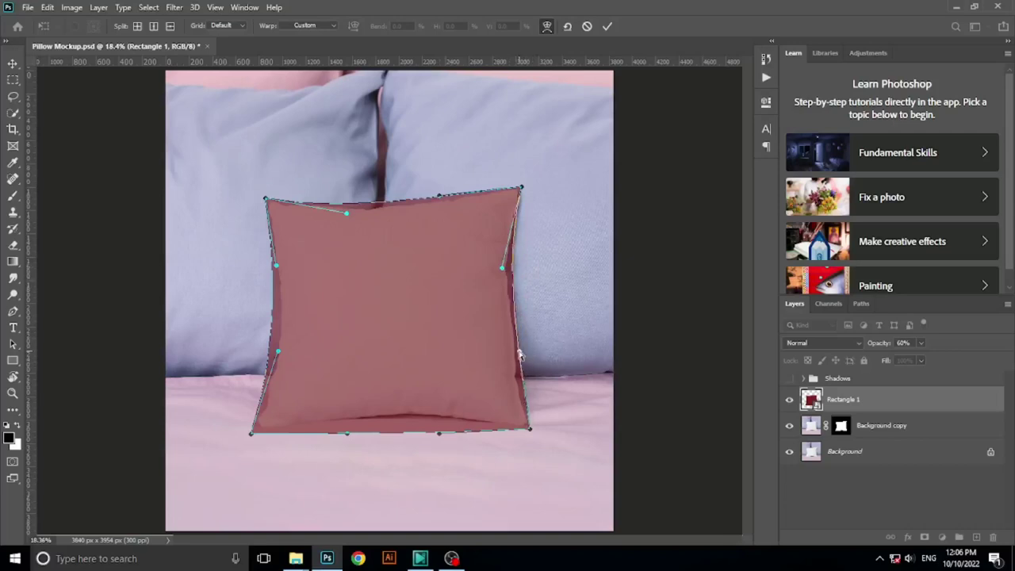
pyautogui.moveTo(504, 270); pyautogui.dragTo(504, 267)
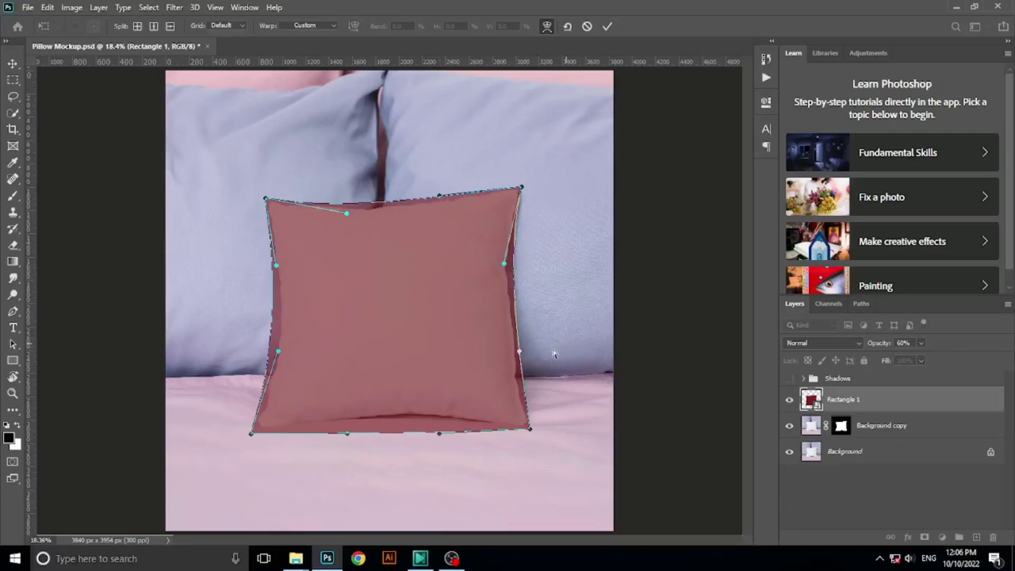
pyautogui.moveTo(442, 434); pyautogui.dragTo(436, 421)
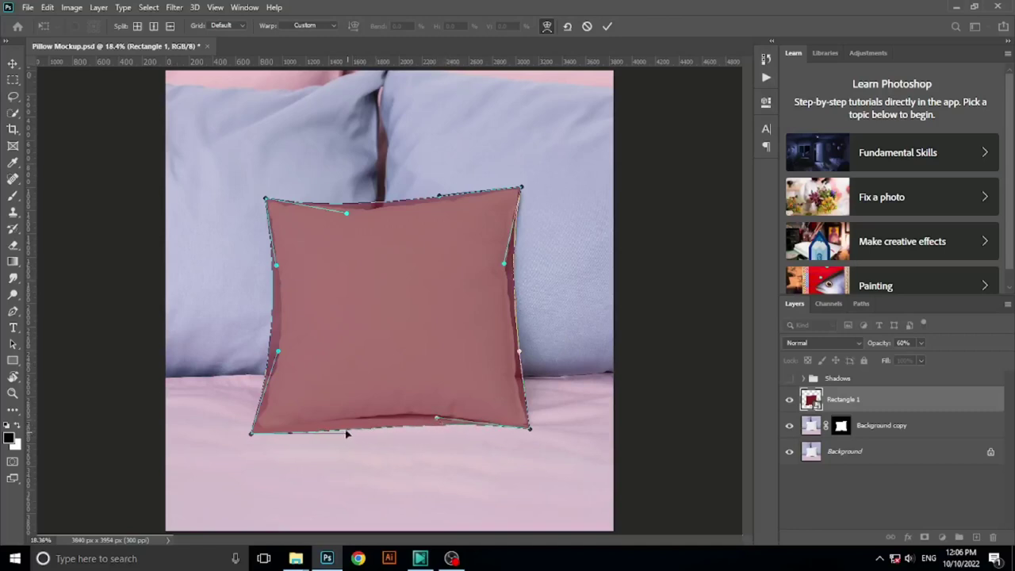
pyautogui.moveTo(346, 433); pyautogui.dragTo(343, 420)
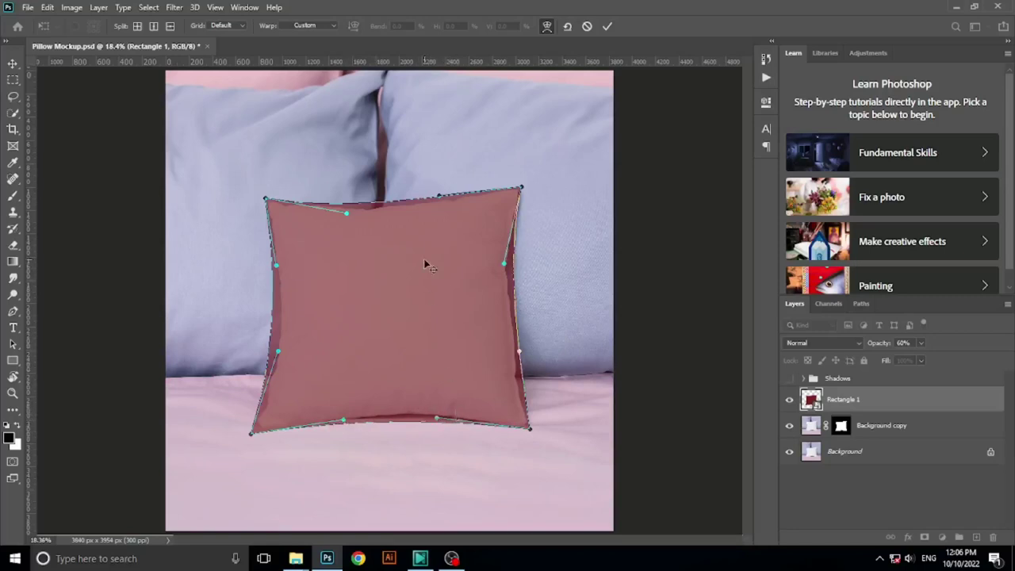
pyautogui.press('Return')
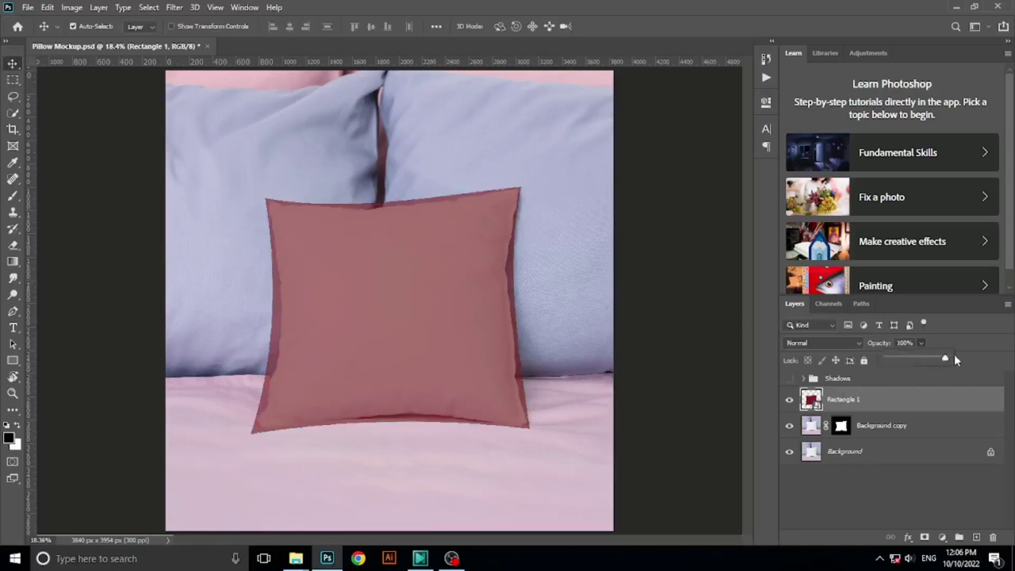
# Set Rectangle 1's fill to 100% and clip it to Background copy
pyautogui.moveTo(955, 356); pyautogui.dragTo(959, 356)
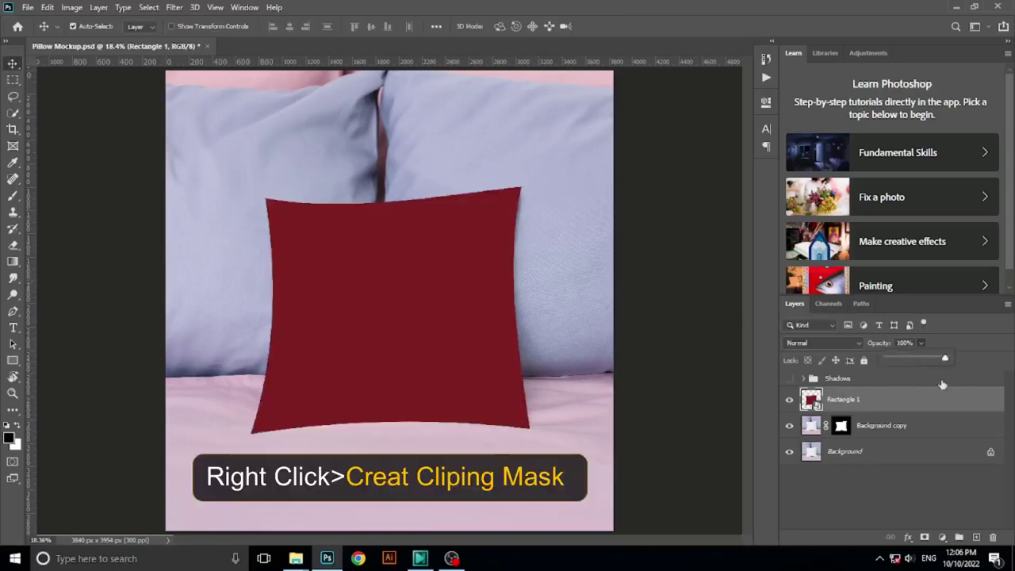
pyautogui.rightClick(891, 398)
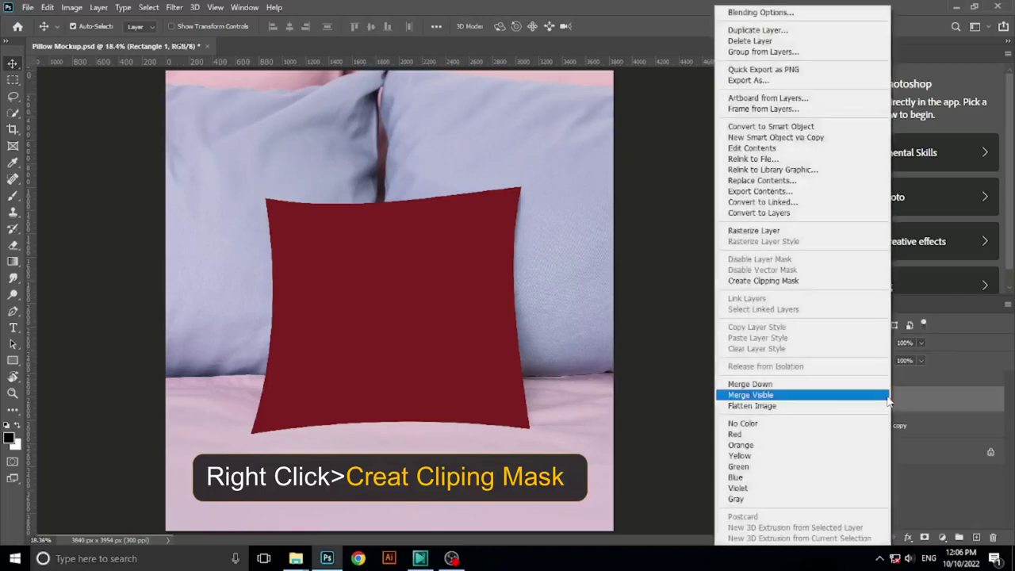
pyautogui.click(777, 282)
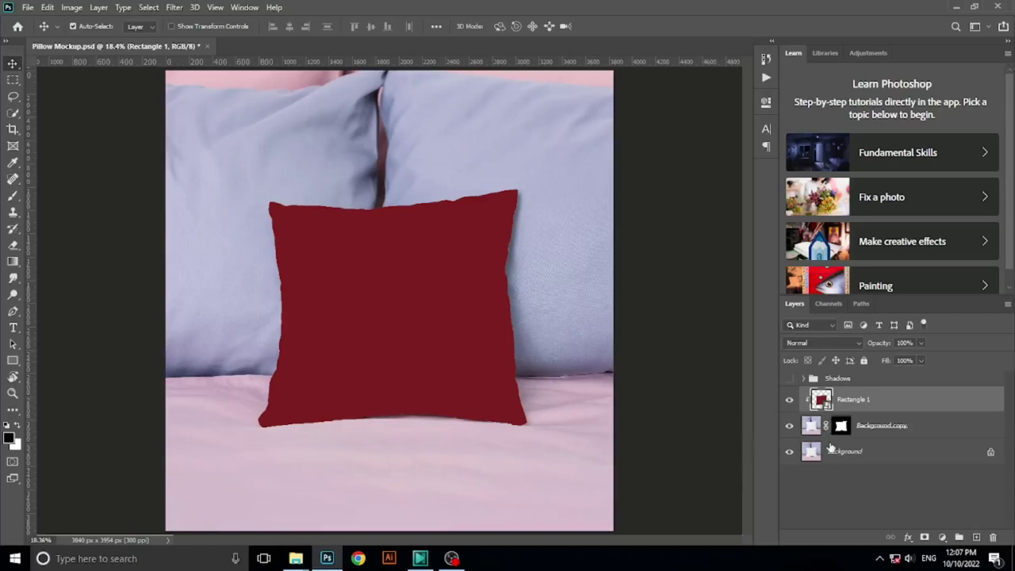
# Open Rectangle 1's smart object contents and the Pattren image from Add Pattreen
pyautogui.doubleClick(822, 400)
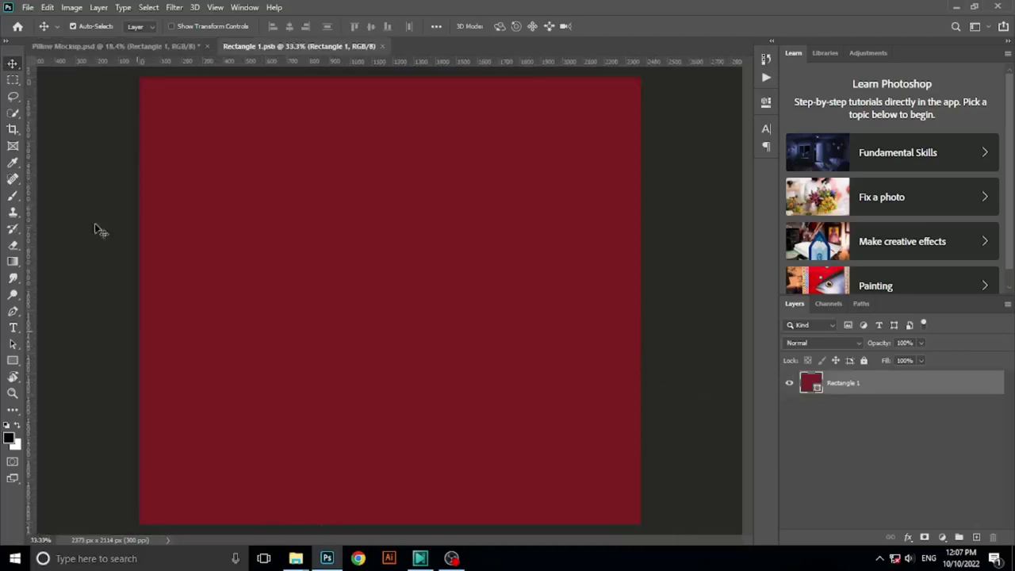
pyautogui.click(28, 10)
pyautogui.click(42, 32)
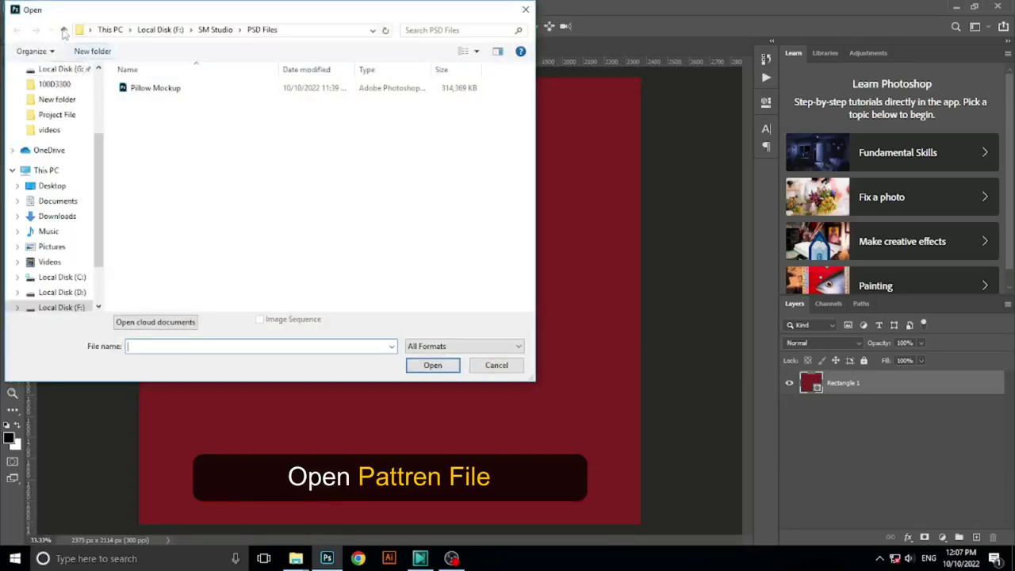
pyautogui.click(65, 30)
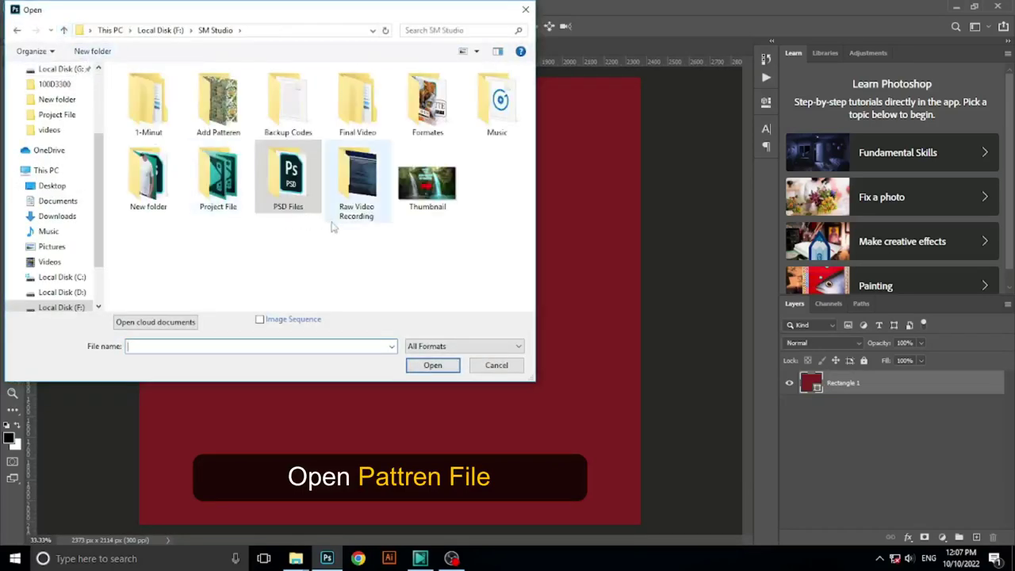
pyautogui.doubleClick(226, 129)
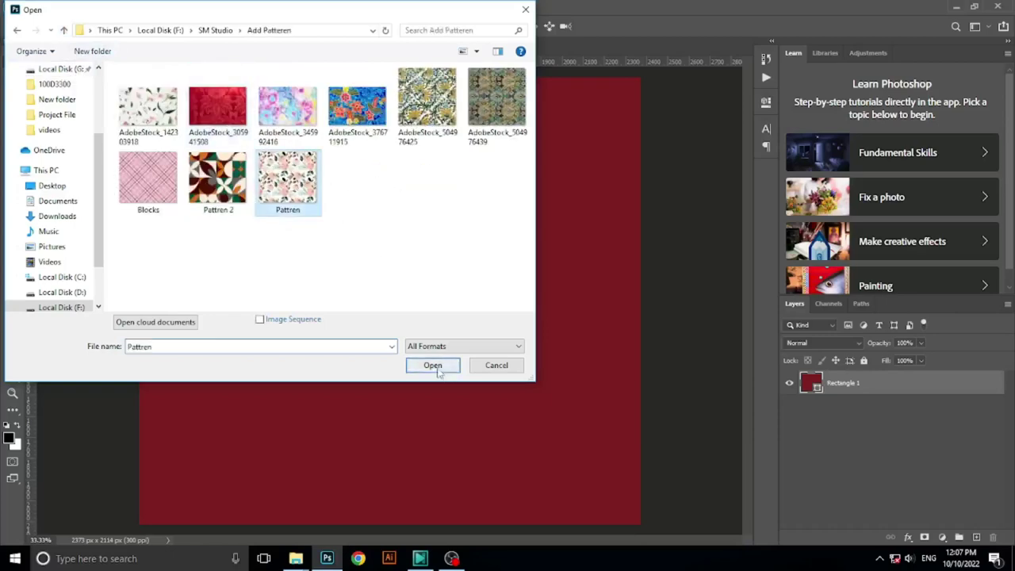
pyautogui.click(446, 369)
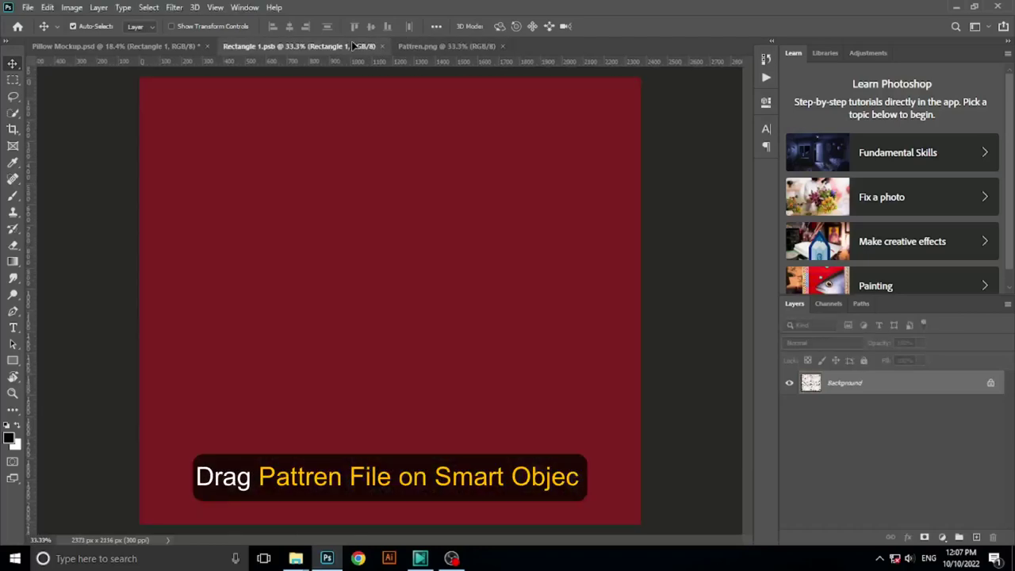
# Place the floral pattern into Rectangle 1.psb and scale it to cover the canvas
pyautogui.moveTo(354, 46)
pyautogui.mouseDown()
pyautogui.moveTo(411, 215)
pyautogui.moveTo(400, 284)
pyautogui.mouseUp()
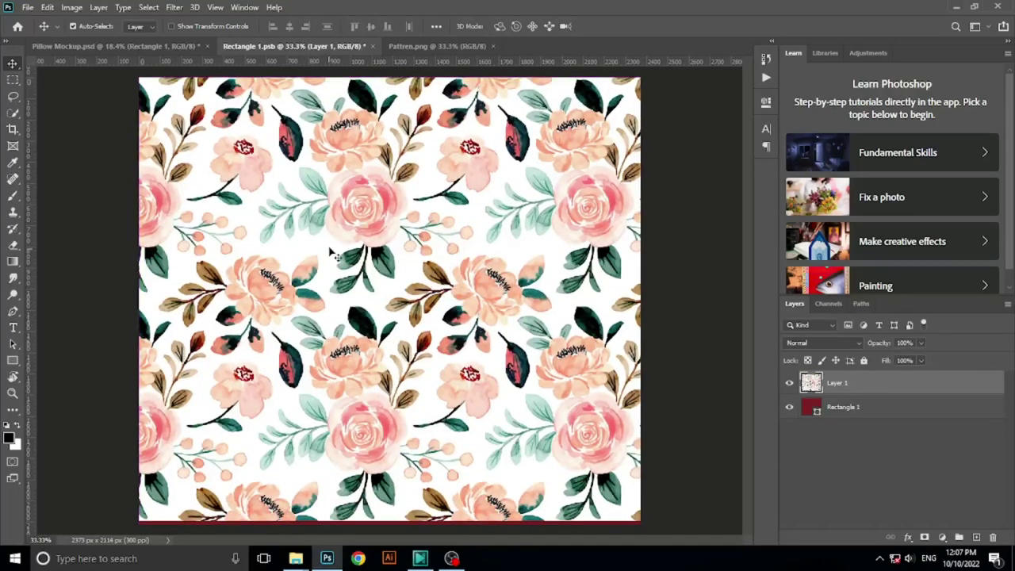
pyautogui.hotkey('ctrl', 't')
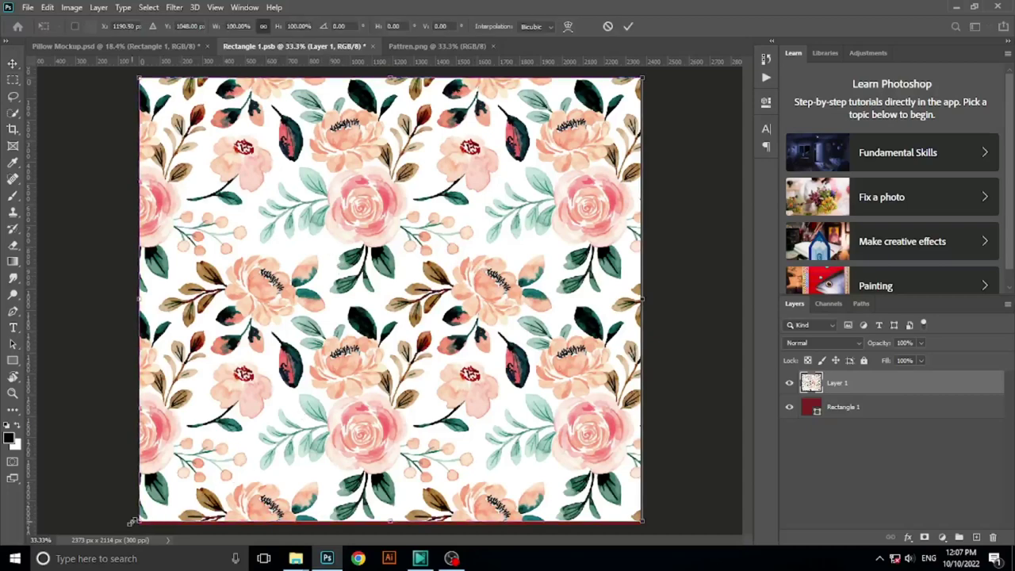
pyautogui.moveTo(140, 521); pyautogui.dragTo(131, 526)
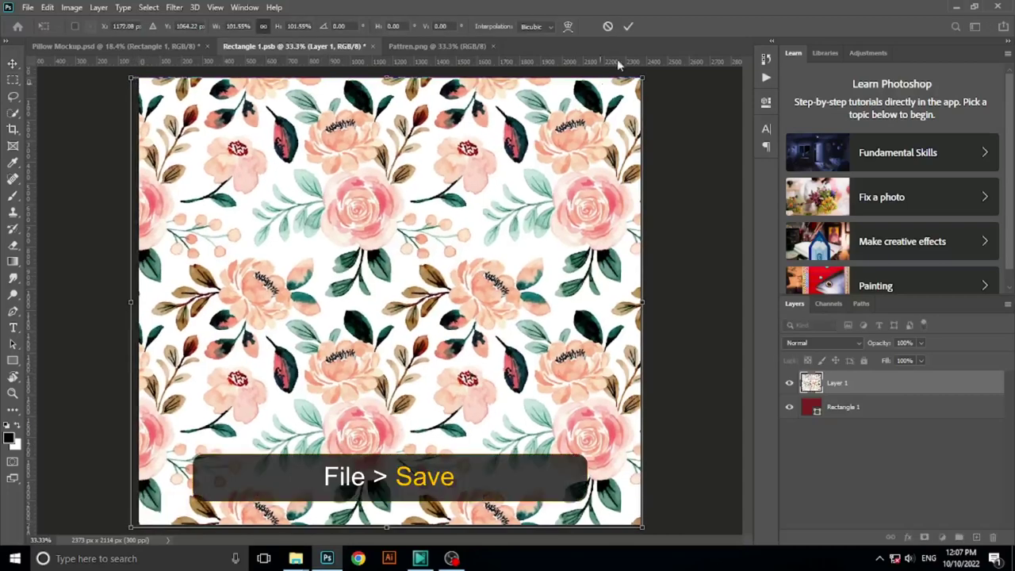
pyautogui.click(627, 26)
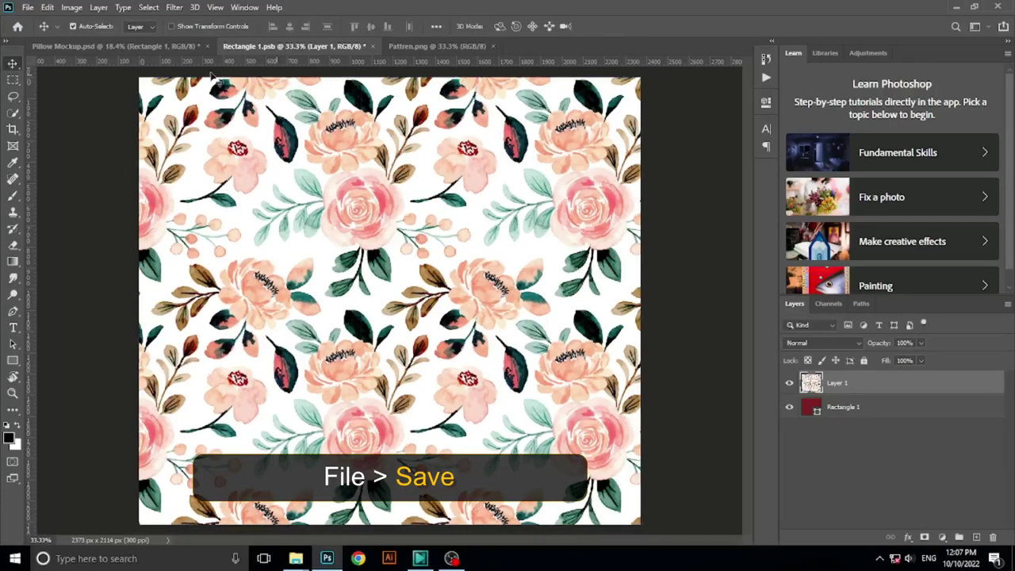
# Save Rectangle 1.psb and return to Pillow Mockup.psd
pyautogui.click(27, 7)
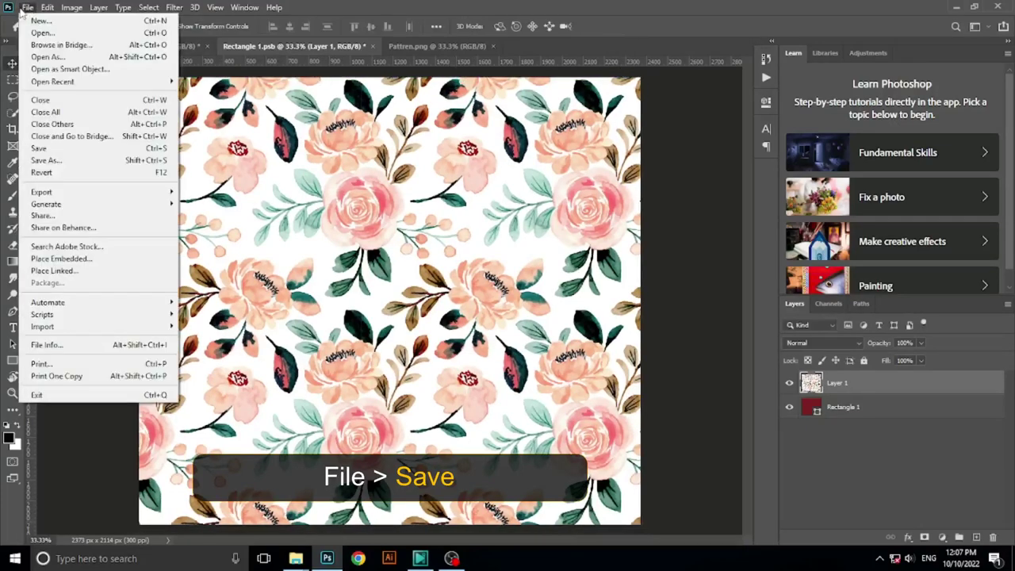
pyautogui.click(39, 148)
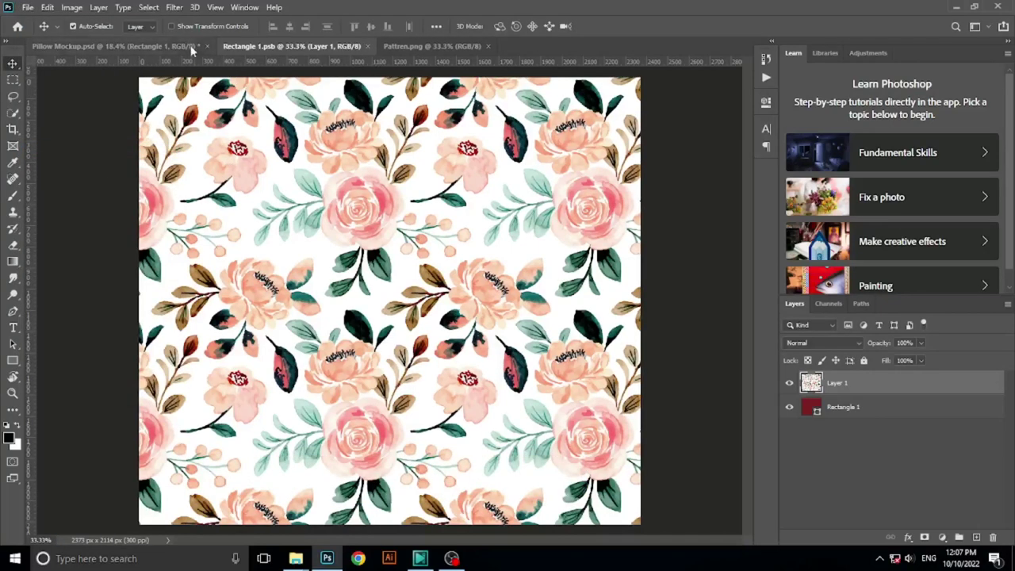
pyautogui.click(166, 46)
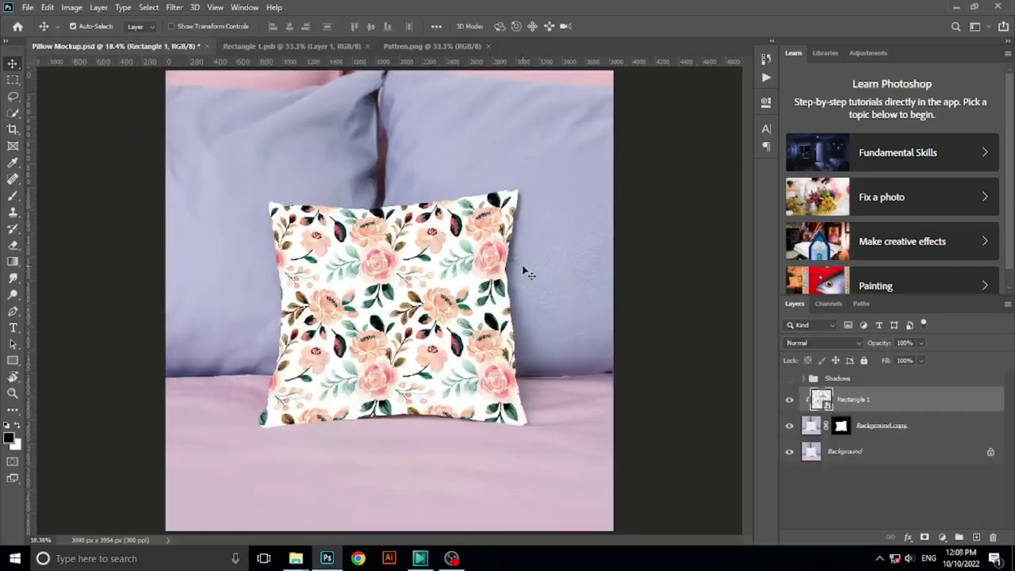
# Show Shadows, hide the two copy layers, and set Layer 1 to Multiply blending
pyautogui.click(789, 380)
pyautogui.click(804, 379)
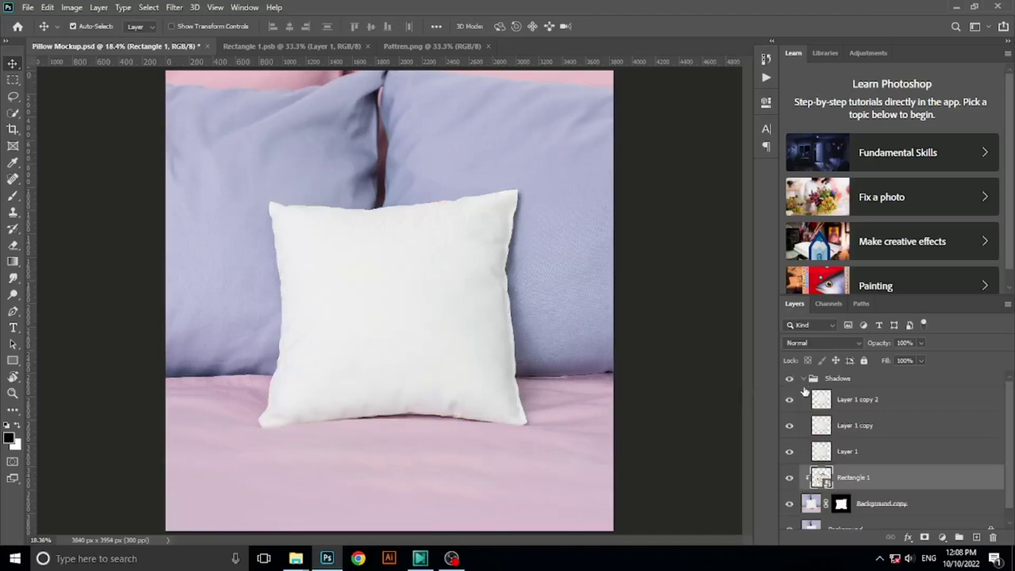
pyautogui.click(790, 401)
pyautogui.click(789, 426)
pyautogui.click(824, 458)
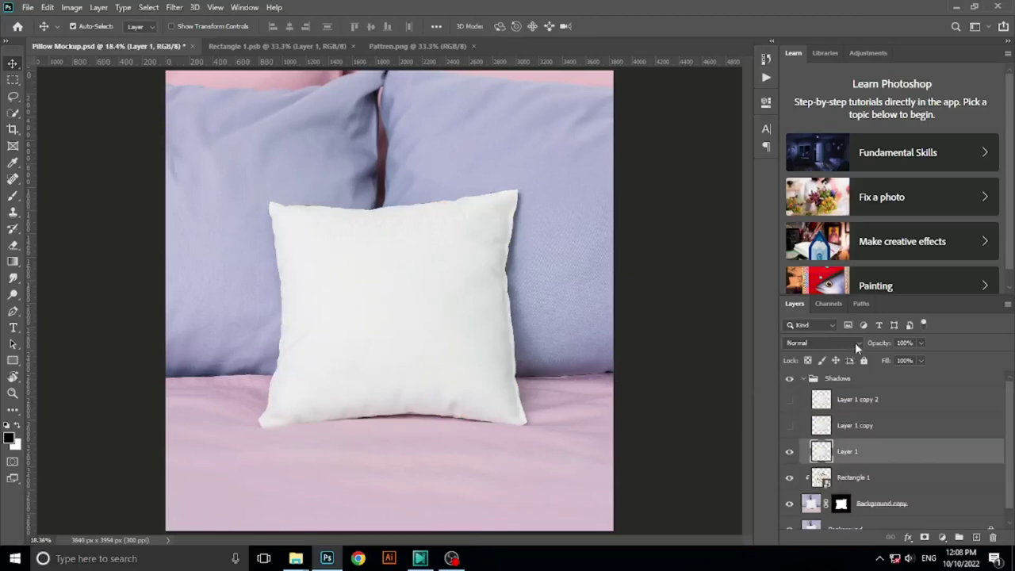
pyautogui.click(854, 343)
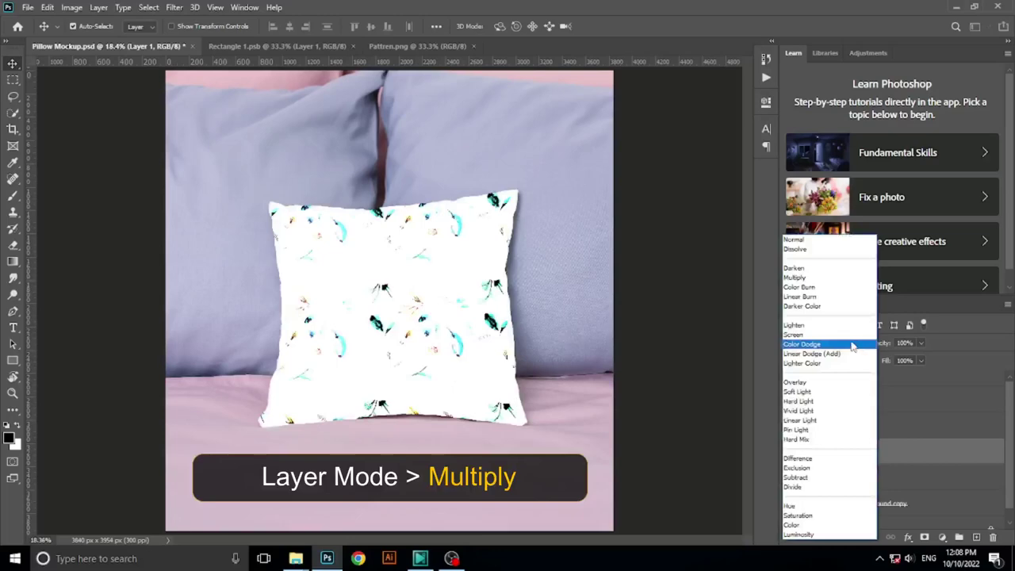
pyautogui.click(814, 277)
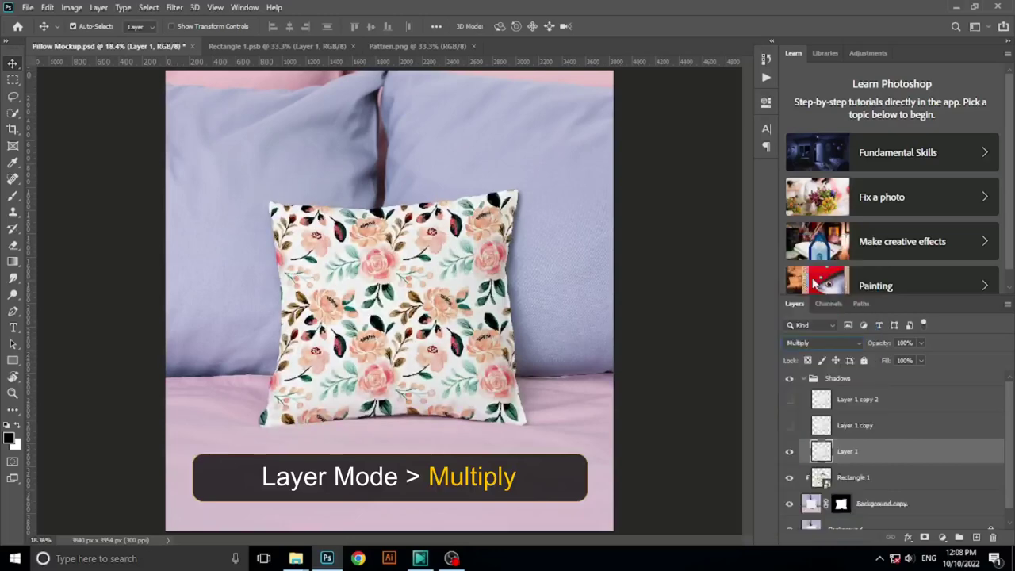
# Rename Layer 1 to Multiply, then show and select Layer 1 copy
pyautogui.click(819, 431)
pyautogui.doubleClick(848, 451)
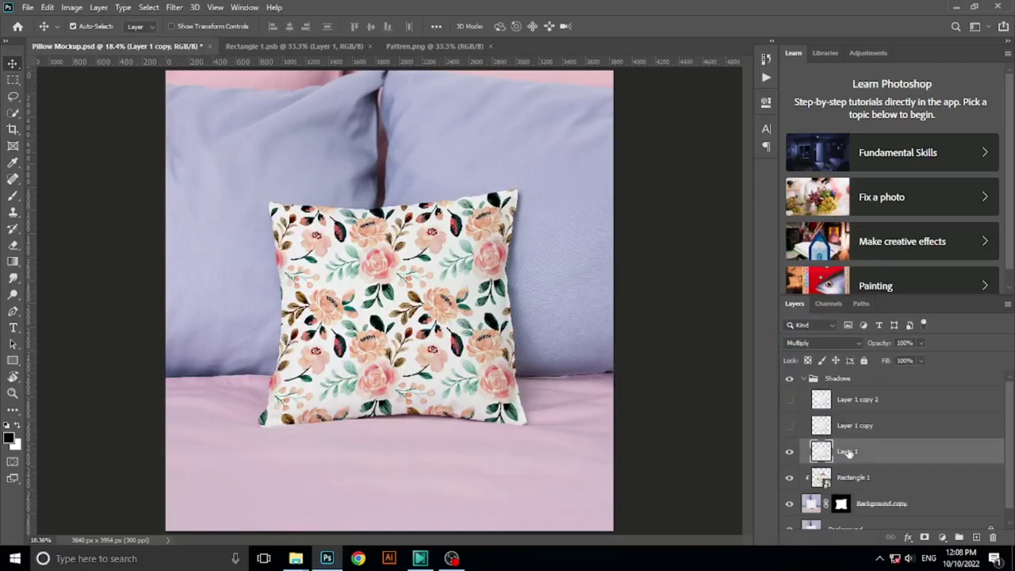
pyautogui.write('Multiply')
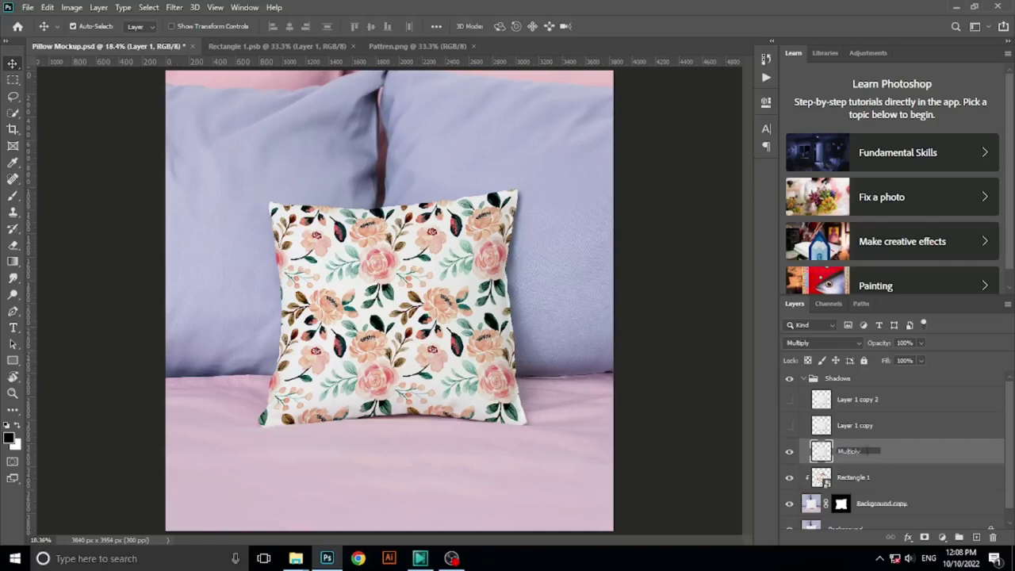
pyautogui.press('Return')
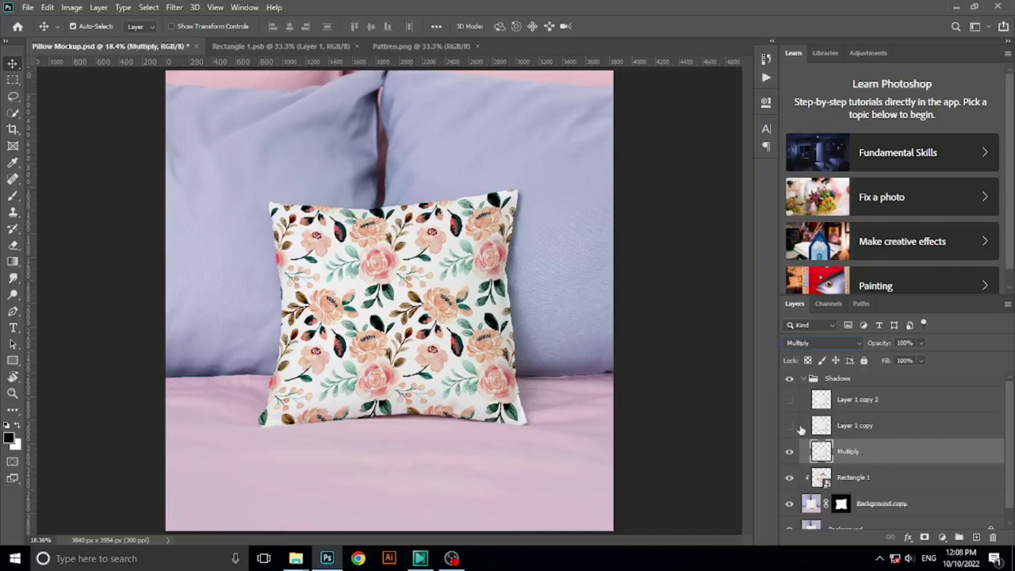
pyautogui.click(789, 425)
pyautogui.click(823, 426)
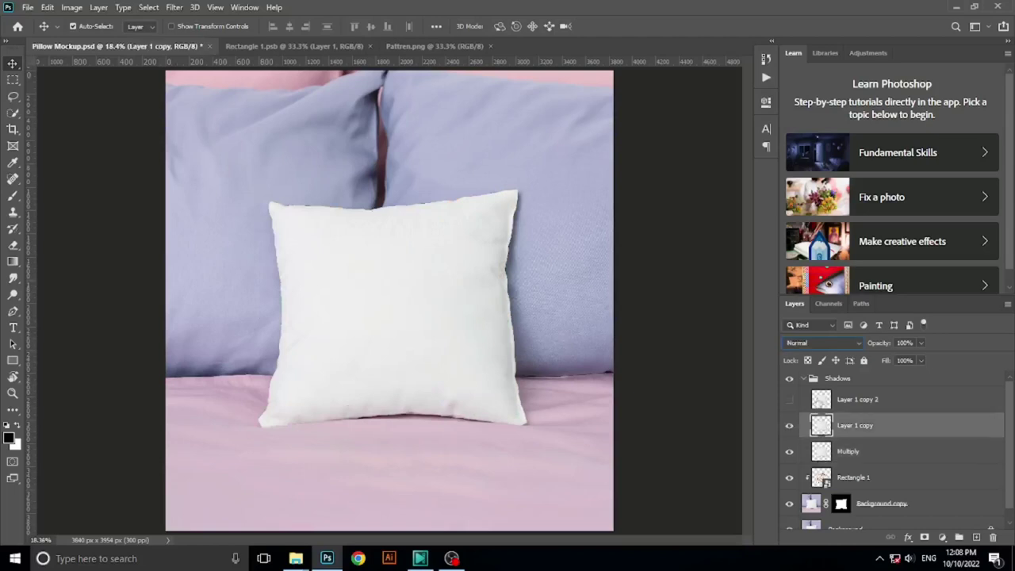
# Blend Layer 1 copy as Linear Dodge (Add) with Levels input black 206, output white 30
pyautogui.click(840, 343)
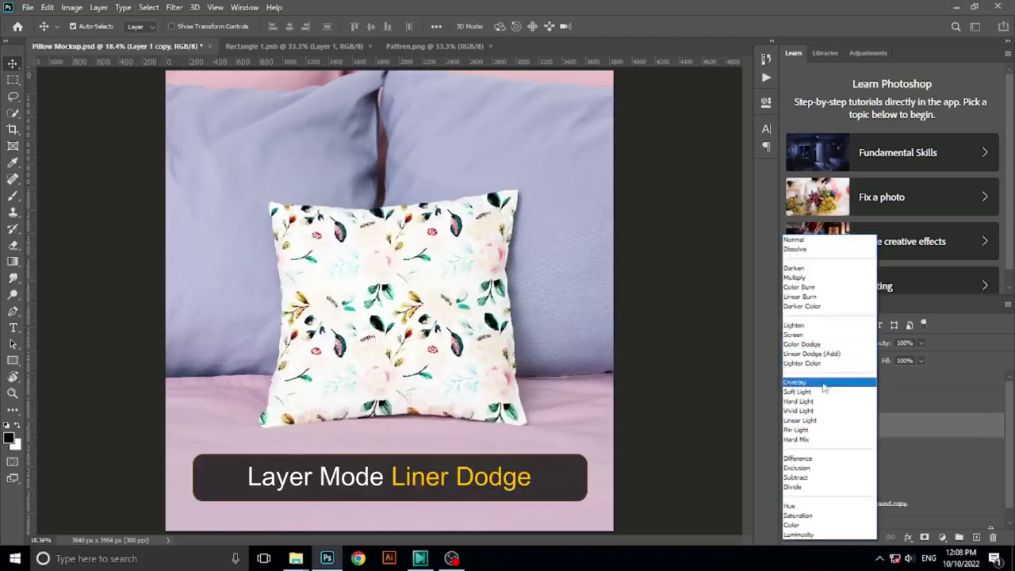
pyautogui.click(811, 353)
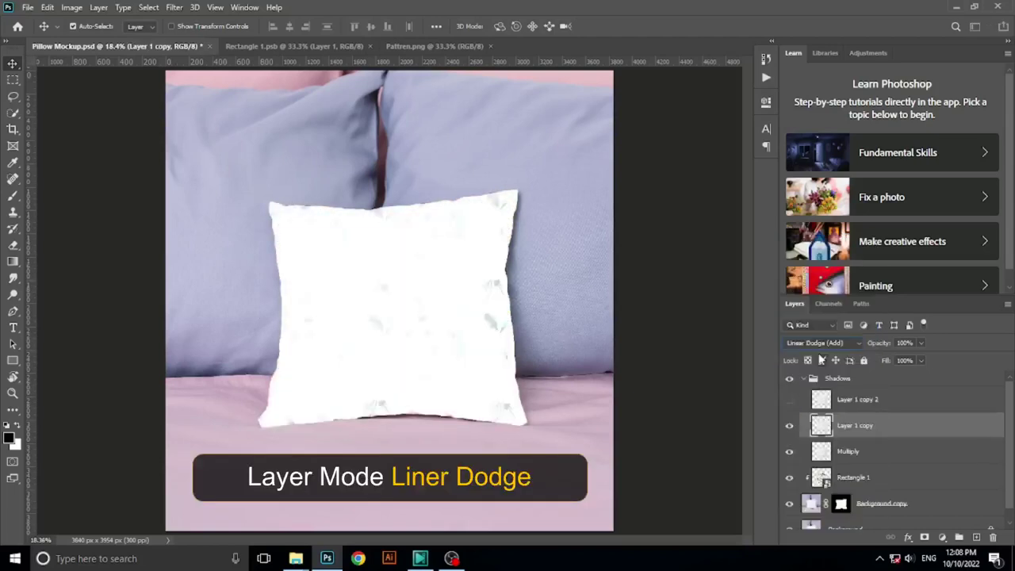
pyautogui.click(73, 8)
pyautogui.moveTo(91, 39)
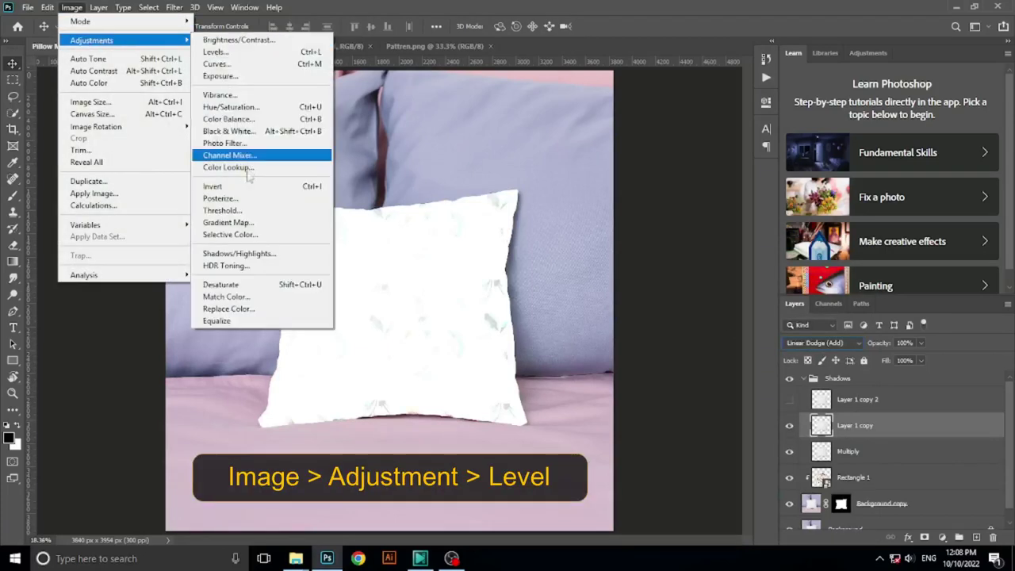
pyautogui.click(237, 53)
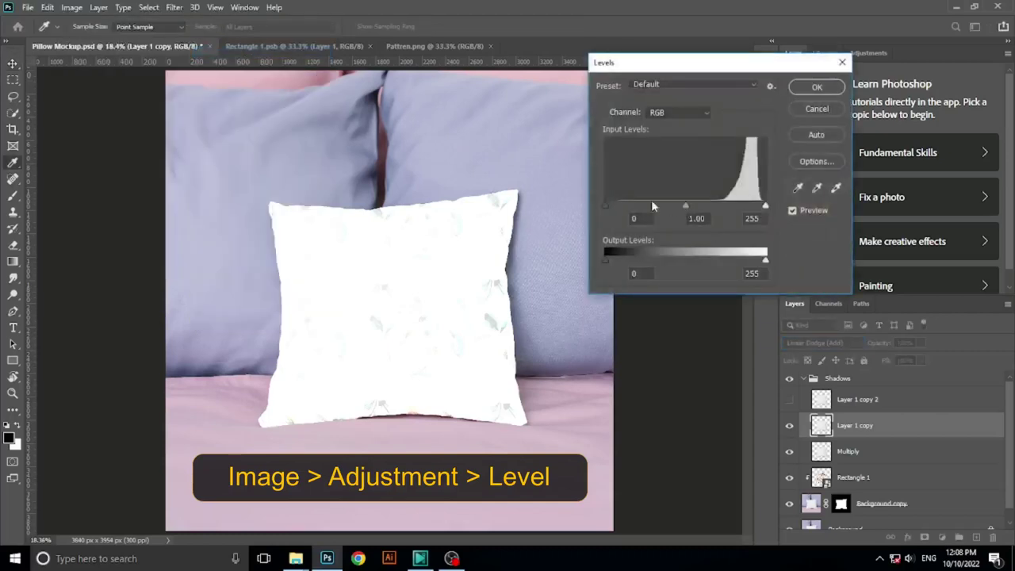
pyautogui.moveTo(609, 206); pyautogui.dragTo(734, 211)
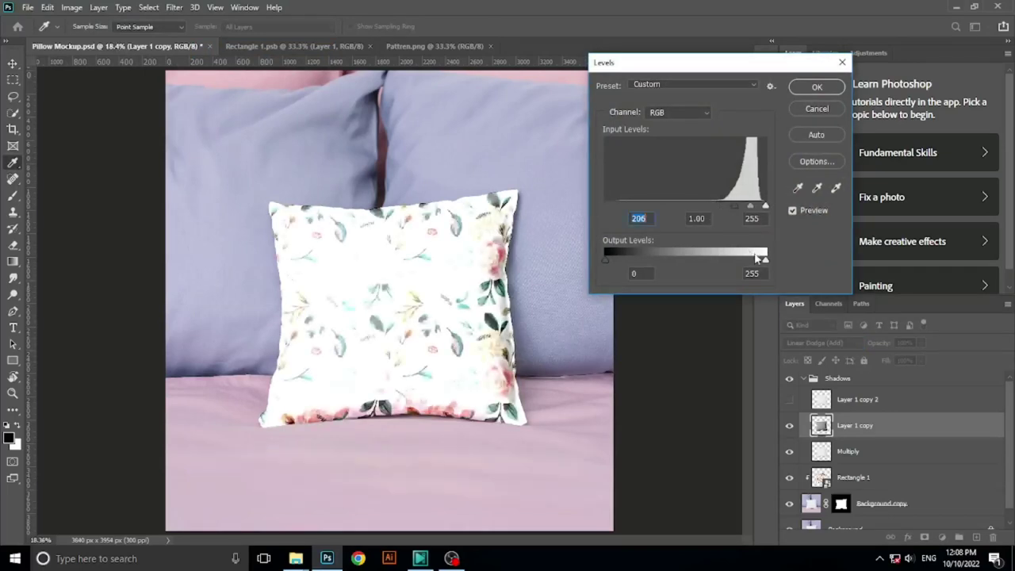
pyautogui.moveTo(765, 260); pyautogui.dragTo(624, 263)
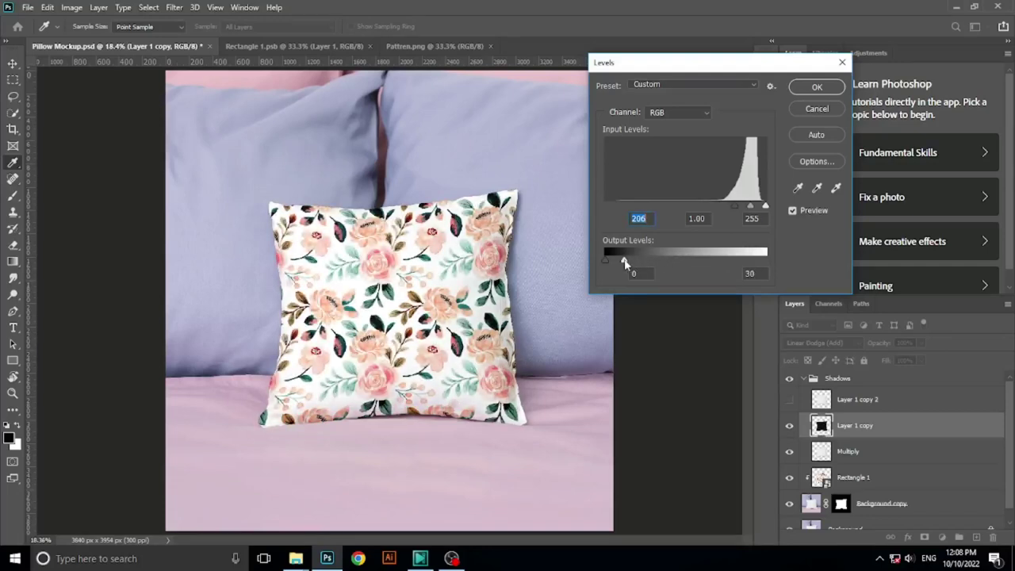
pyautogui.click(815, 88)
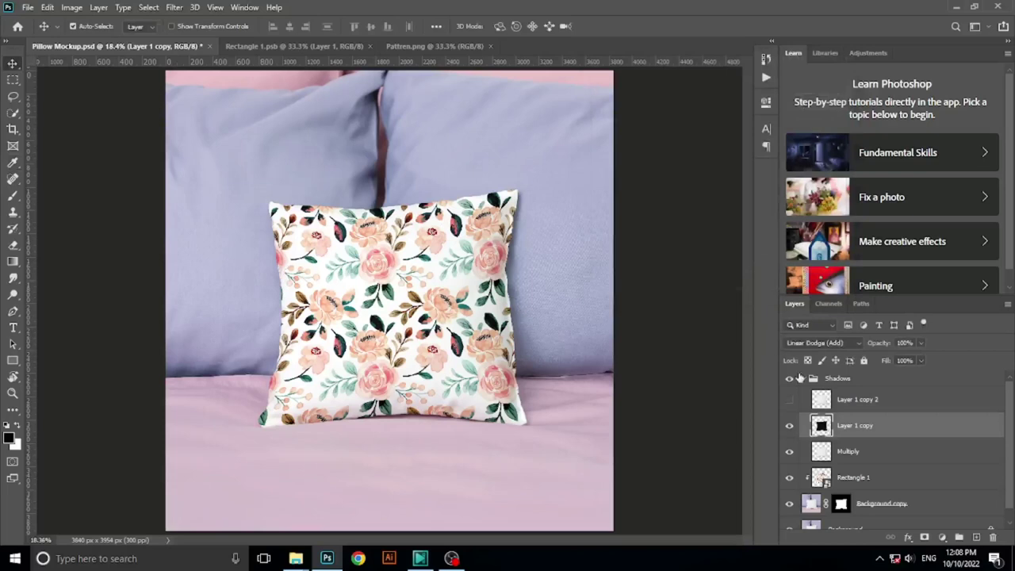
# Show Layer 1 copy 2 and rename it Screen; rename Layer 1 copy to Liner Doge
pyautogui.click(856, 400)
pyautogui.click(788, 400)
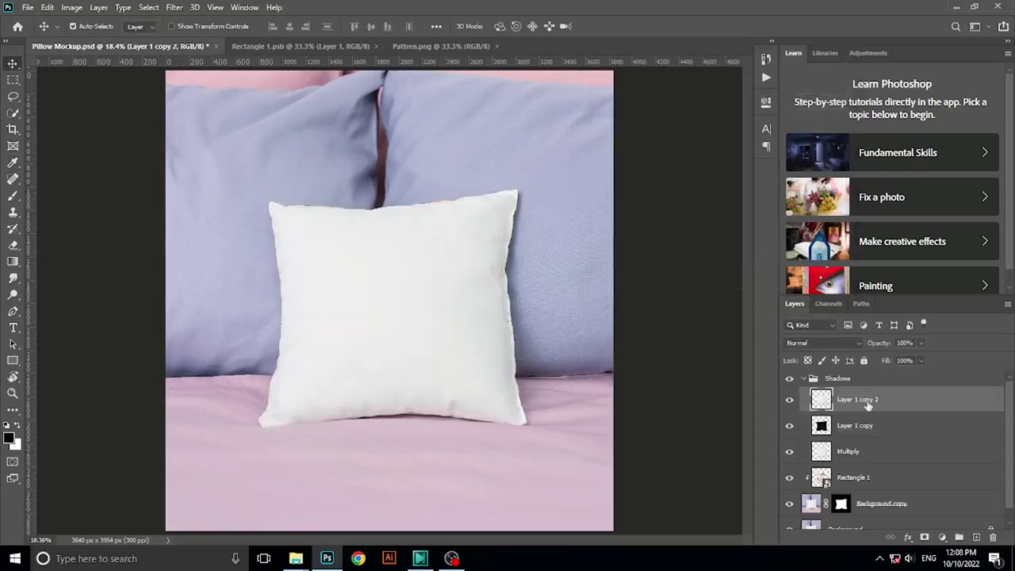
pyautogui.doubleClick(863, 399)
pyautogui.write('Sh')
pyautogui.write('en')
pyautogui.press('Return')
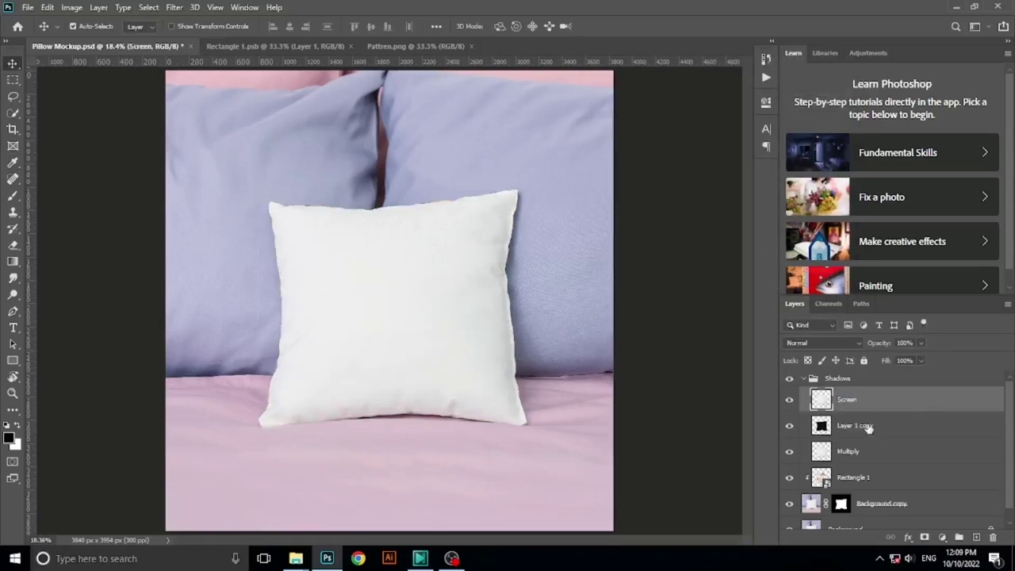
pyautogui.doubleClick(872, 426)
pyautogui.write('Linear Dodge')
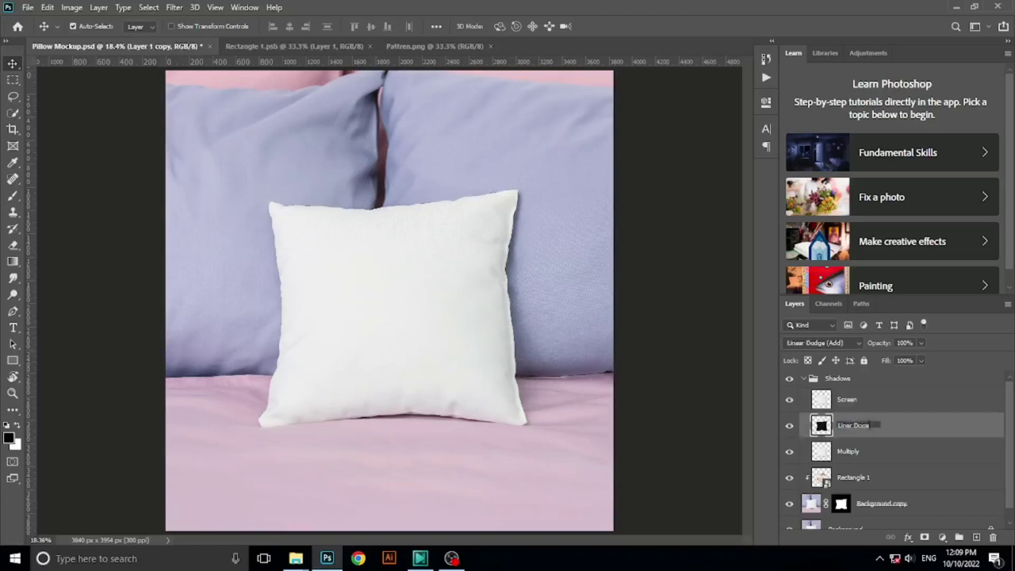
pyautogui.press('Return')
# Set the Screen layer to Screen blend mode with Levels input 201 and output 0–31
pyautogui.click(856, 399)
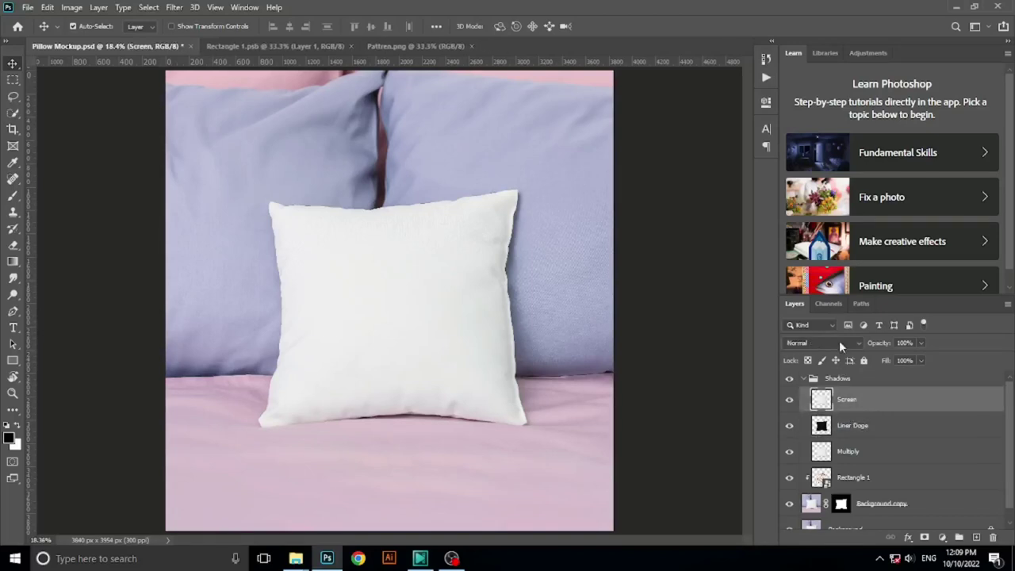
pyautogui.click(858, 342)
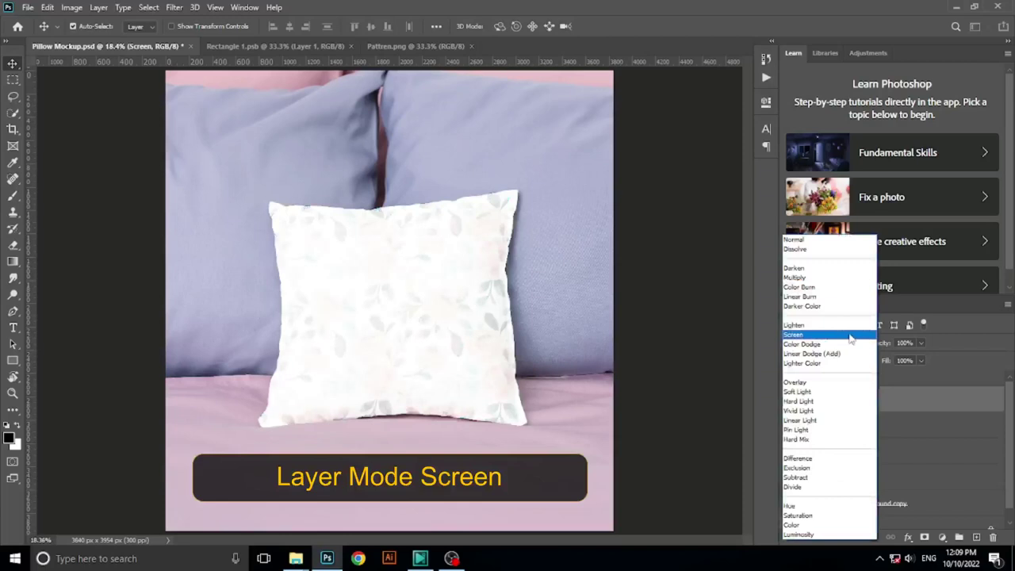
pyautogui.click(850, 337)
pyautogui.click(75, 9)
pyautogui.moveTo(92, 40)
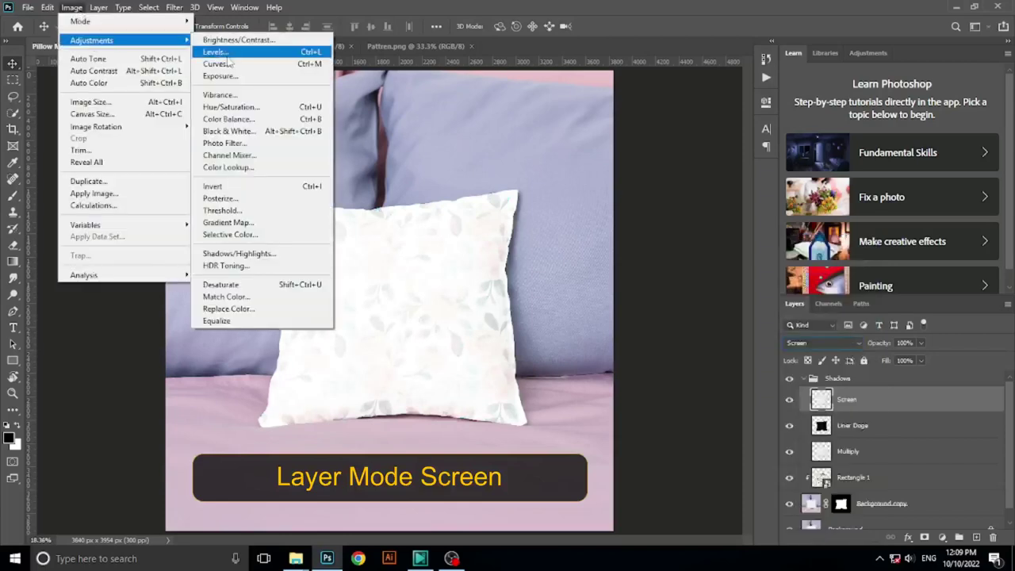
pyautogui.click(212, 51)
pyautogui.moveTo(607, 206); pyautogui.dragTo(730, 206)
pyautogui.moveTo(764, 262); pyautogui.dragTo(625, 267)
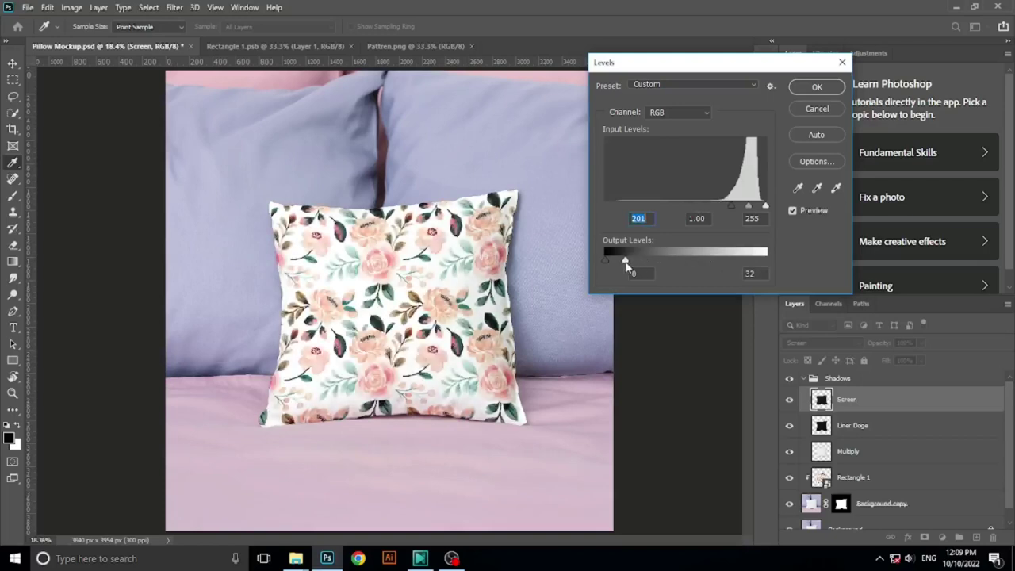
pyautogui.moveTo(630, 270); pyautogui.dragTo(625, 263)
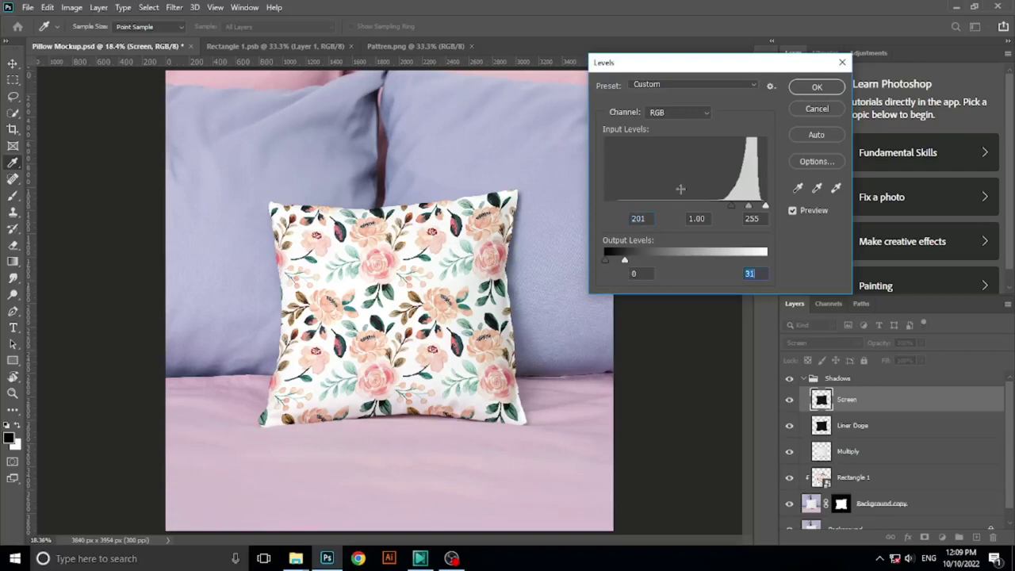
pyautogui.click(818, 89)
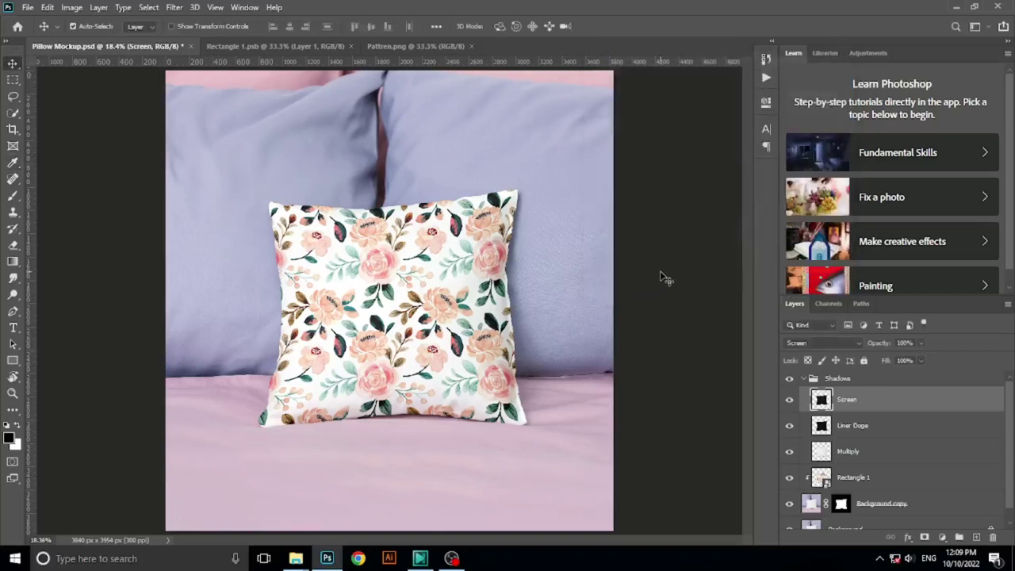
# Toggle the Screen, Liner Doge and Multiply layers on and off to compare the shading
pyautogui.click(789, 402)
pyautogui.click(790, 404)
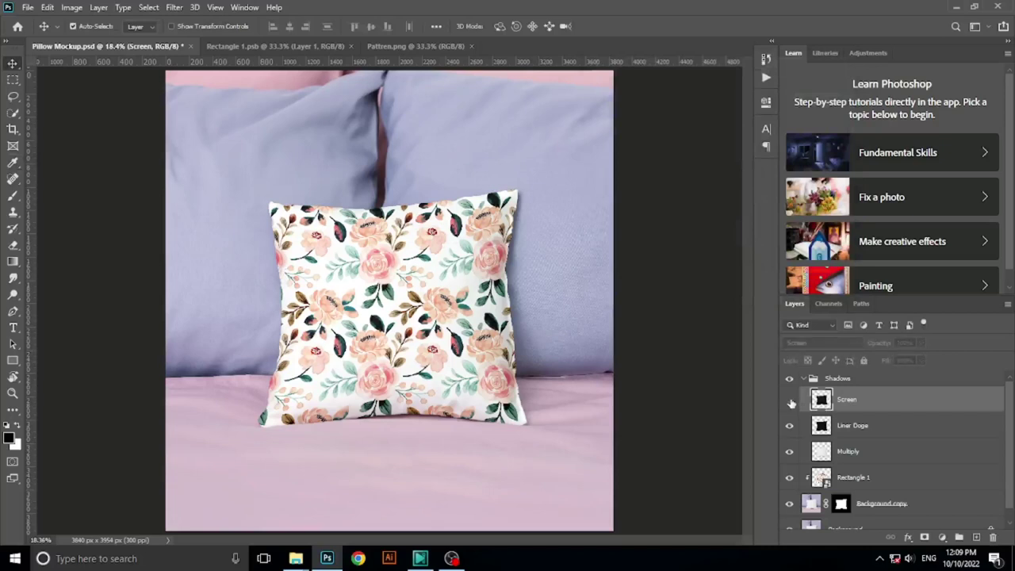
pyautogui.click(790, 403)
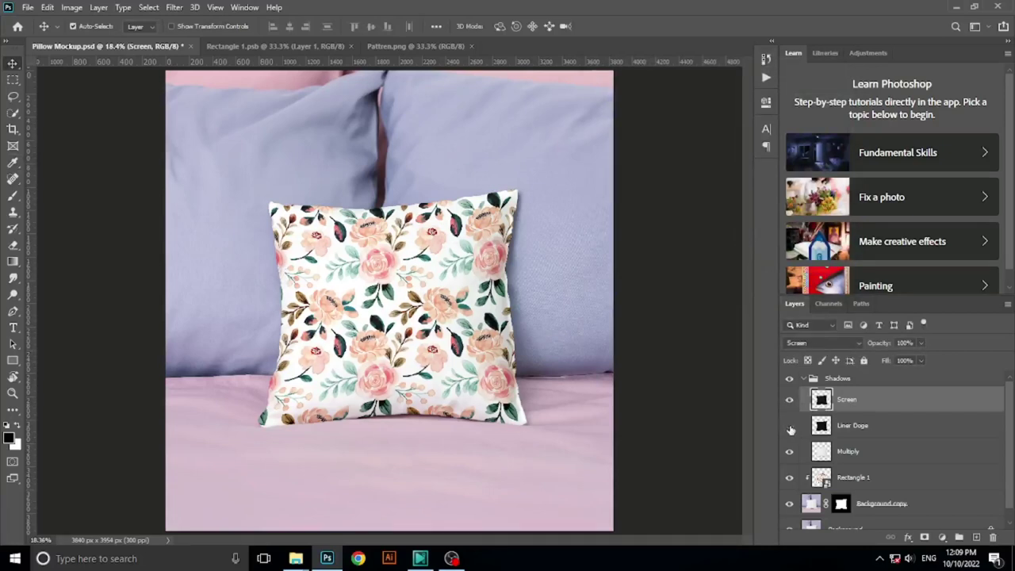
pyautogui.click(790, 428)
pyautogui.click(789, 428)
pyautogui.click(789, 452)
pyautogui.click(789, 451)
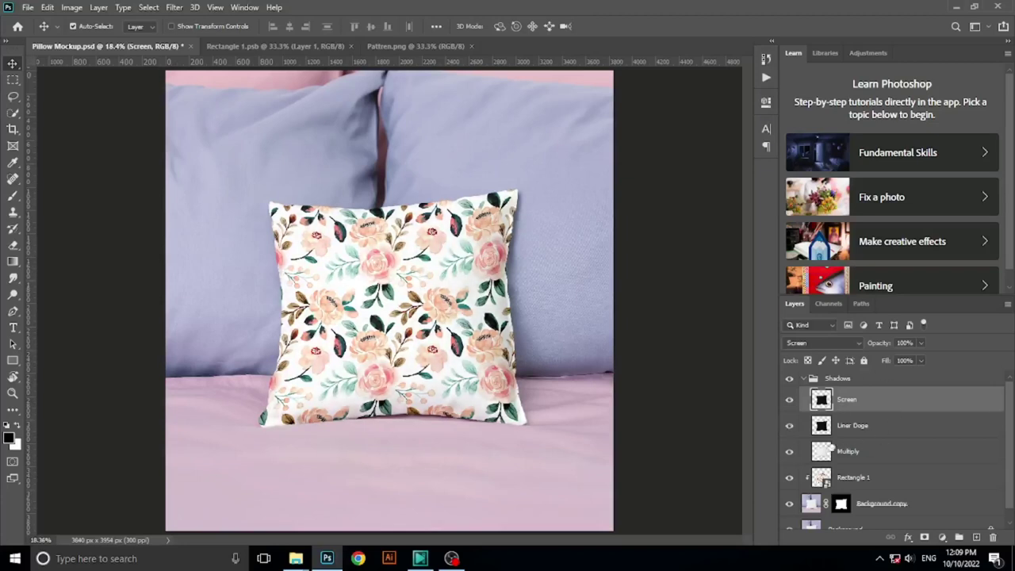
pyautogui.click(824, 453)
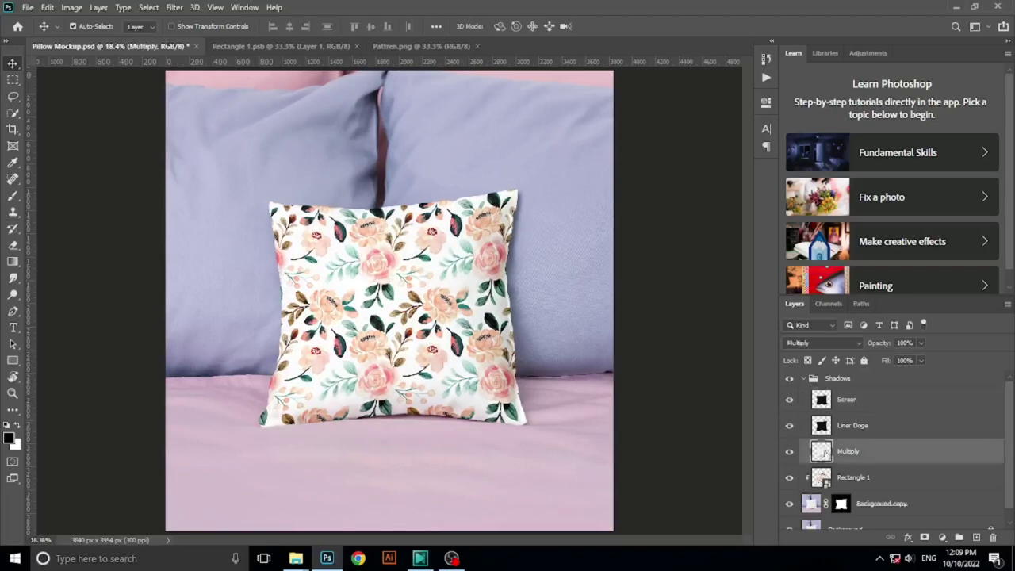
# Apply Levels to the Multiply layer with black input 101 and white input kept at 255
pyautogui.click(79, 9)
pyautogui.moveTo(92, 39)
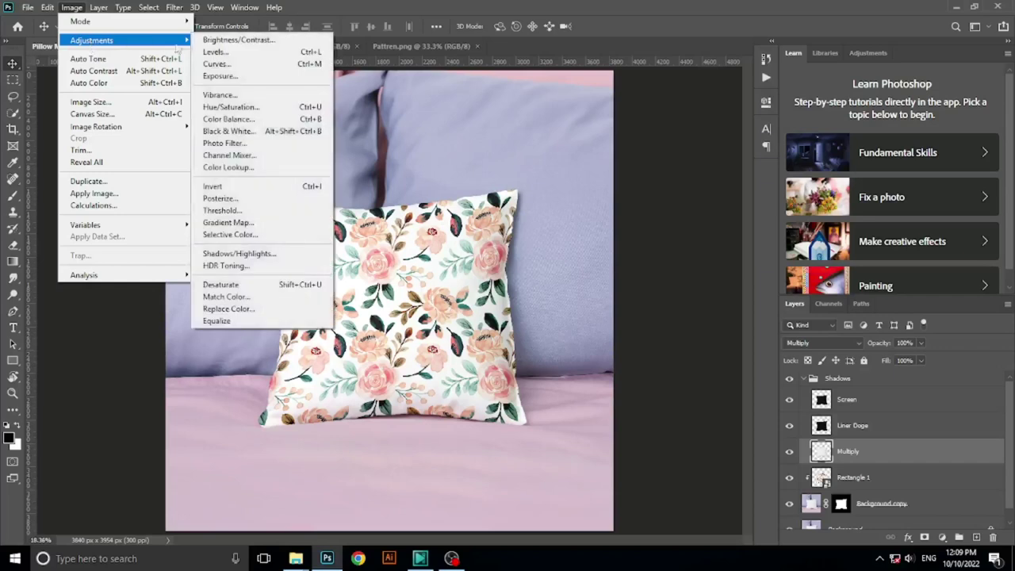
pyautogui.click(227, 53)
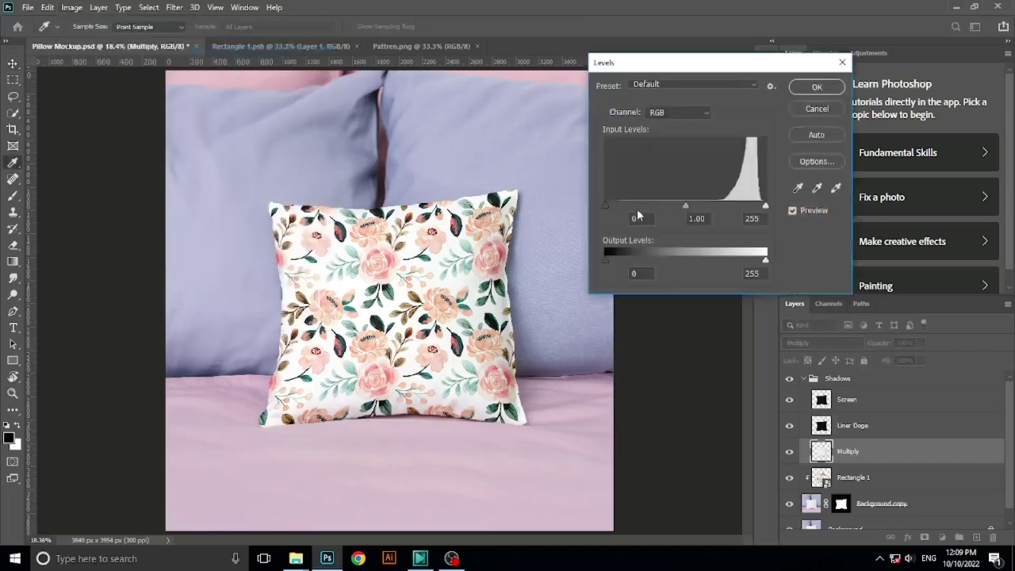
pyautogui.moveTo(607, 205); pyautogui.dragTo(668, 208)
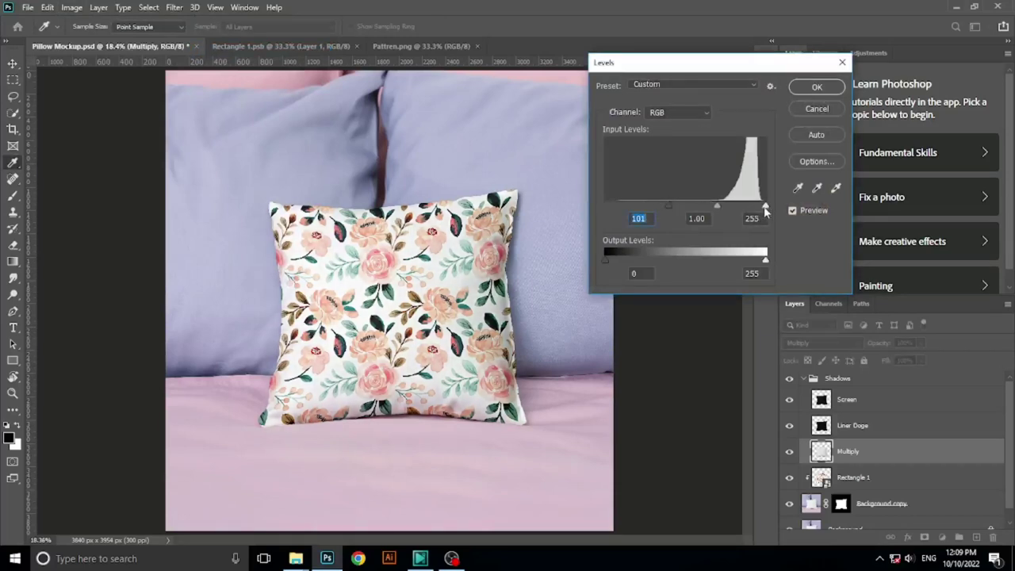
pyautogui.moveTo(765, 210); pyautogui.dragTo(762, 210)
pyautogui.click(761, 208)
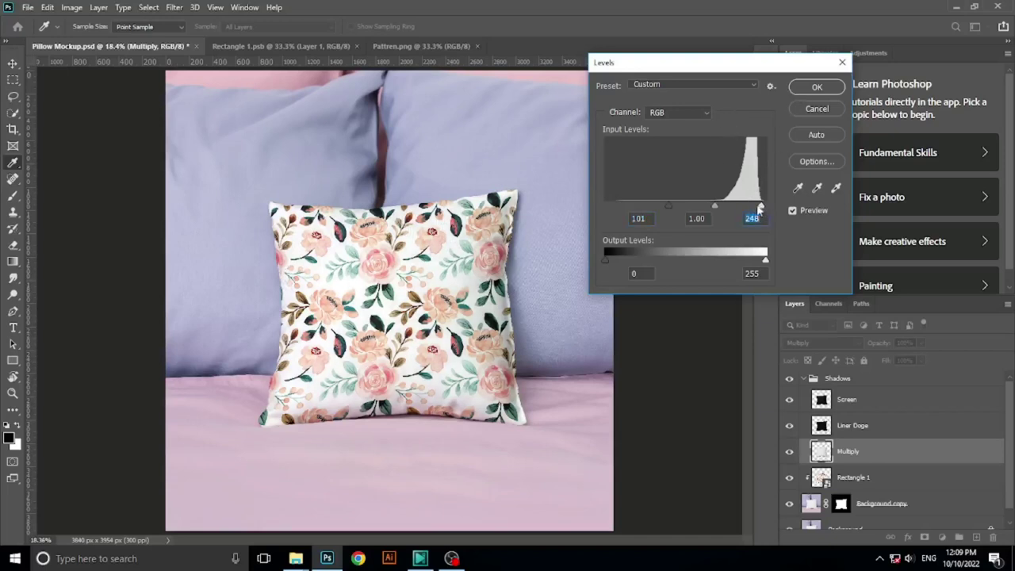
pyautogui.moveTo(760, 205); pyautogui.dragTo(768, 206)
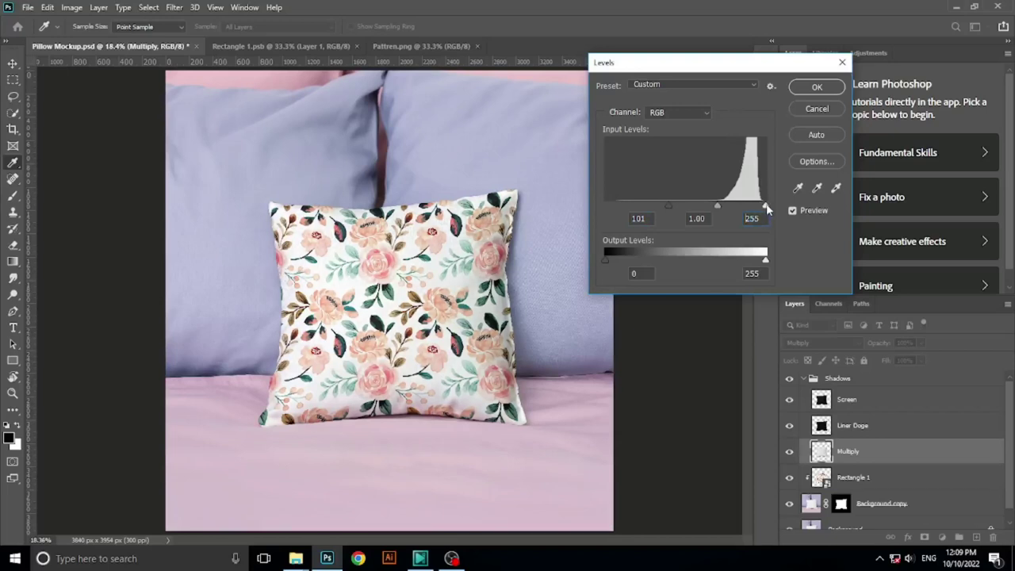
pyautogui.click(816, 87)
pyautogui.press('v')
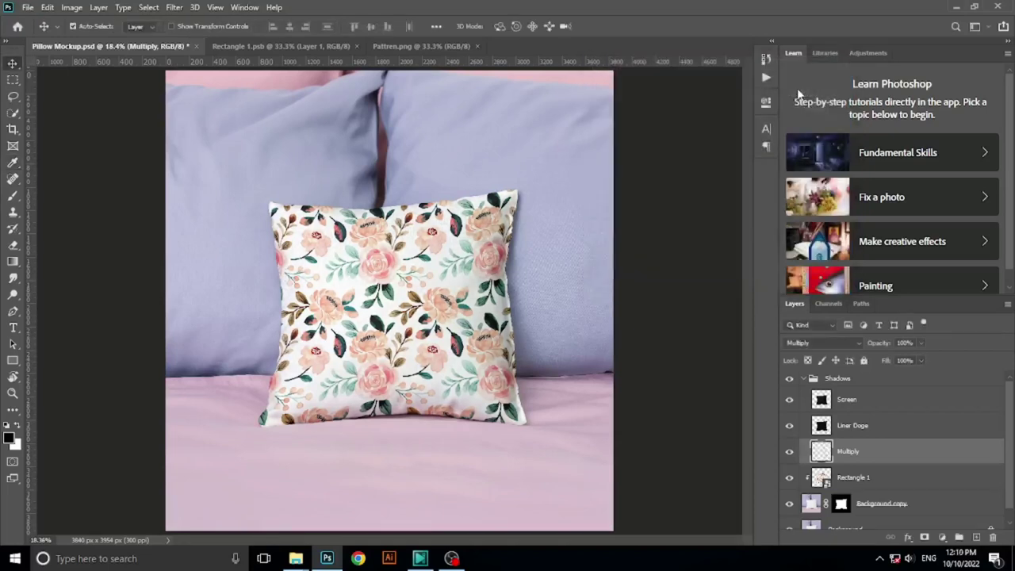
# Add a Vibrance adjustment layer and replace its default mask with the pillow outline
pyautogui.click(803, 378)
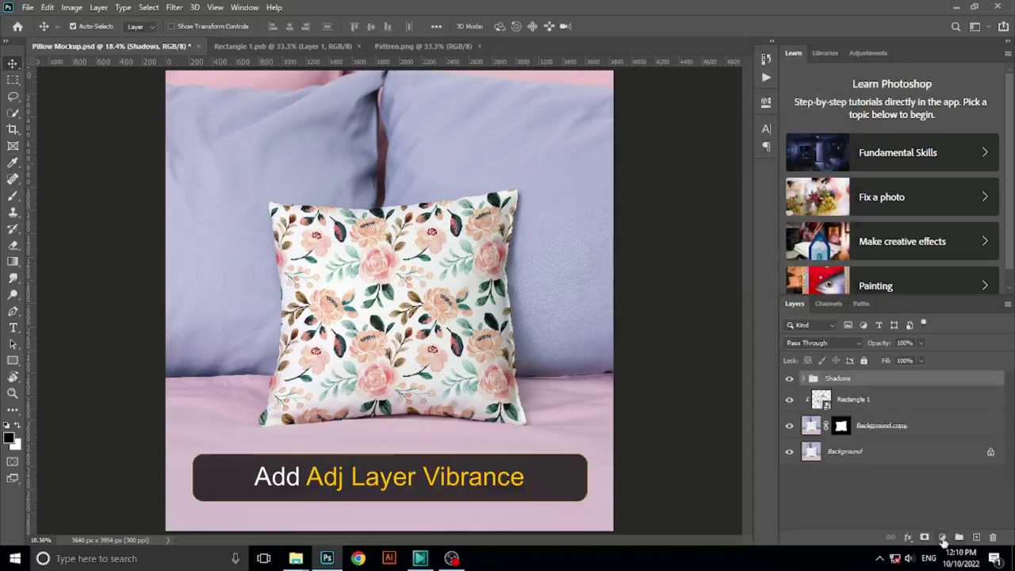
pyautogui.click(943, 538)
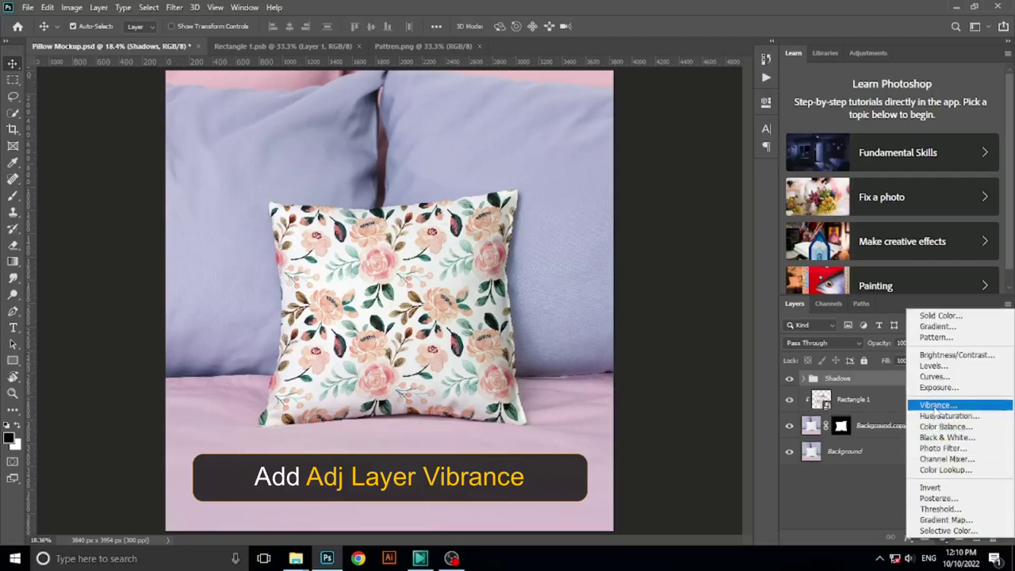
pyautogui.click(934, 407)
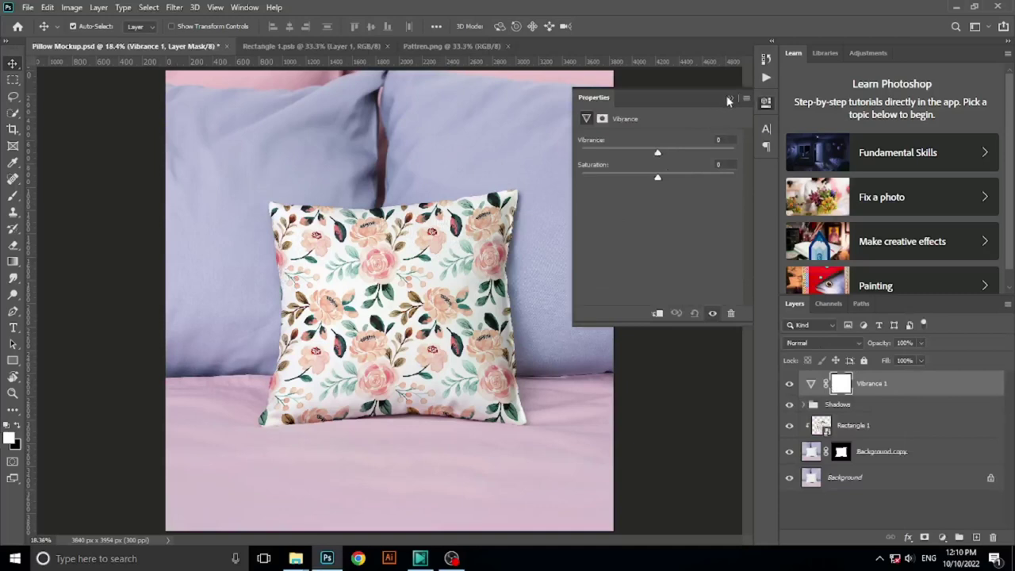
pyautogui.click(841, 385)
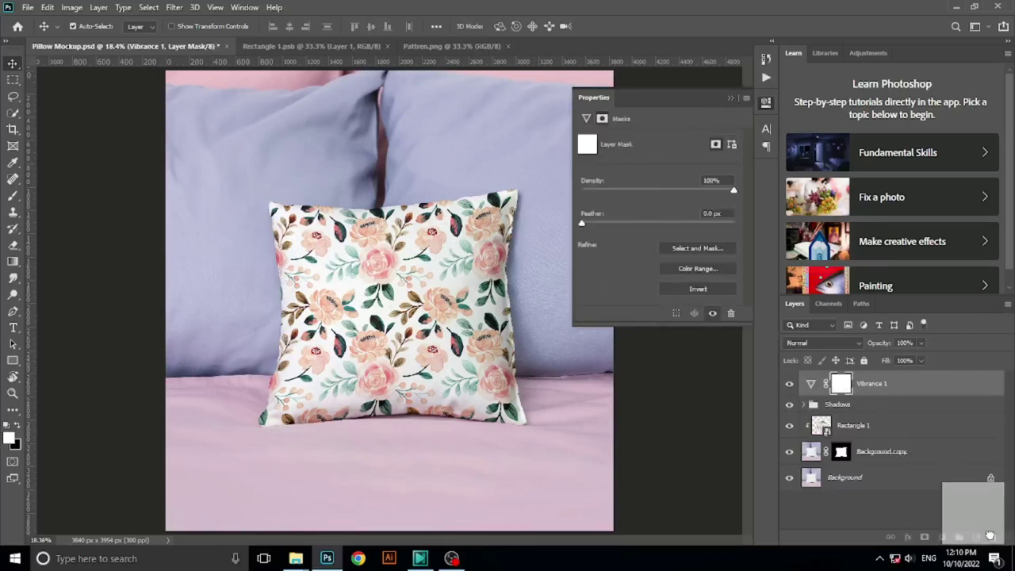
pyautogui.click(983, 535)
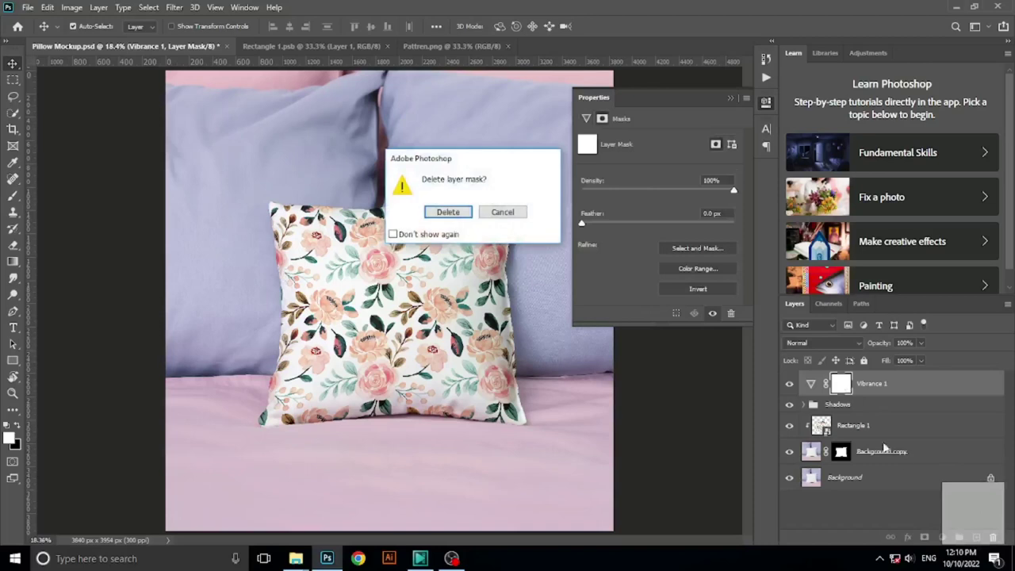
pyautogui.click(449, 213)
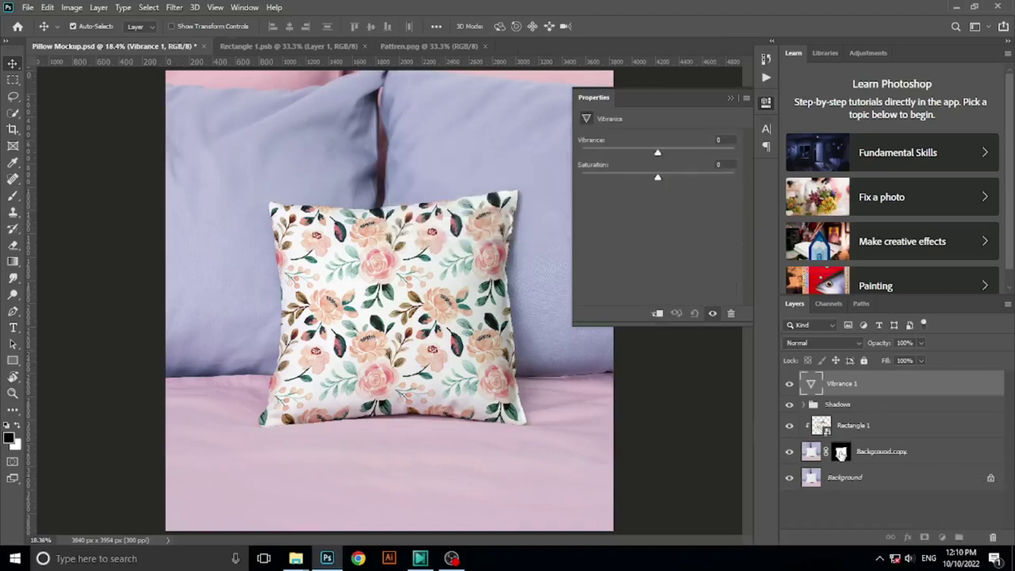
pyautogui.click(840, 452)
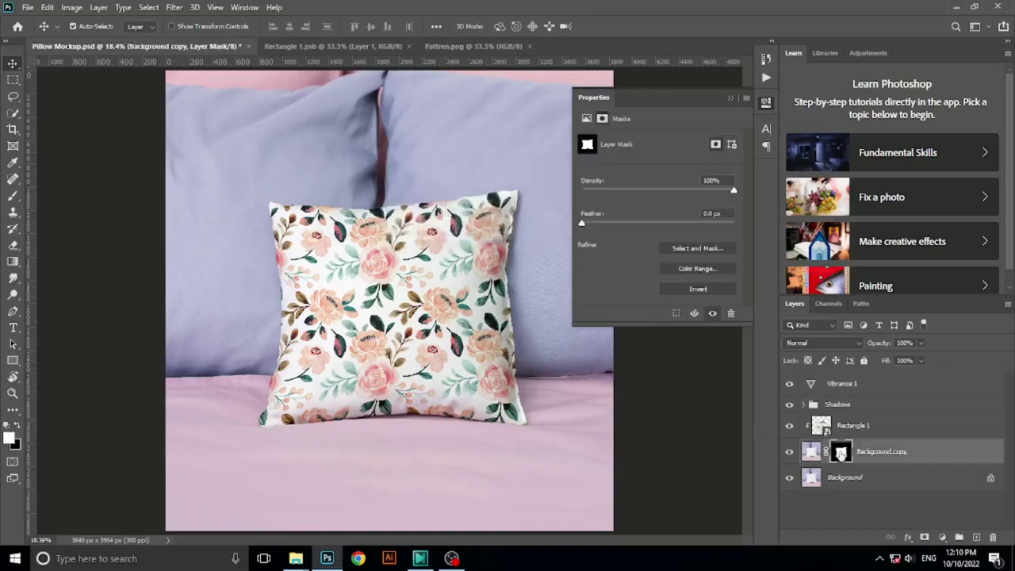
pyautogui.keyDown('ctrl'); pyautogui.click(840, 453); pyautogui.keyUp('ctrl')
pyautogui.click(811, 385)
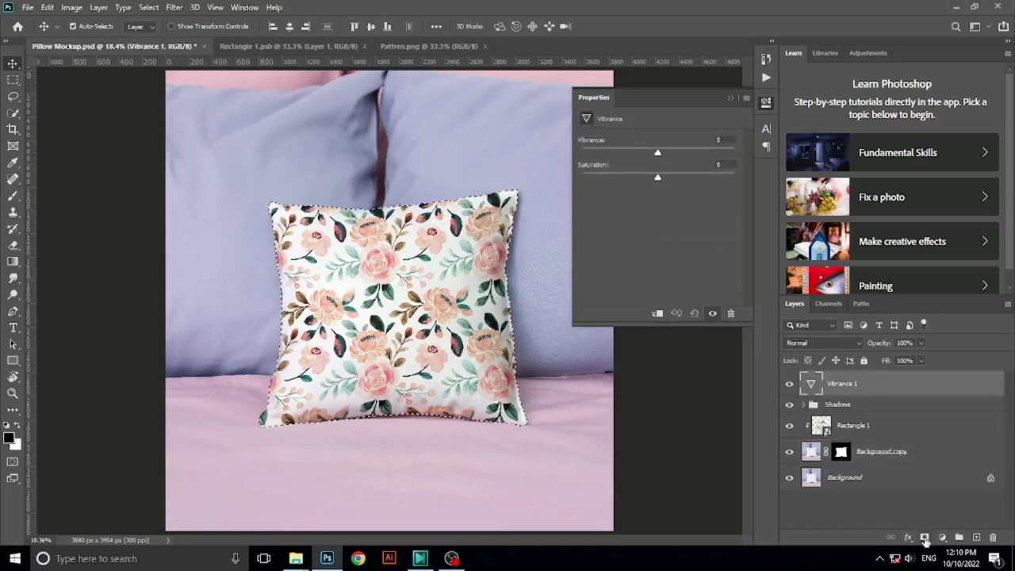
pyautogui.click(924, 537)
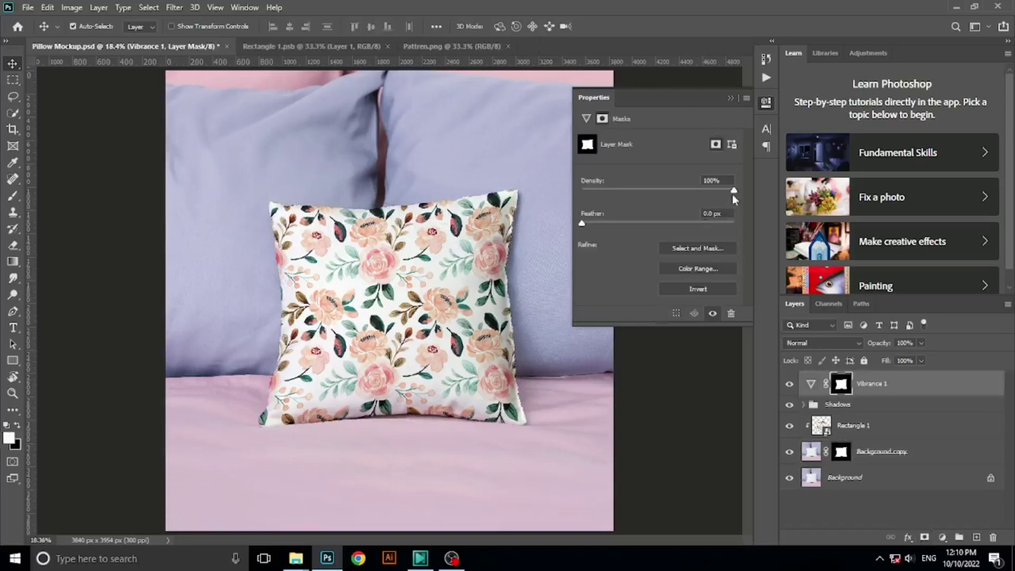
# Raise the pillow's vibrance to +47 and saturation to +11, then reload the pillow selection
pyautogui.click(811, 386)
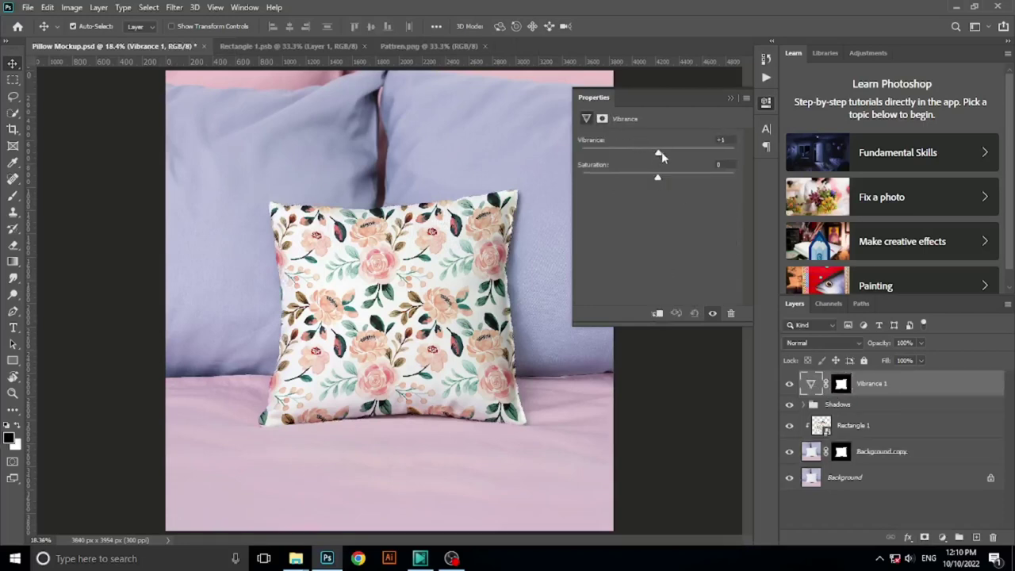
pyautogui.moveTo(661, 156); pyautogui.dragTo(693, 157)
pyautogui.moveTo(650, 154)
pyautogui.mouseDown()
pyautogui.moveTo(616, 156)
pyautogui.moveTo(679, 156)
pyautogui.mouseUp()
pyautogui.moveTo(657, 180); pyautogui.dragTo(664, 180)
pyautogui.click(730, 97)
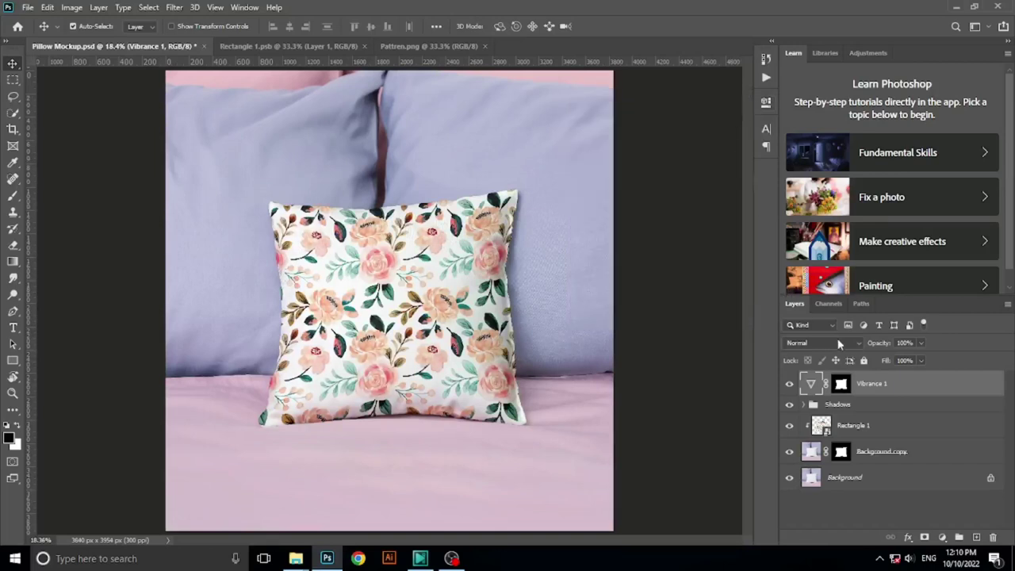
pyautogui.keyDown('ctrl'); pyautogui.click(839, 384); pyautogui.keyUp('ctrl')
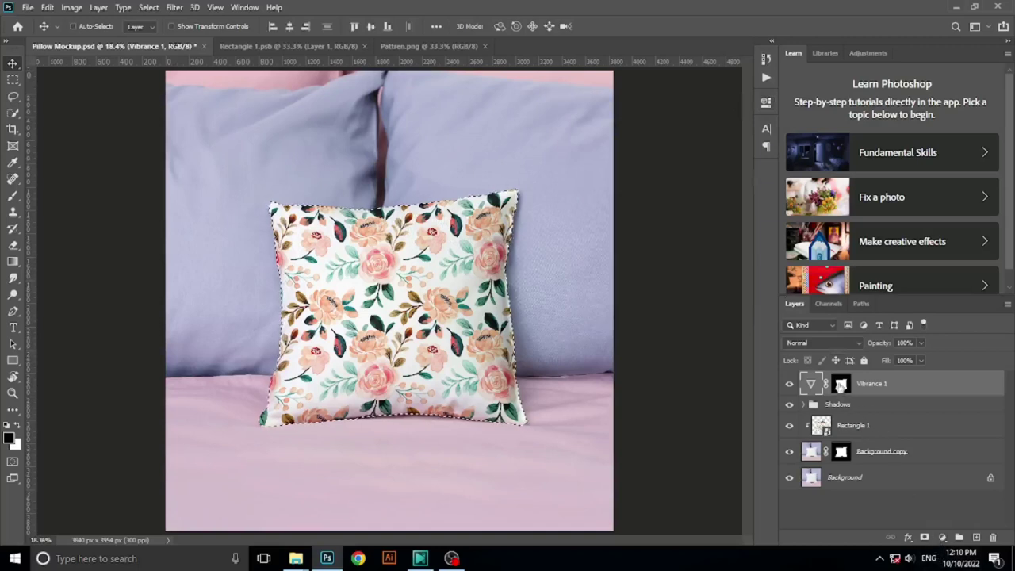
pyautogui.click(941, 538)
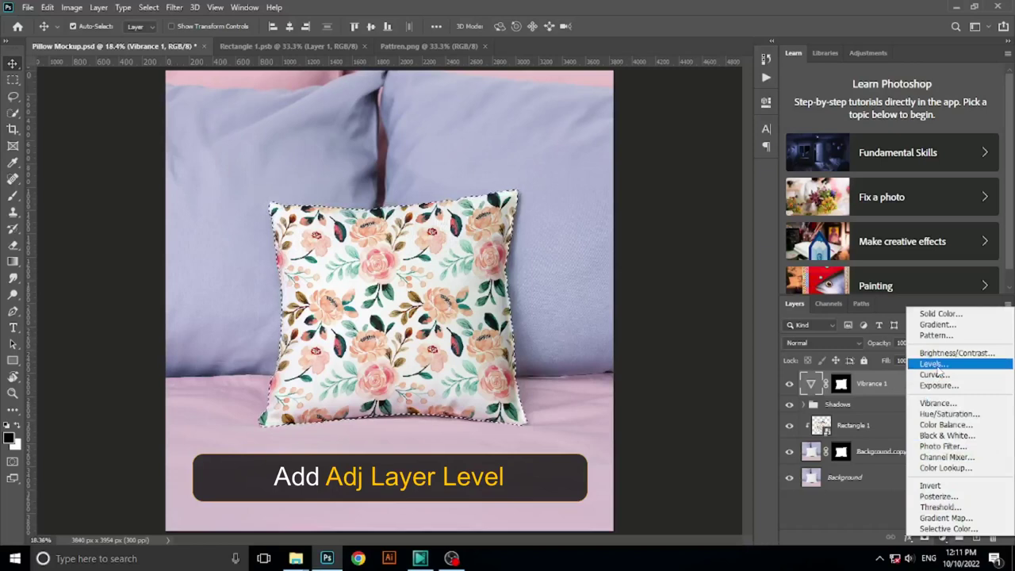
# Add a pillow-masked Levels layer with input levels 20, 1.15 and 242
pyautogui.click(936, 365)
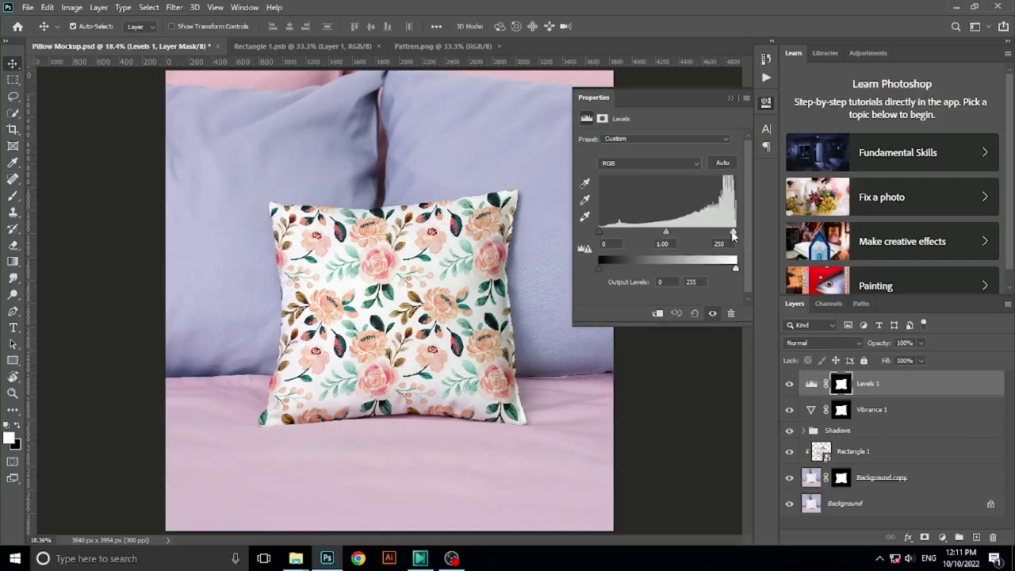
pyautogui.moveTo(732, 231); pyautogui.dragTo(729, 231)
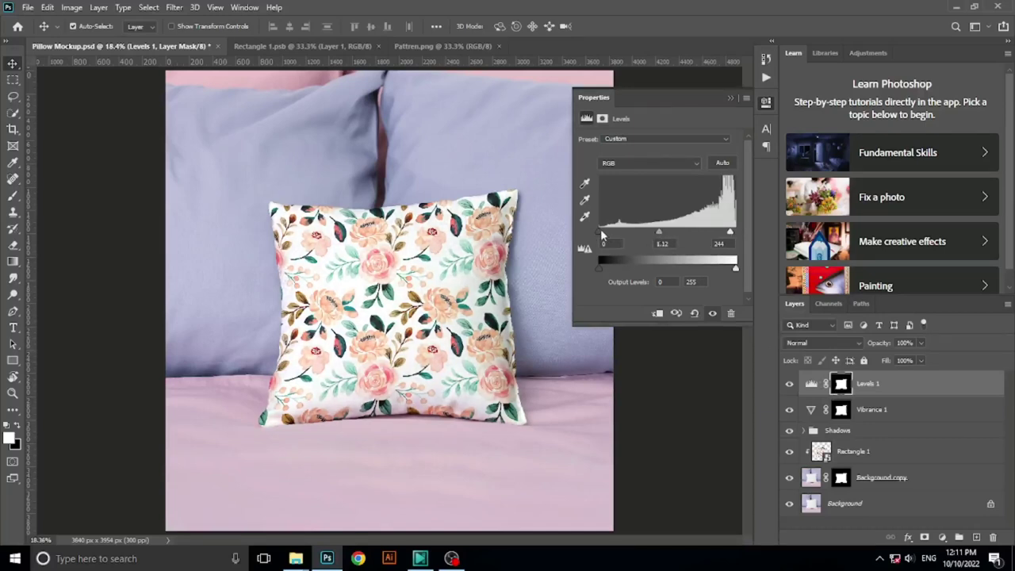
pyautogui.moveTo(602, 235); pyautogui.dragTo(608, 235)
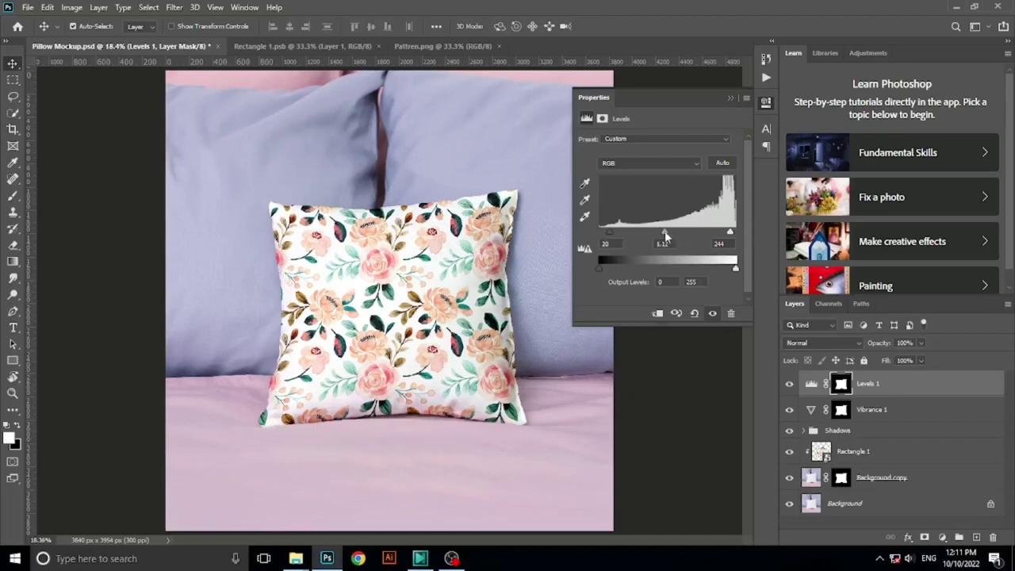
pyautogui.moveTo(664, 236); pyautogui.dragTo(663, 232)
pyautogui.moveTo(731, 236); pyautogui.dragTo(733, 235)
pyautogui.click(728, 99)
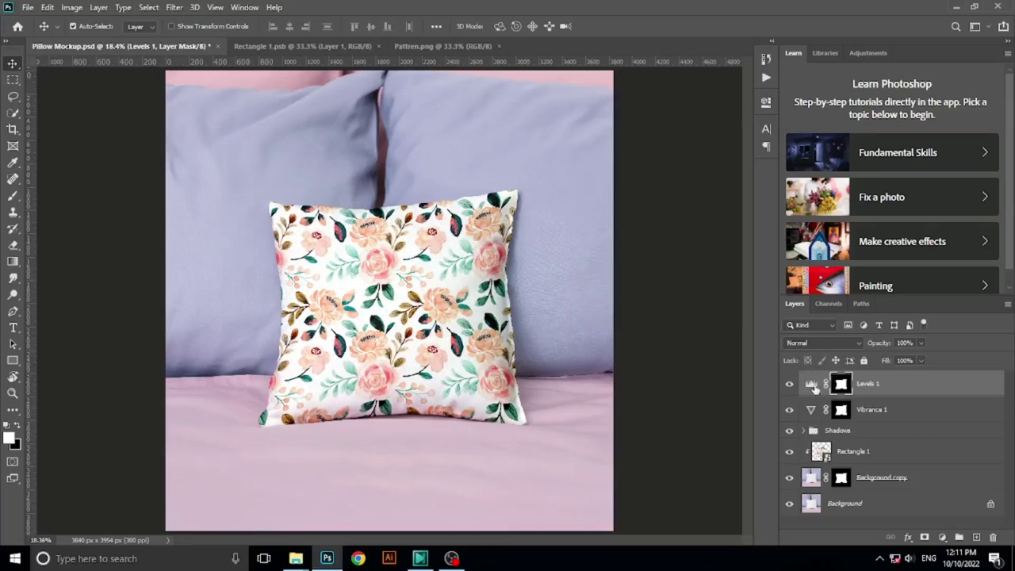
pyautogui.click(811, 384)
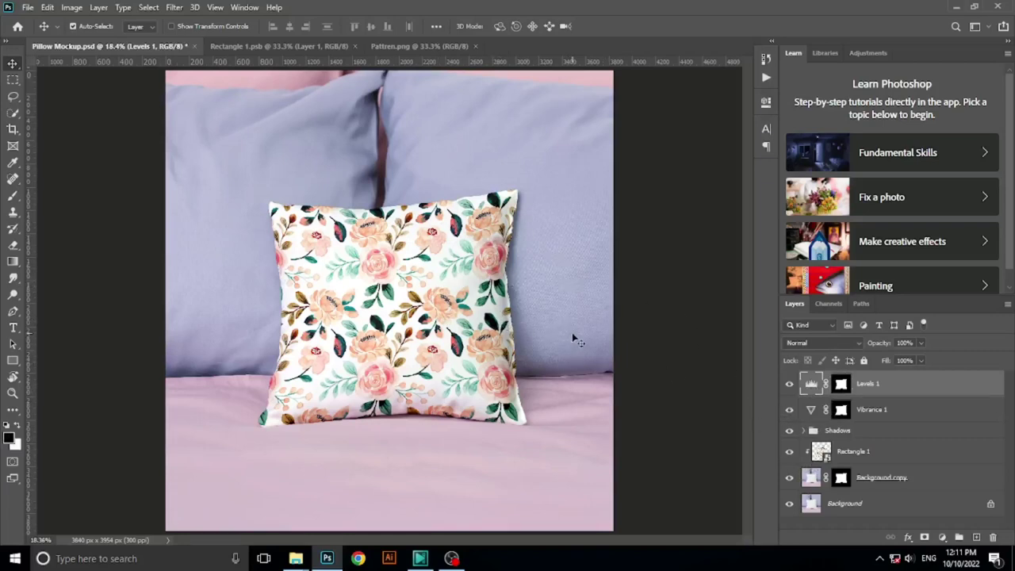
# Edit the Rectangle 1 smart object and open the Blocks.png plaid image
pyautogui.click(825, 455)
pyautogui.doubleClick(823, 454)
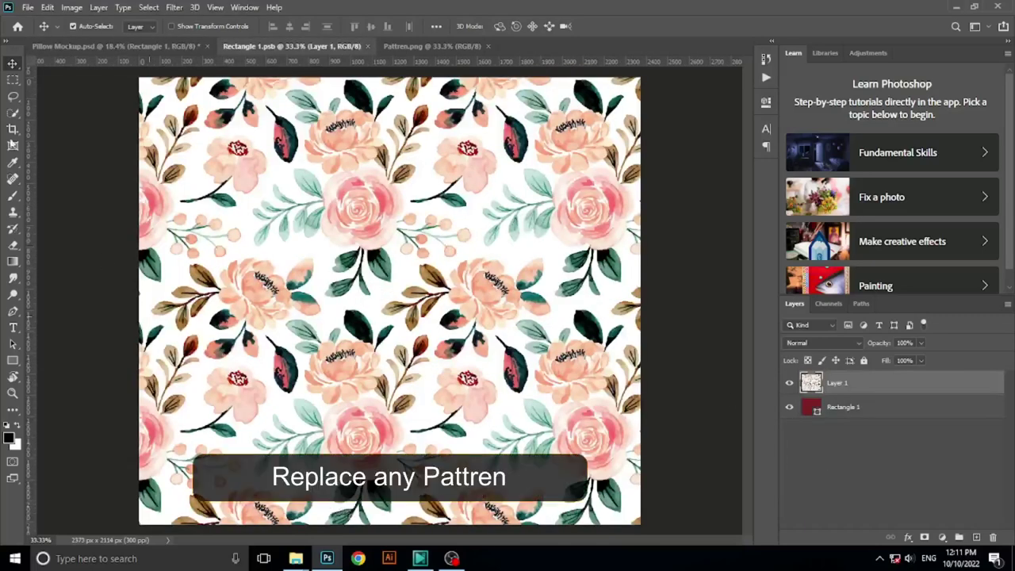
pyautogui.click(28, 7)
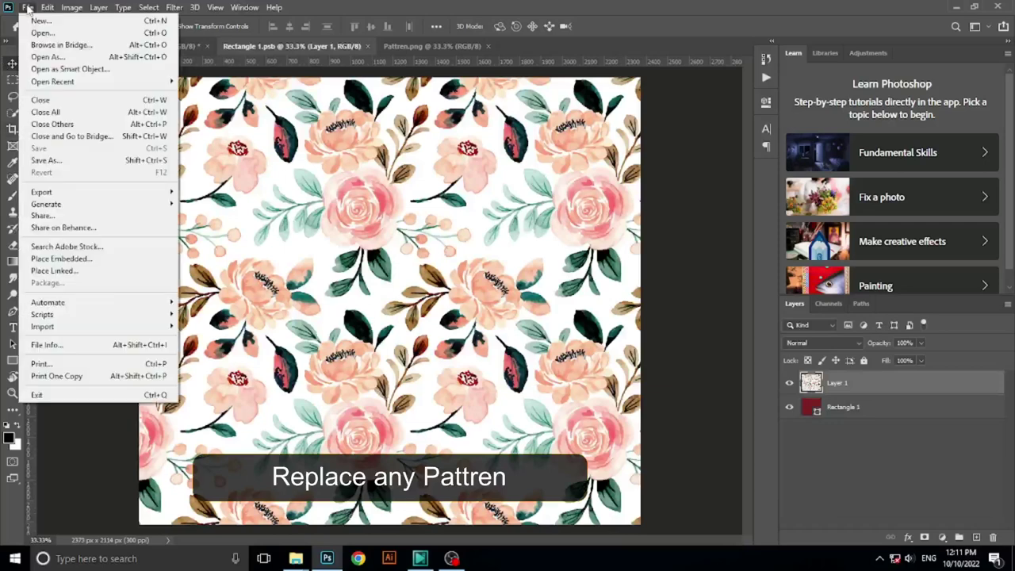
pyautogui.click(41, 32)
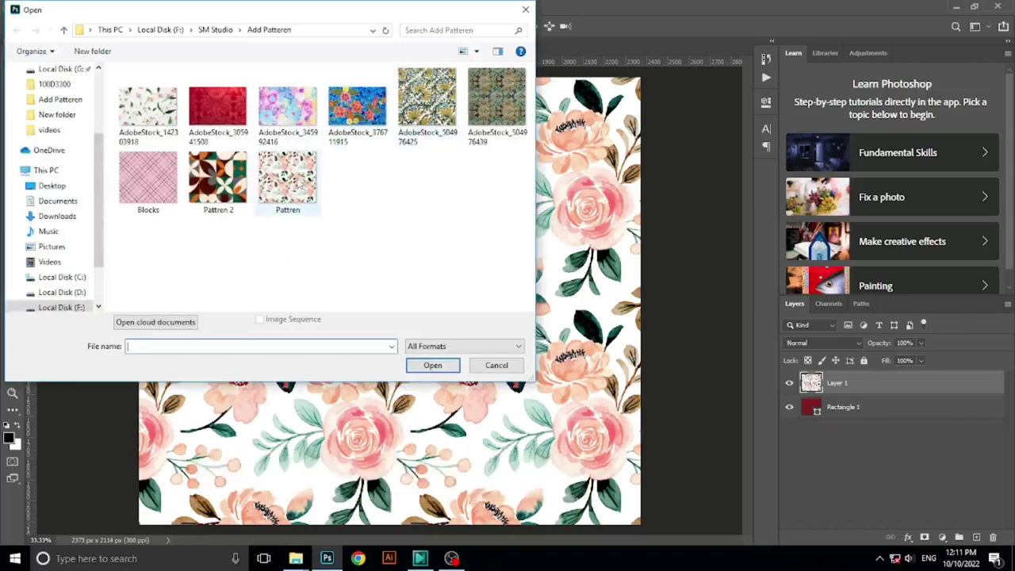
pyautogui.click(161, 182)
pyautogui.click(432, 364)
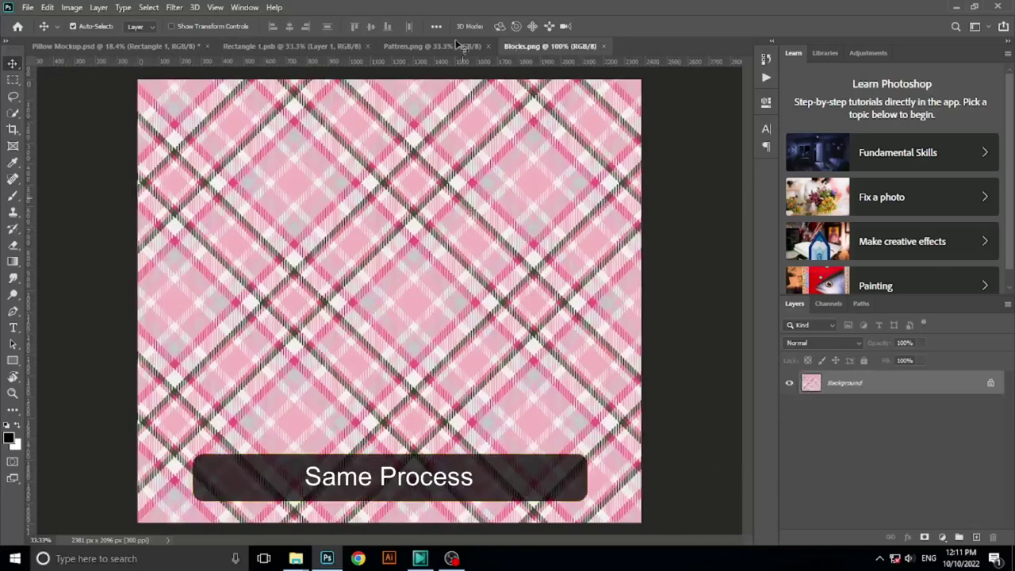
# Drag the Blocks plaid into Rectangle 1.psb and scale it to 101% to cover the canvas
pyautogui.moveTo(493, 209); pyautogui.dragTo(310, 49)
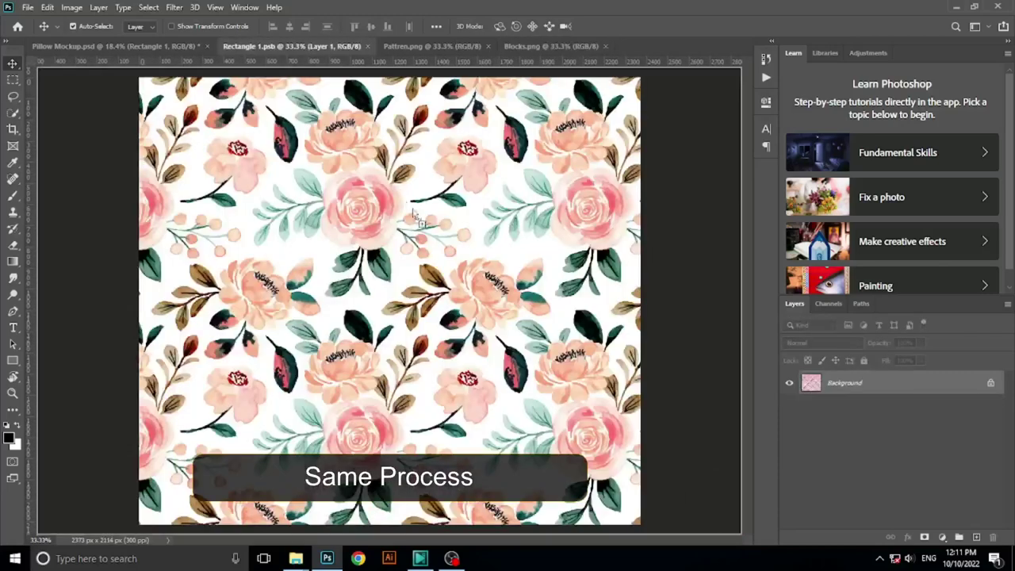
pyautogui.moveTo(309, 48)
pyautogui.mouseDown()
pyautogui.moveTo(428, 235)
pyautogui.moveTo(405, 323)
pyautogui.moveTo(408, 306)
pyautogui.mouseUp()
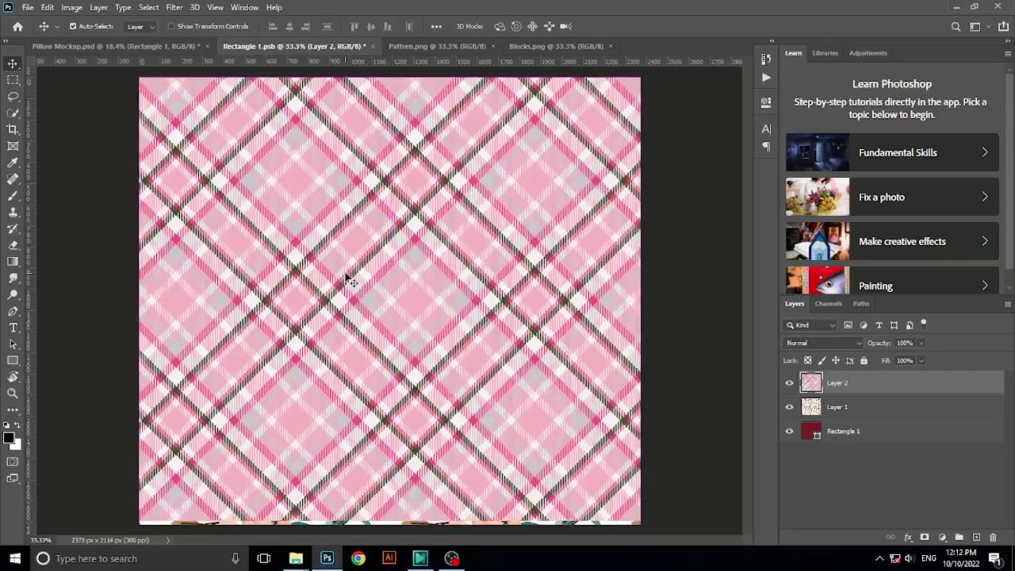
pyautogui.hotkey('ctrl', 't')
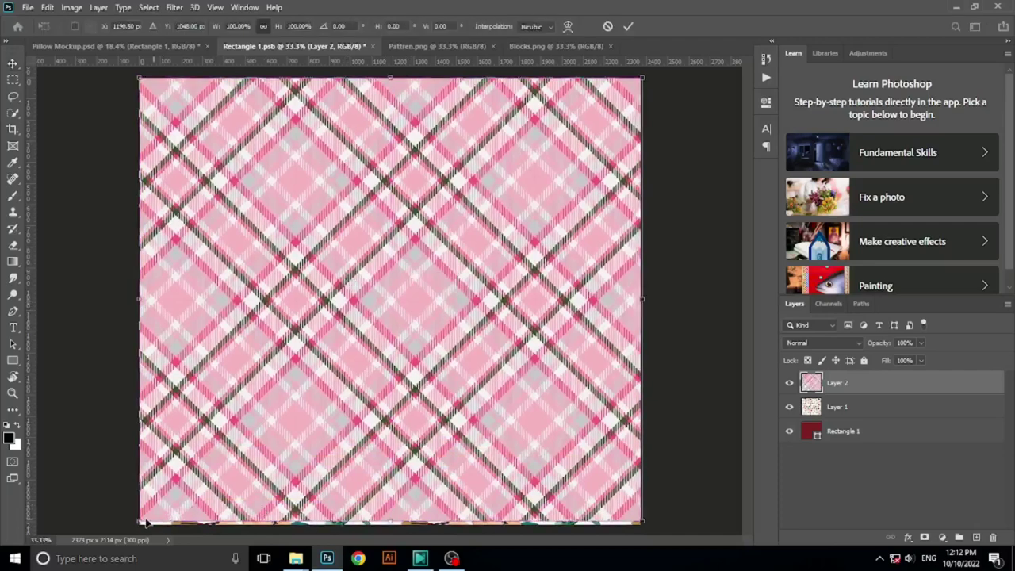
pyautogui.moveTo(138, 521); pyautogui.dragTo(132, 525)
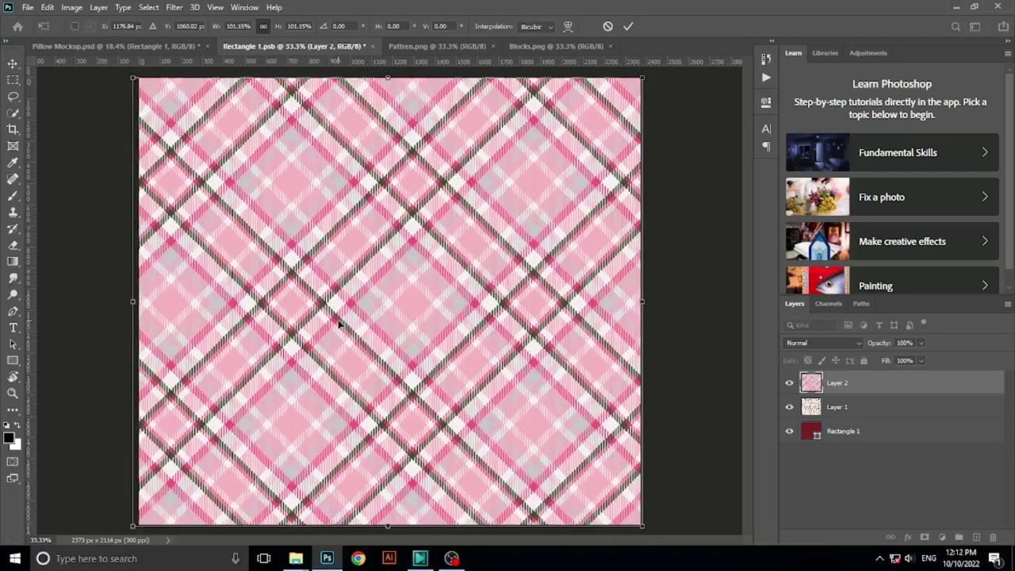
# Commit the plaid transform, save Rectangle 1.psb, and return to Pillow Mockup.psd
pyautogui.click(628, 27)
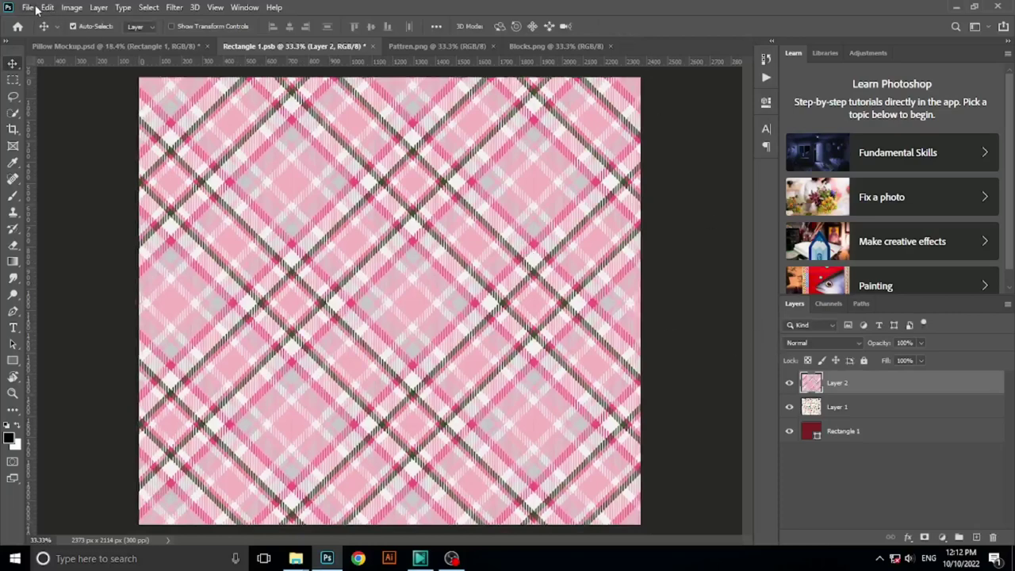
pyautogui.click(29, 7)
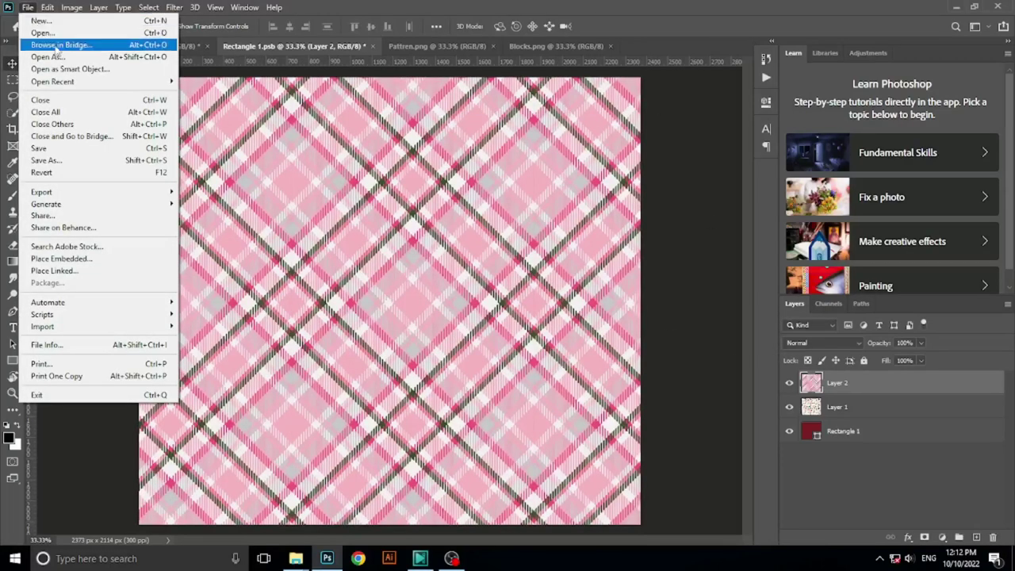
pyautogui.click(68, 149)
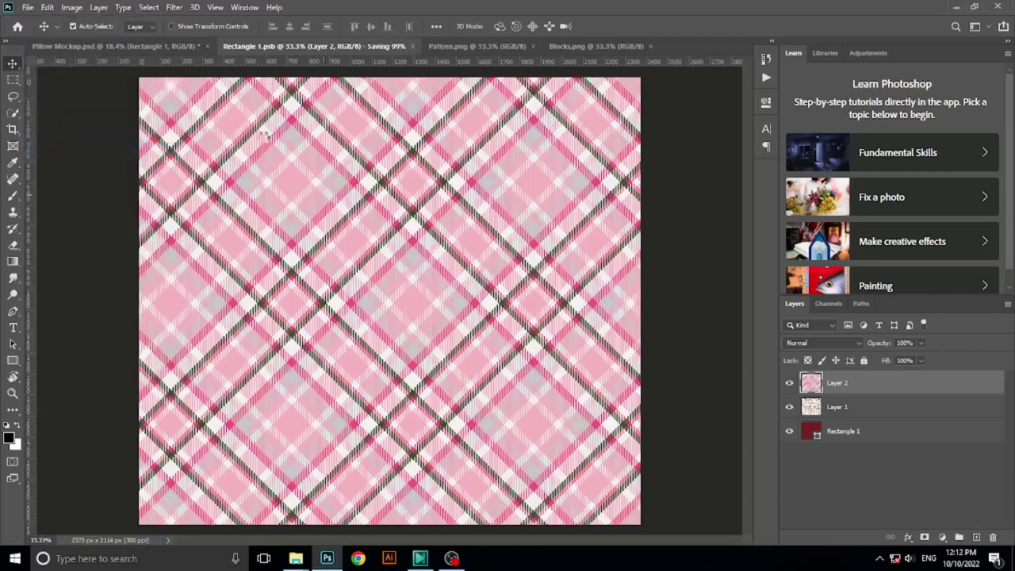
pyautogui.click(180, 46)
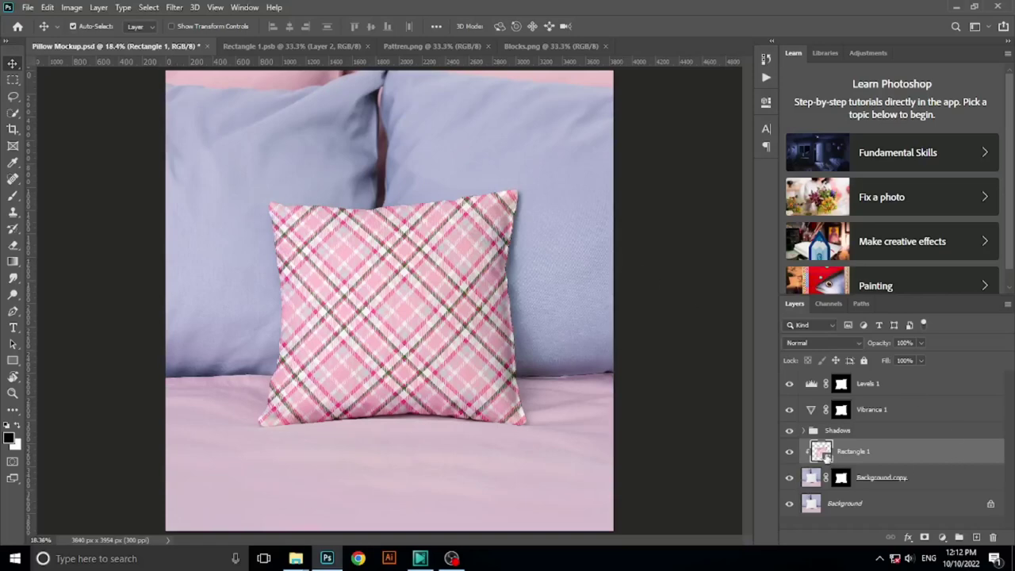
# Reopen the Rectangle 1 smart object and open the AdobeStock_504976439.jpeg ikat image
pyautogui.doubleClick(823, 453)
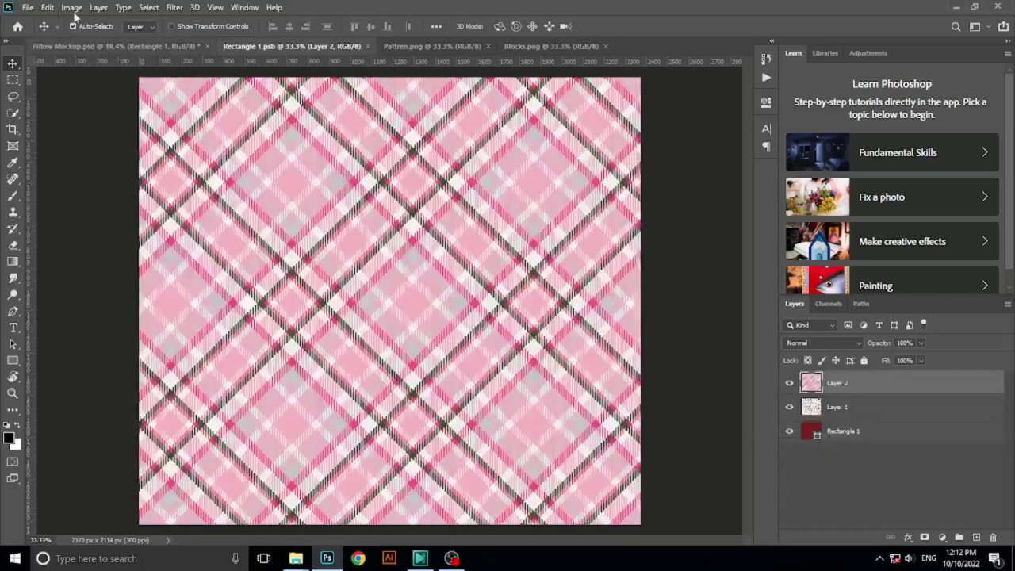
pyautogui.click(25, 8)
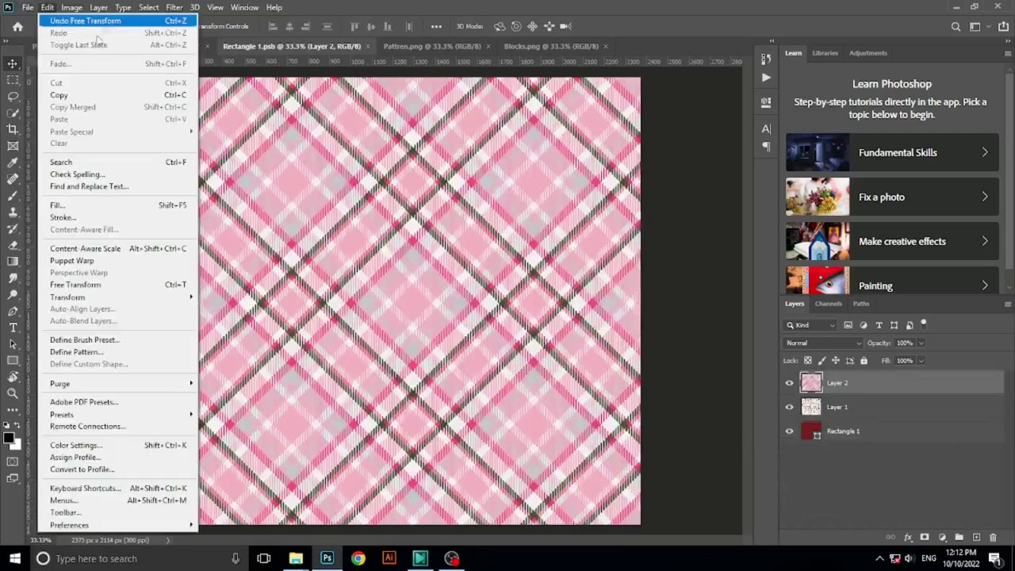
pyautogui.click(44, 33)
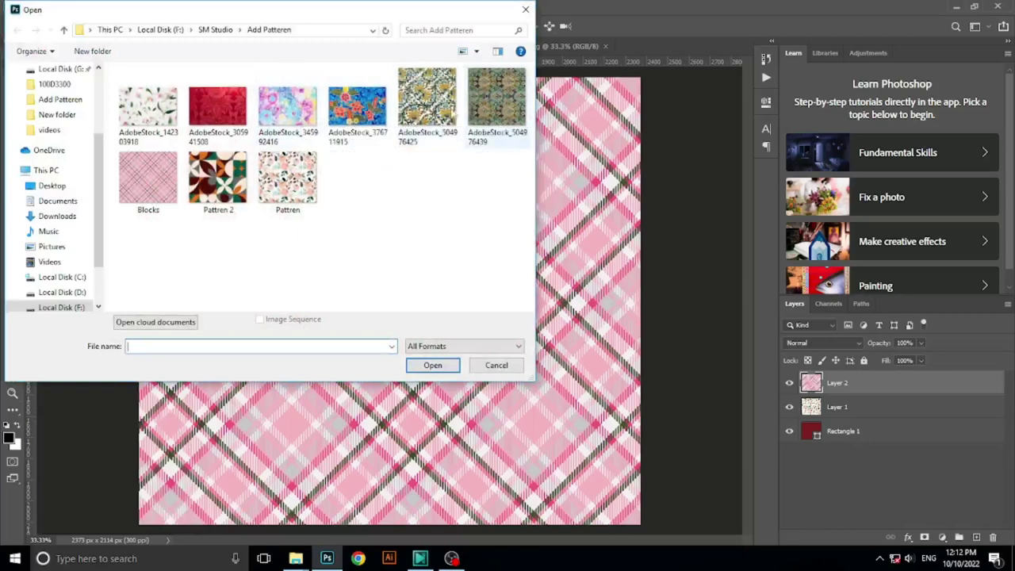
pyautogui.doubleClick(505, 111)
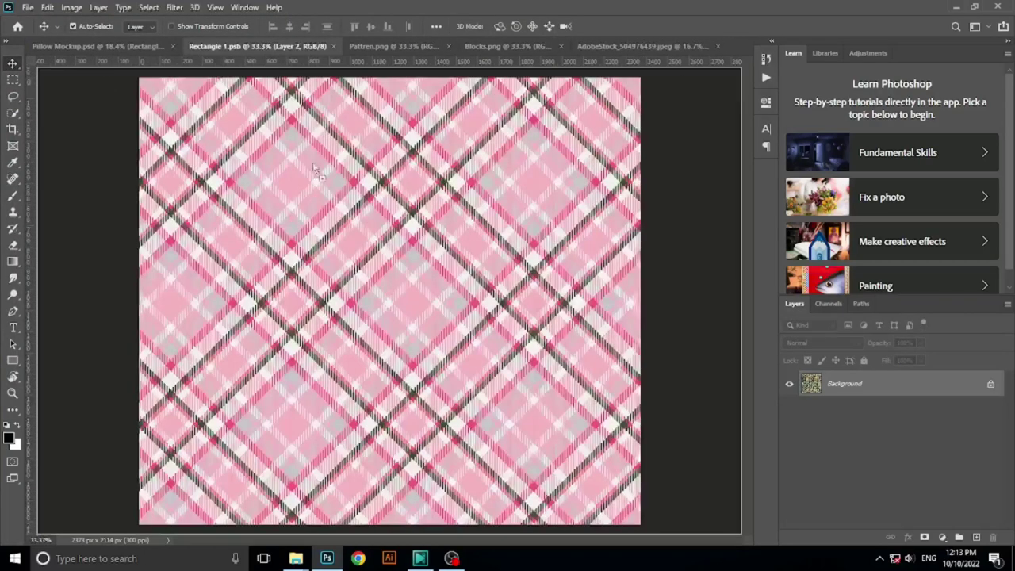
# Copy the ikat into Rectangle 1.psb as Layer 3, scaled to 67.97% to fill the canvas
pyautogui.moveTo(259, 48)
pyautogui.mouseDown()
pyautogui.moveTo(379, 232)
pyautogui.moveTo(389, 404)
pyautogui.moveTo(401, 317)
pyautogui.mouseUp()
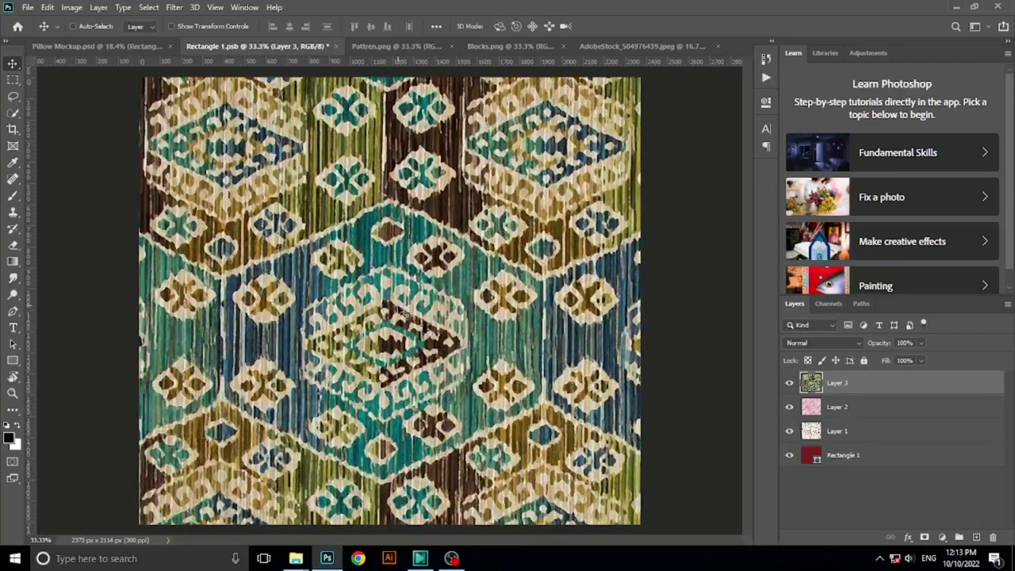
pyautogui.hotkey('ctrl', '-')
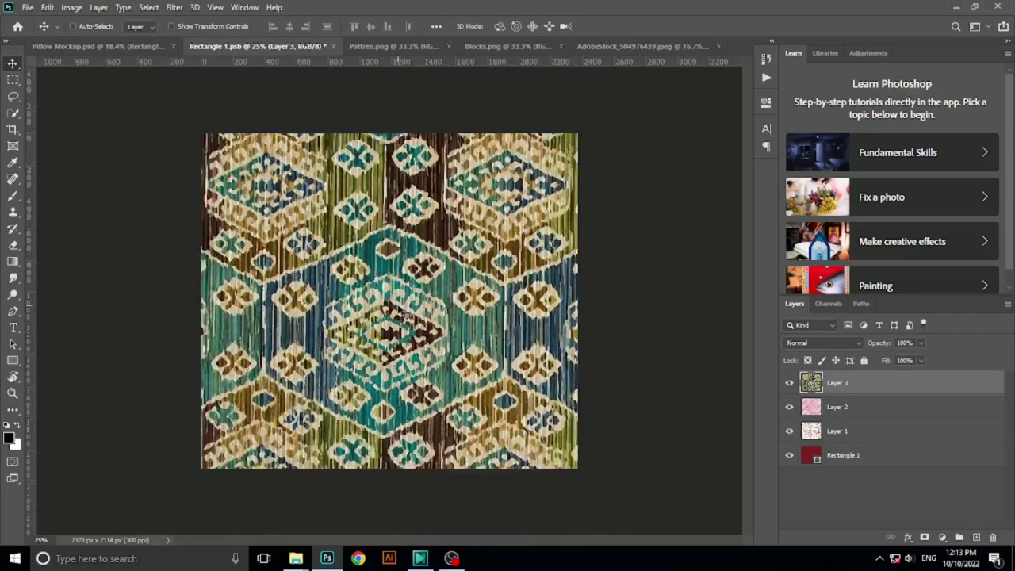
pyautogui.hotkey('ctrl', 't')
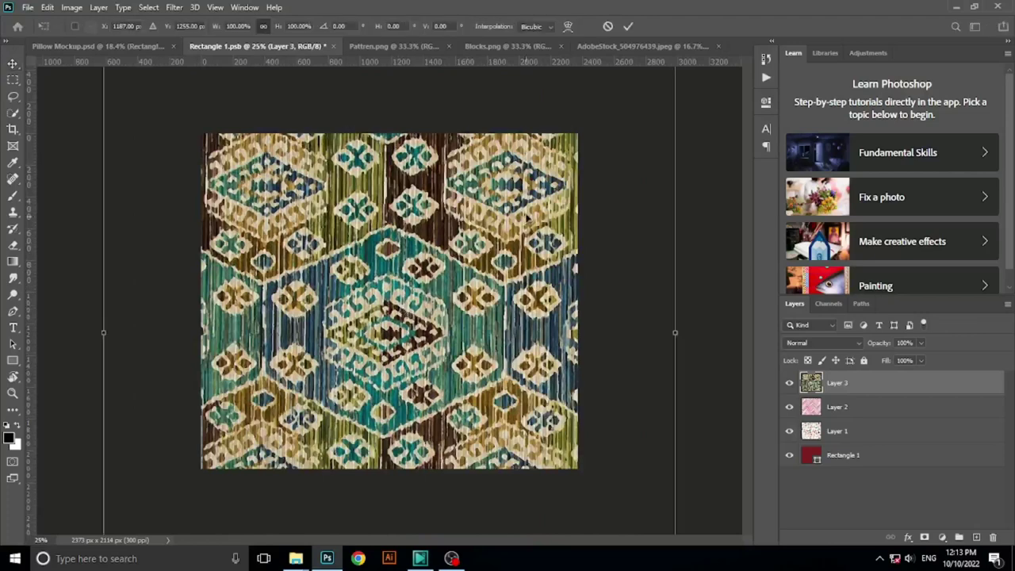
pyautogui.hotkey('ctrl', '-')
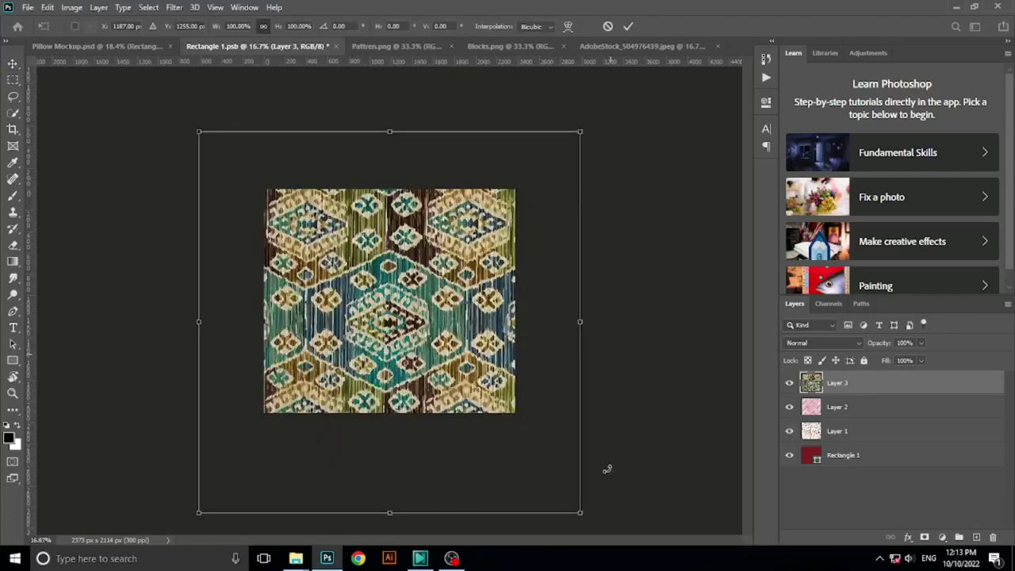
pyautogui.moveTo(581, 513); pyautogui.dragTo(512, 444)
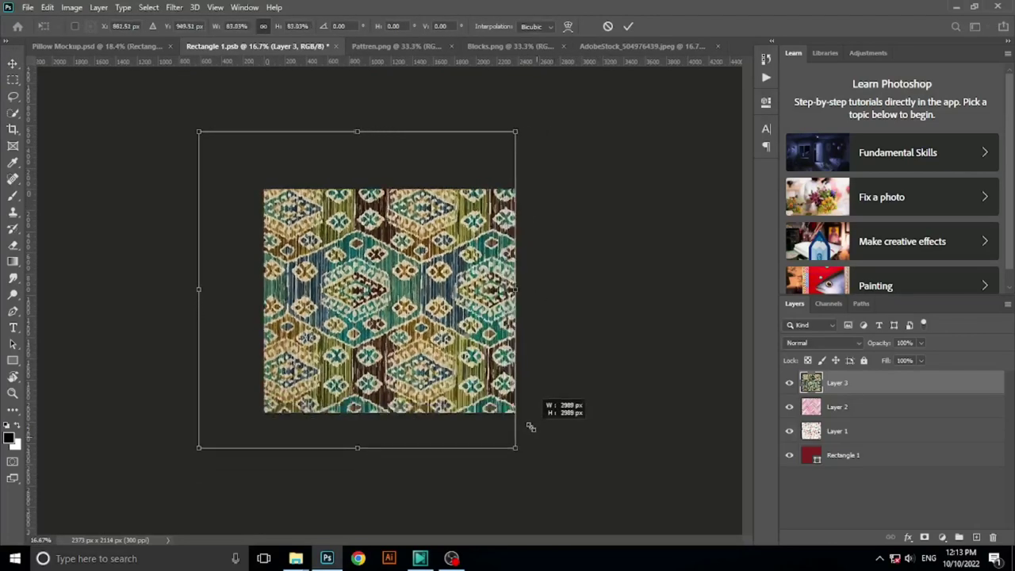
pyautogui.moveTo(198, 132); pyautogui.dragTo(254, 179)
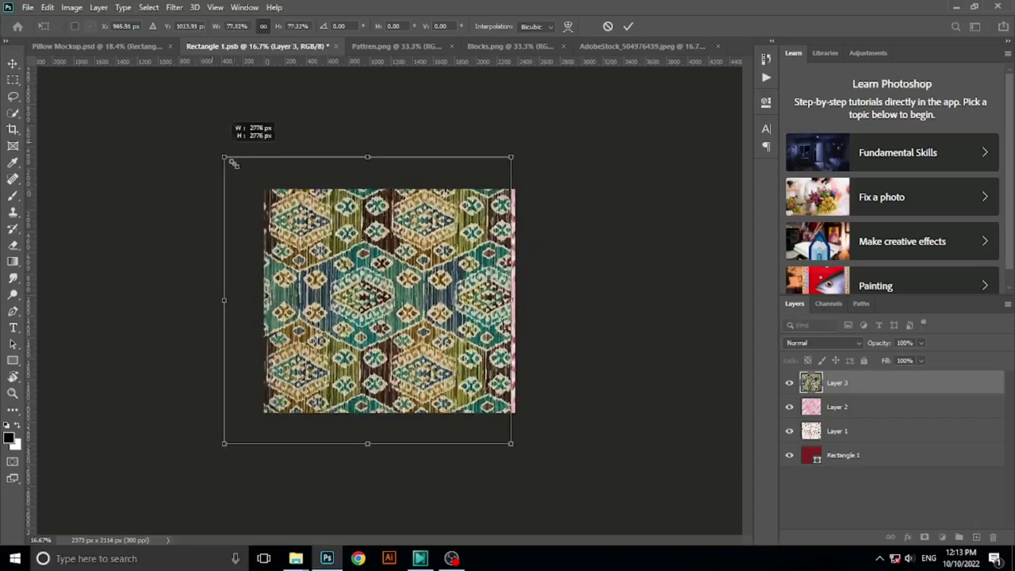
pyautogui.moveTo(398, 235); pyautogui.dragTo(405, 228)
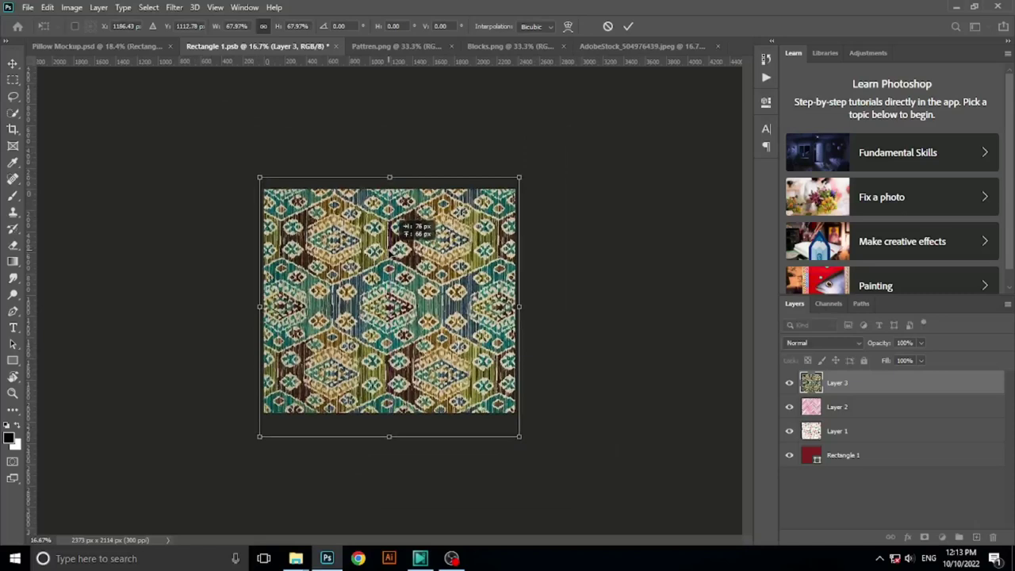
pyautogui.click(629, 27)
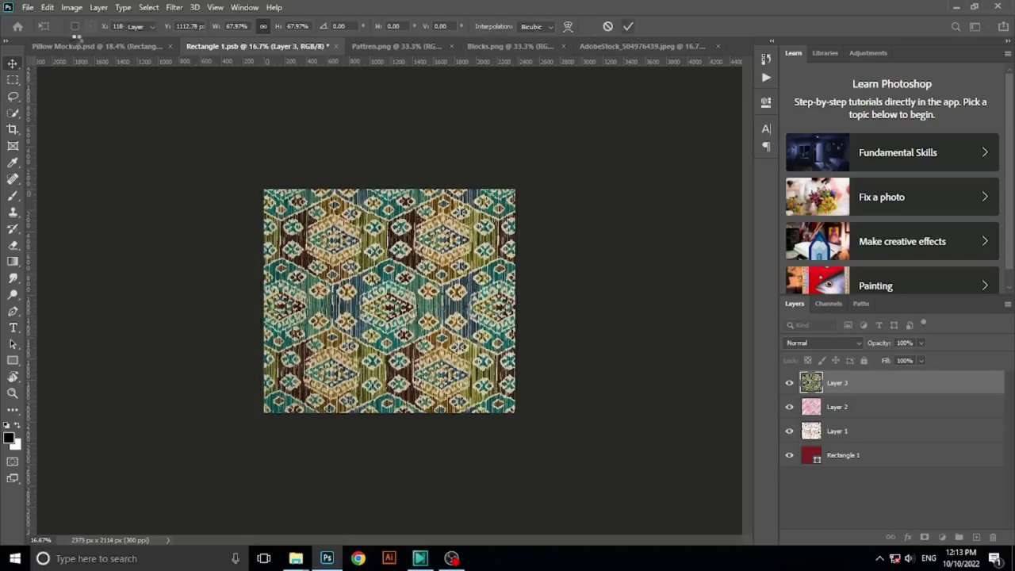
pyautogui.click(28, 7)
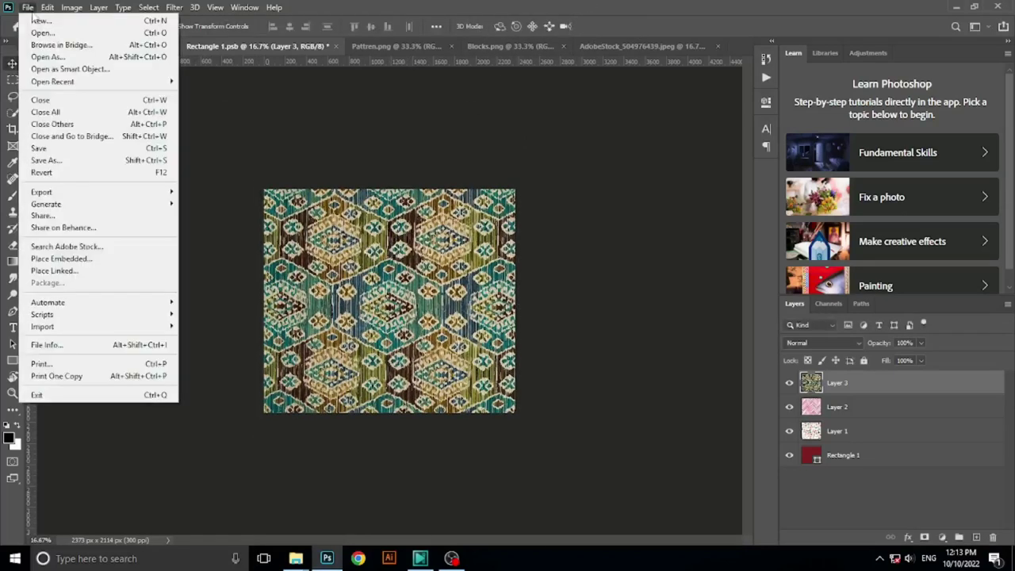
# Save the ikat smart object, check the mockup, and close the AdobeStock, Blocks.png and Pattren.png tabs
pyautogui.click(40, 148)
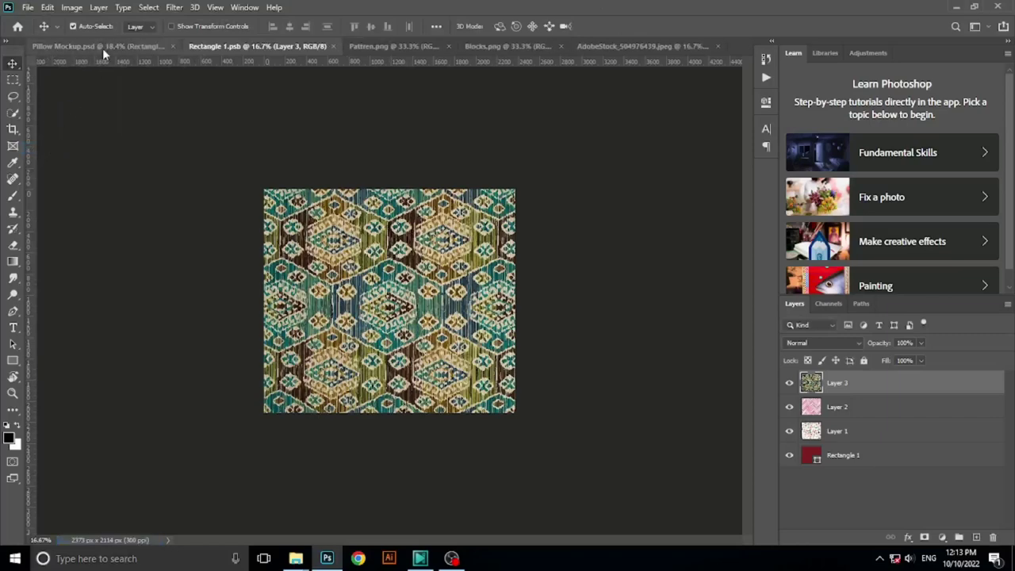
pyautogui.click(103, 48)
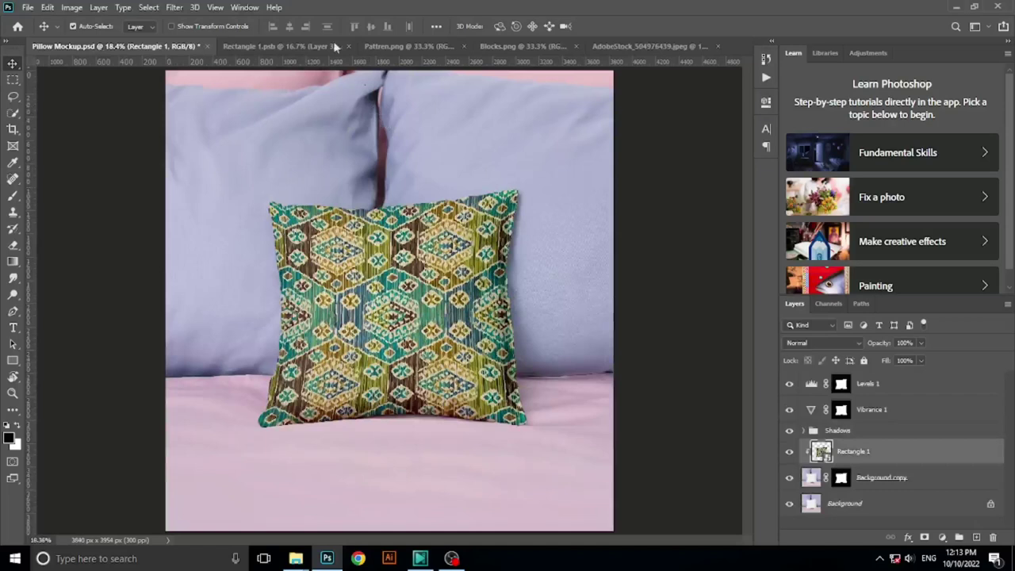
pyautogui.click(717, 46)
pyautogui.click(604, 45)
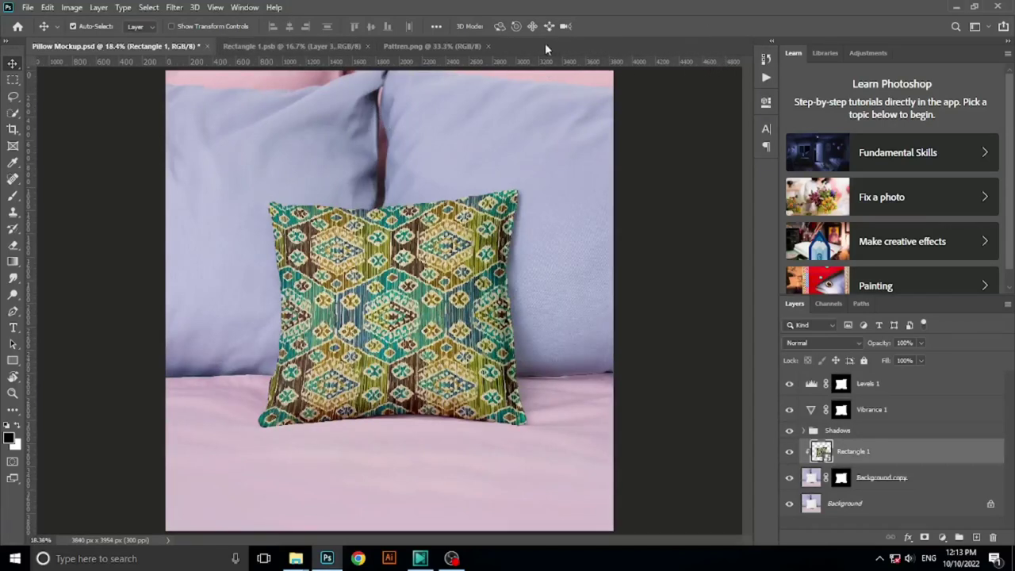
pyautogui.click(487, 46)
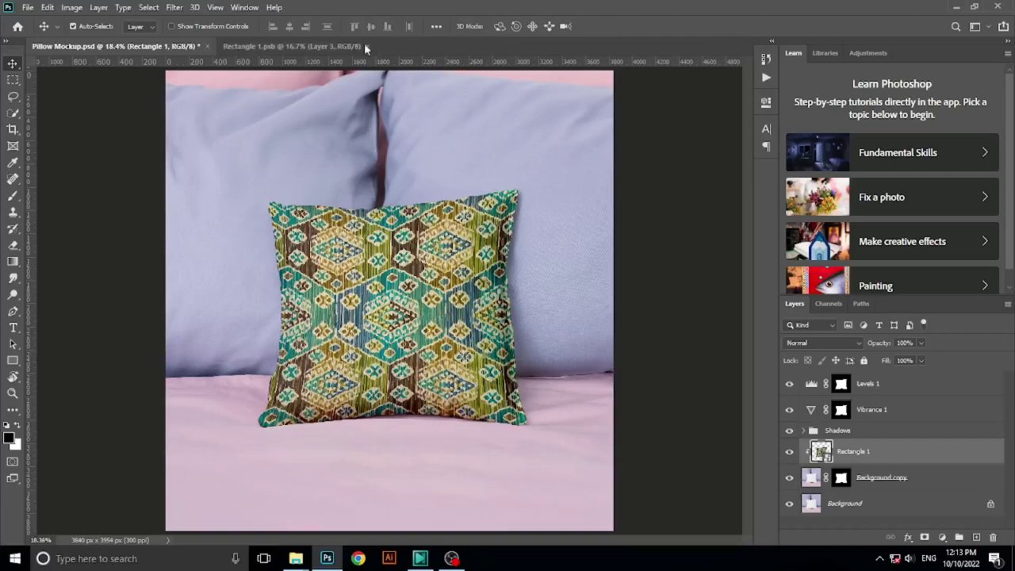
pyautogui.click(271, 46)
pyautogui.click(32, 7)
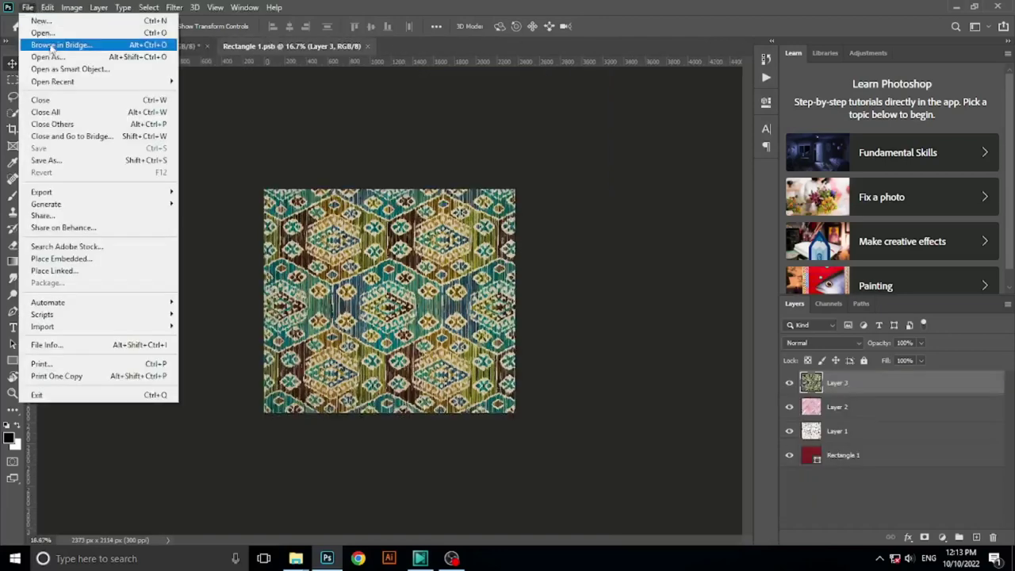
# Open the colorful tie-dye image AdobeStock_345992416 in its own document
pyautogui.click(43, 33)
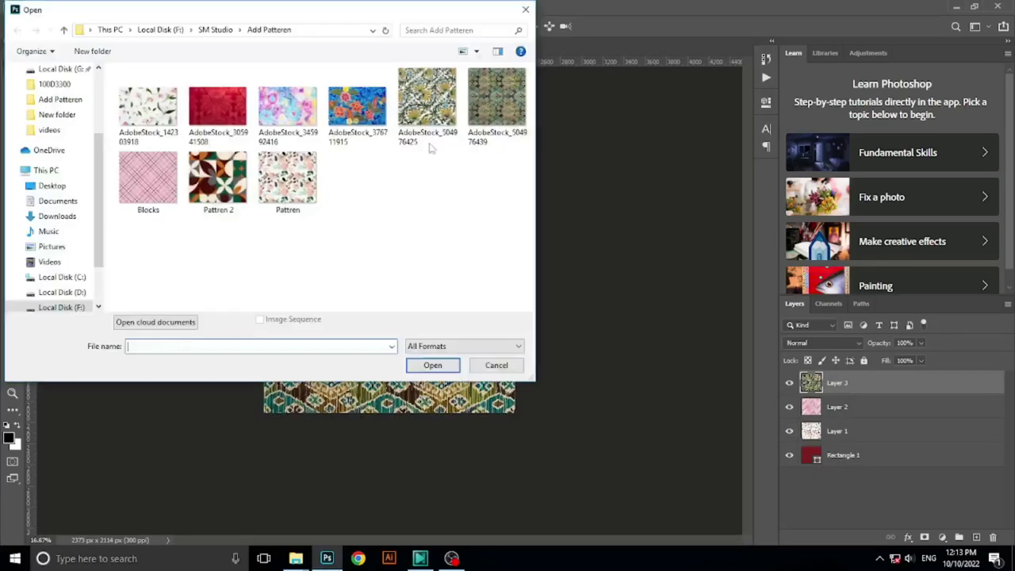
pyautogui.click(287, 107)
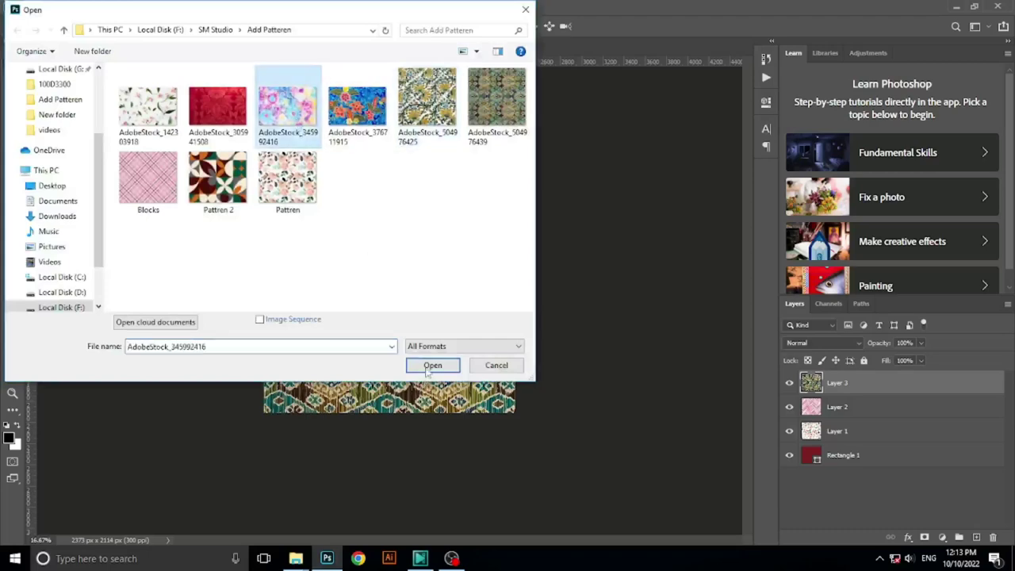
pyautogui.click(429, 369)
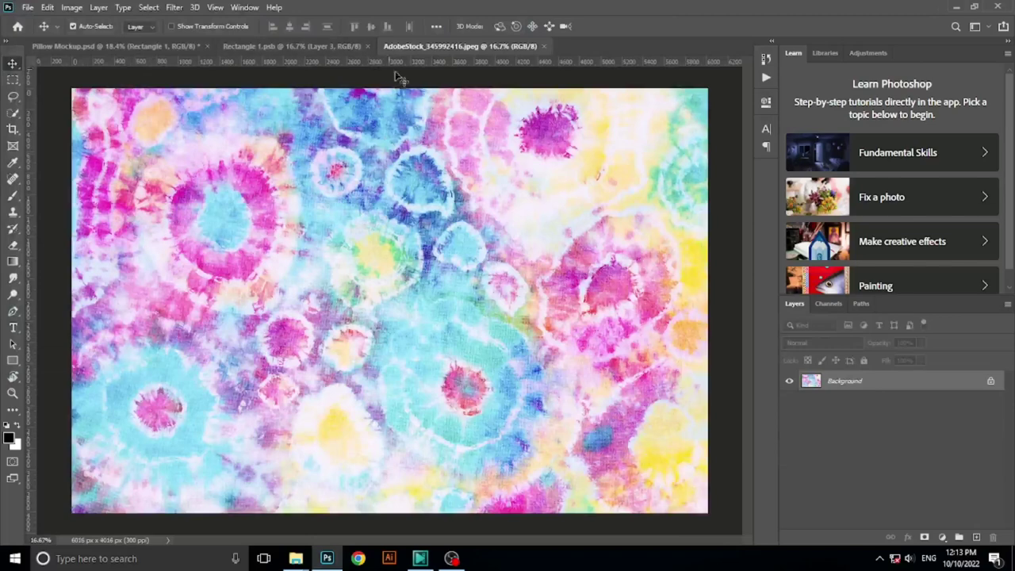
# Try dragging the tie-dye image into Rectangle 1, dismiss the Background warning, and return to Pillow Mockup.psd
pyautogui.click(325, 47)
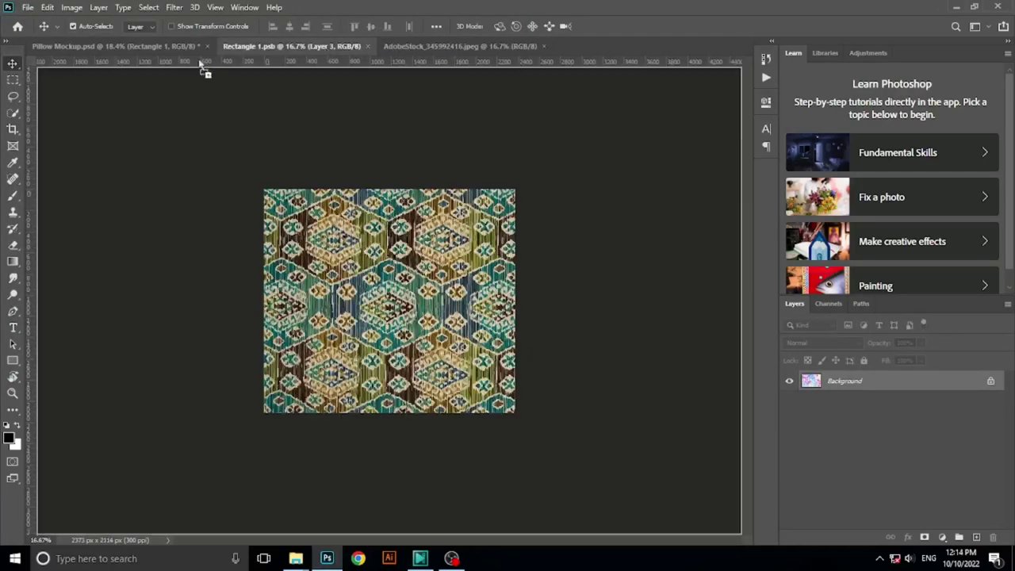
pyautogui.moveTo(193, 49)
pyautogui.mouseDown()
pyautogui.moveTo(459, 63)
pyautogui.moveTo(462, 51)
pyautogui.mouseUp()
pyautogui.moveTo(464, 79); pyautogui.dragTo(471, 167)
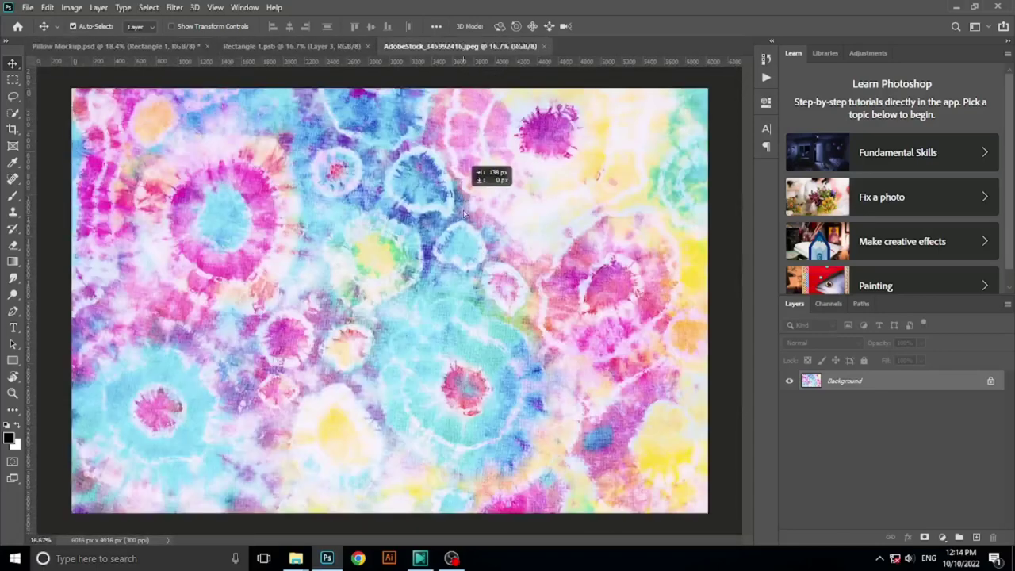
pyautogui.click(596, 240)
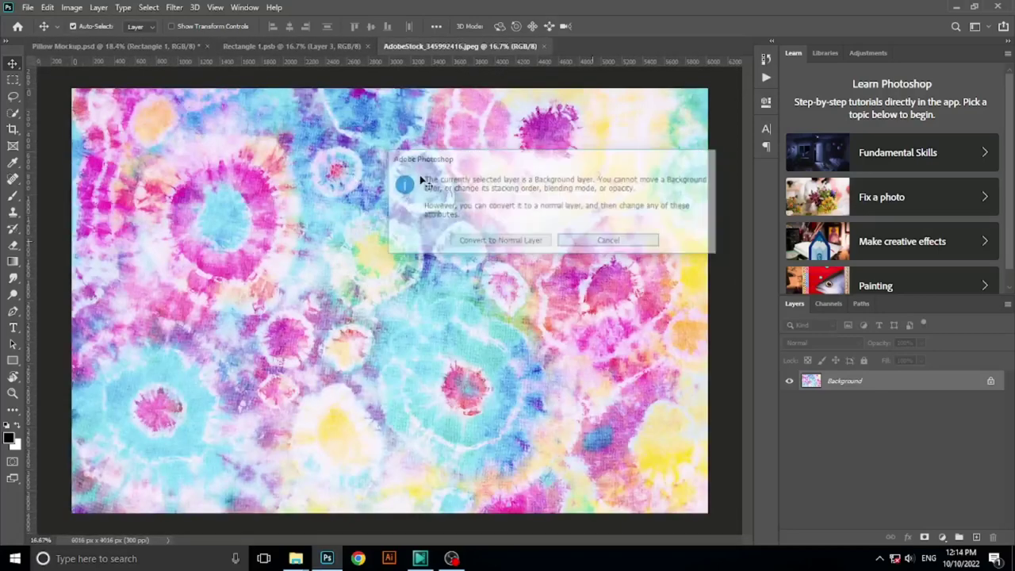
pyautogui.click(80, 48)
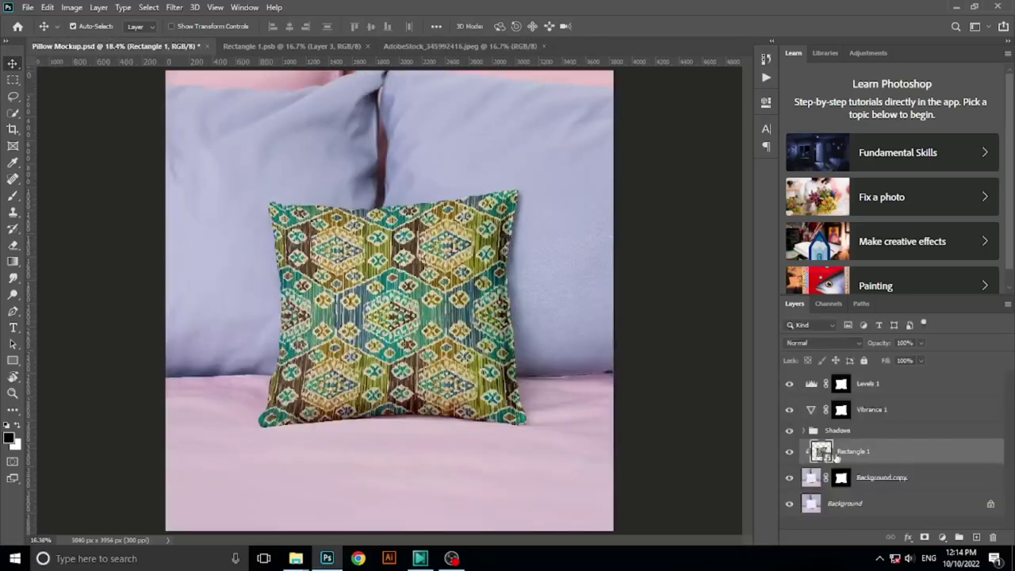
# Open the pillow's Rectangle 1 smart object and drop the tie-dye print into it as a new layer
pyautogui.doubleClick(820, 451)
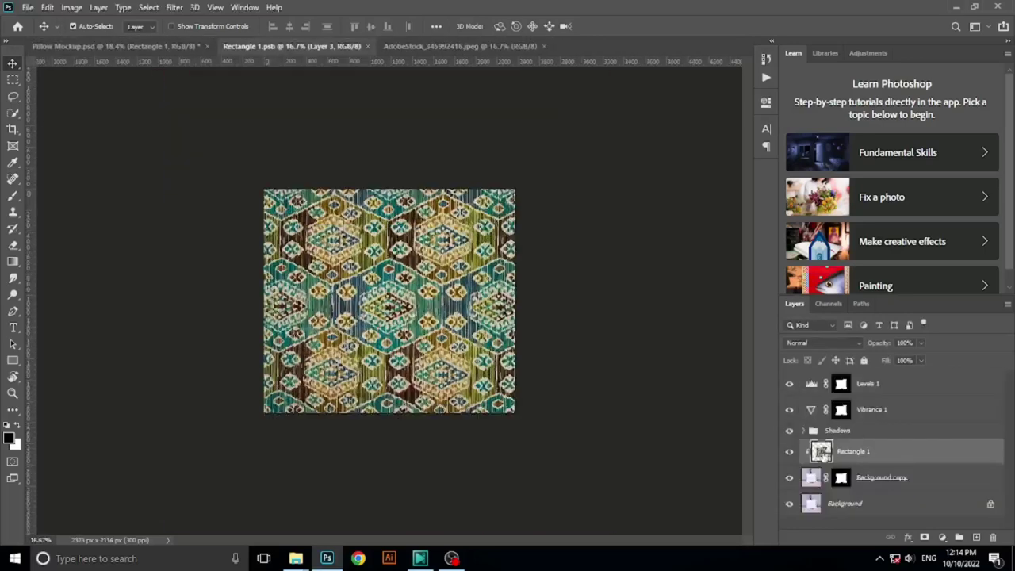
pyautogui.click(481, 47)
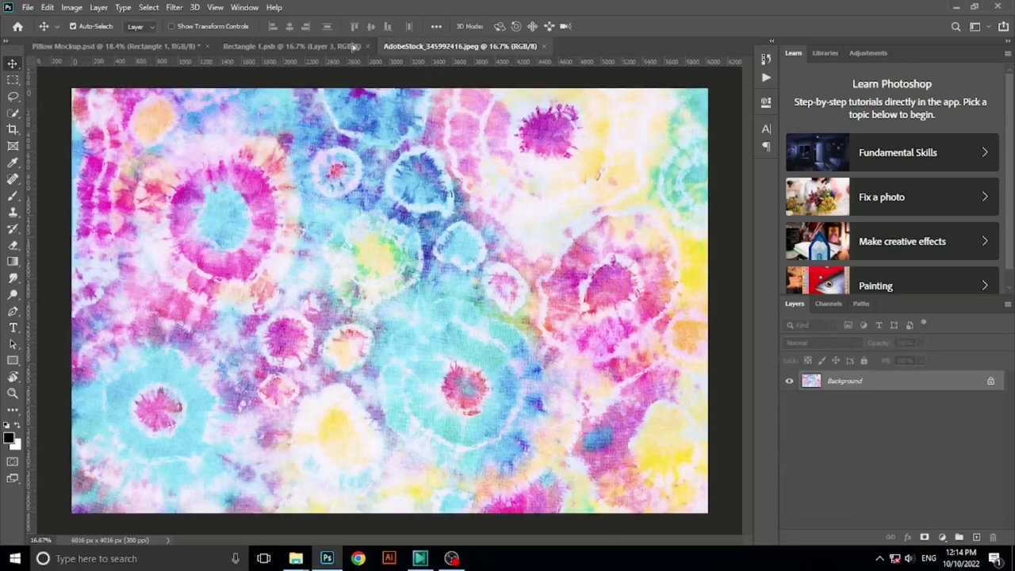
pyautogui.click(352, 47)
pyautogui.moveTo(352, 47); pyautogui.dragTo(435, 262)
# Scale the tie-dye layer to about 55.39% and position it to cover the whole canvas
pyautogui.press('ctrl')
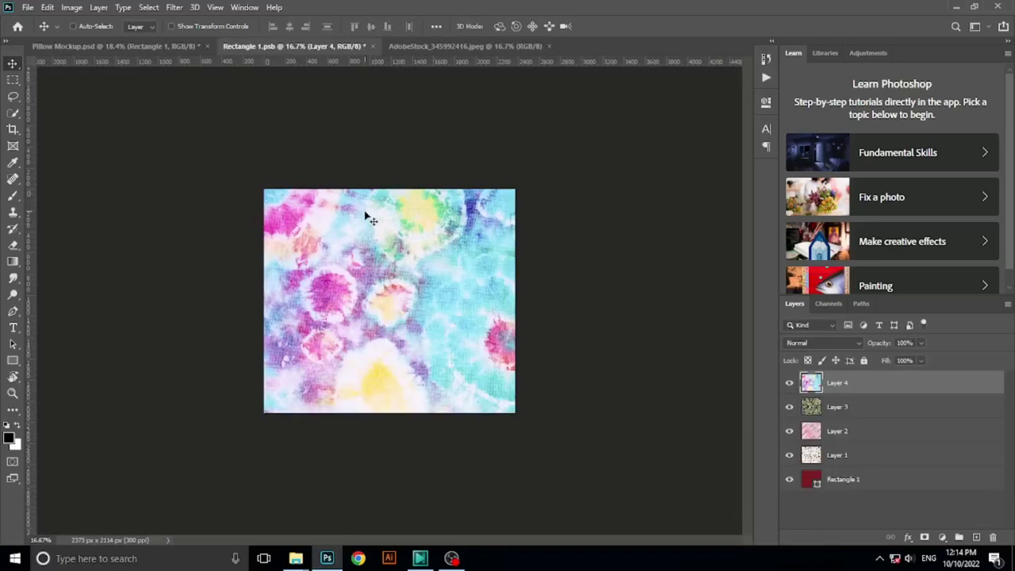
pyautogui.hotkey('ctrl', 't')
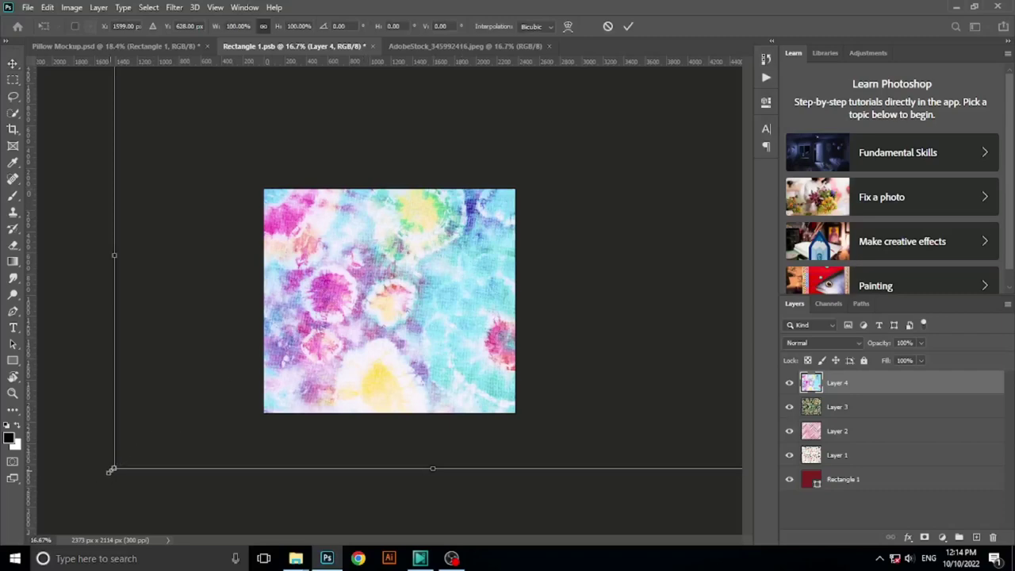
pyautogui.moveTo(111, 470); pyautogui.dragTo(398, 278)
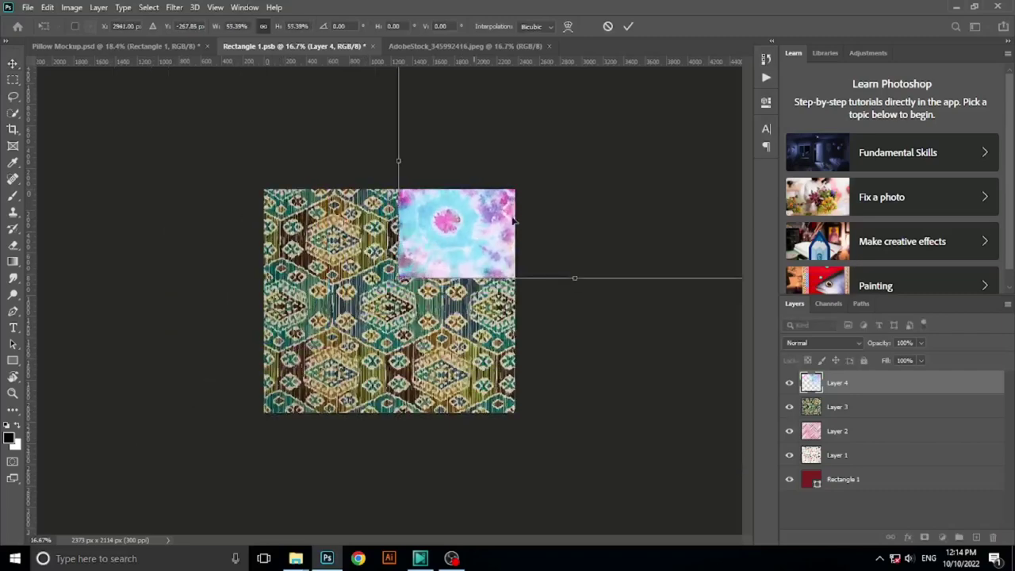
pyautogui.moveTo(513, 222)
pyautogui.mouseDown()
pyautogui.moveTo(357, 372)
pyautogui.moveTo(362, 353)
pyautogui.moveTo(428, 361)
pyautogui.mouseUp()
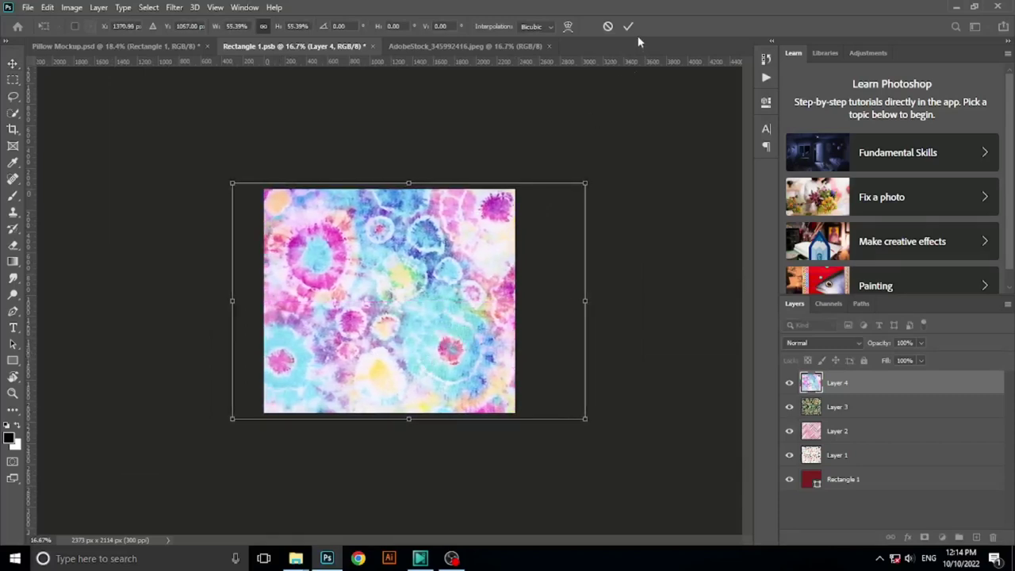
pyautogui.press('Return')
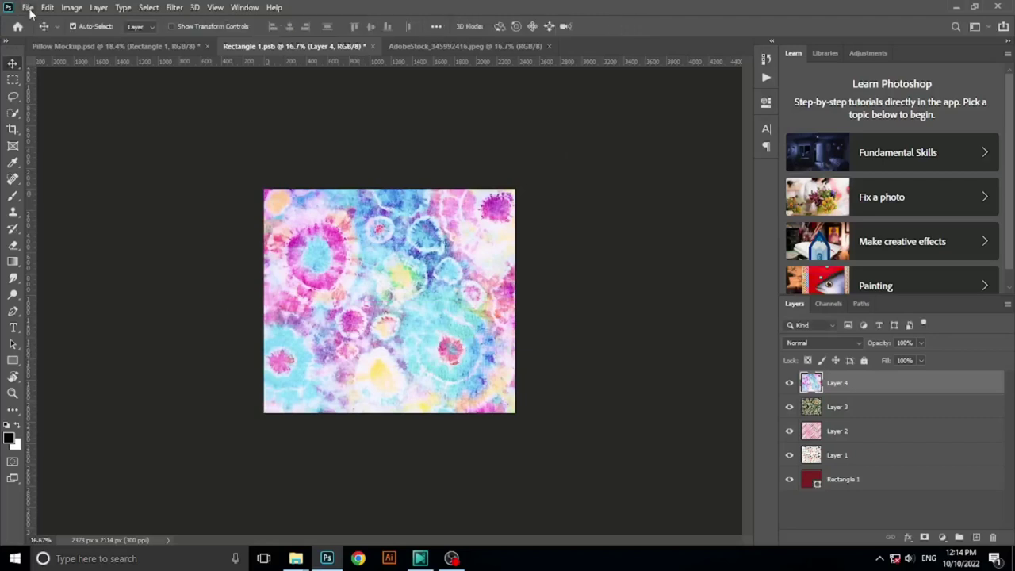
# Save Rectangle 1.psb and view the tie-dye pattern on the pillow in Pillow Mockup.psd
pyautogui.click(27, 8)
pyautogui.click(70, 150)
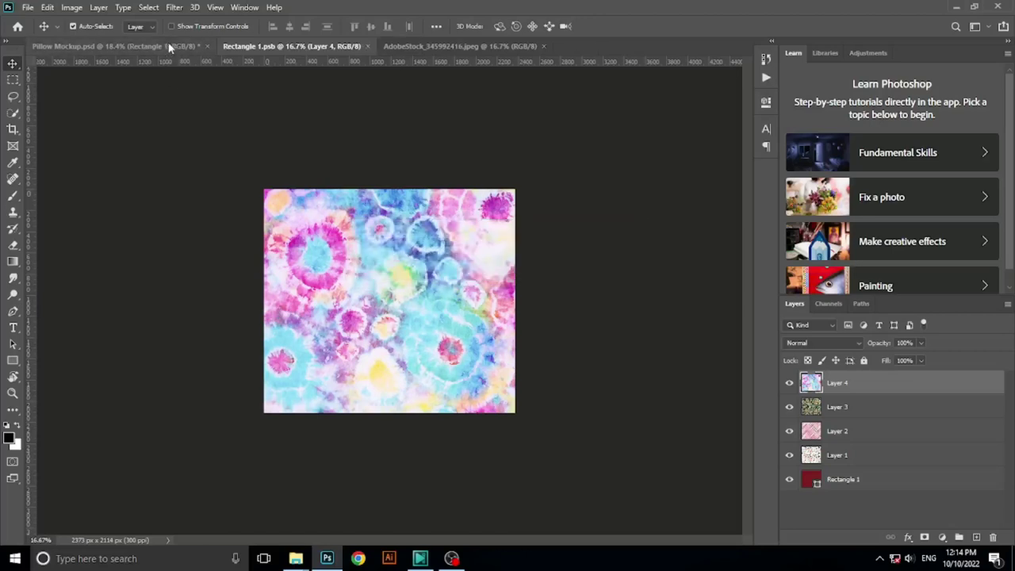
pyautogui.click(169, 46)
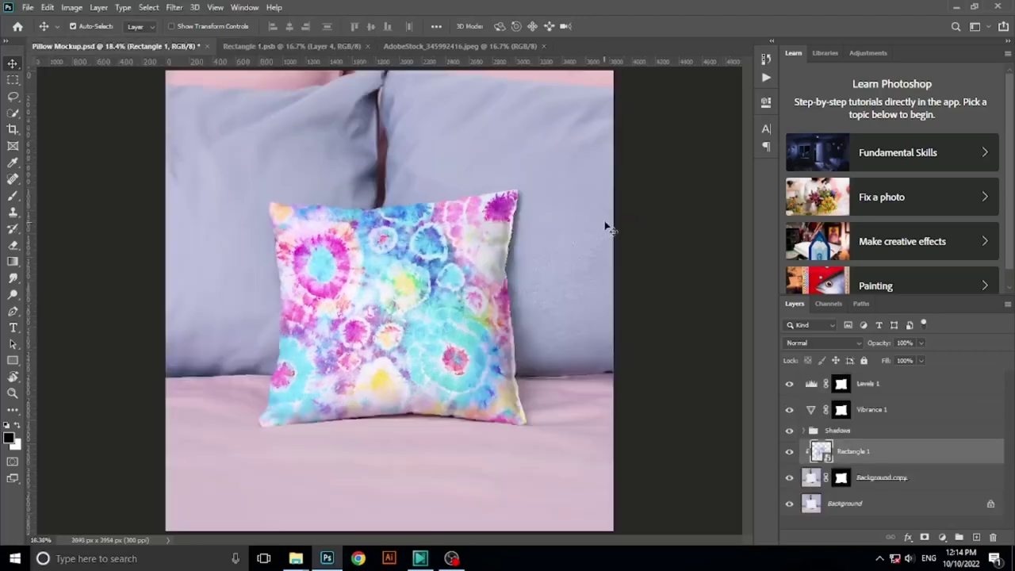